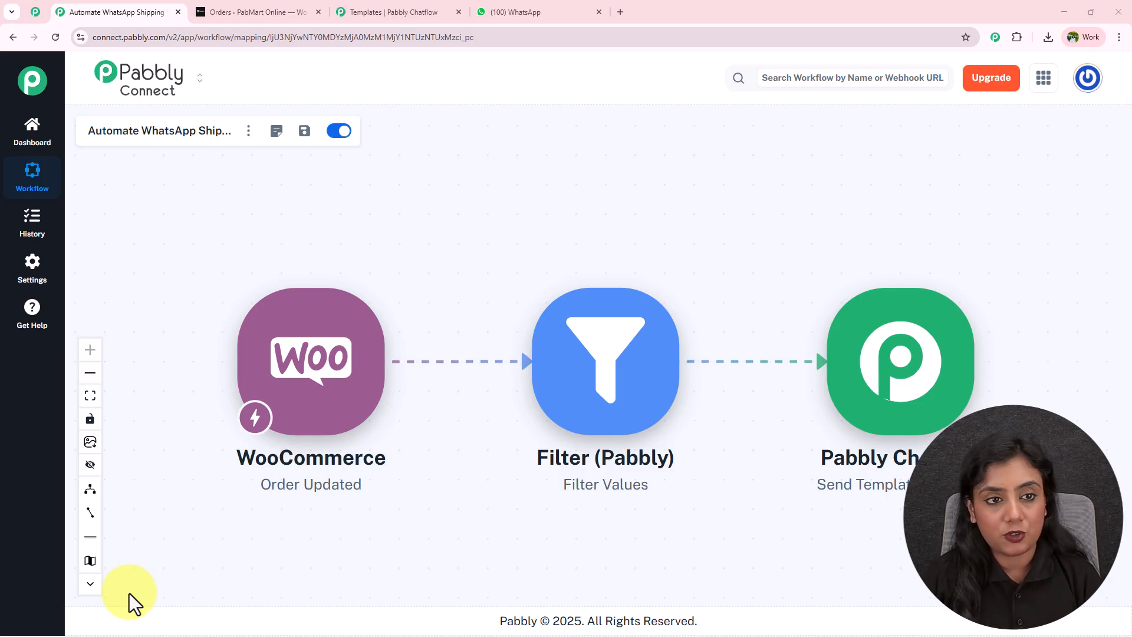
Switch to the WooCommerce orders list and open the processing order directly above the completed one
left_click(234, 13)
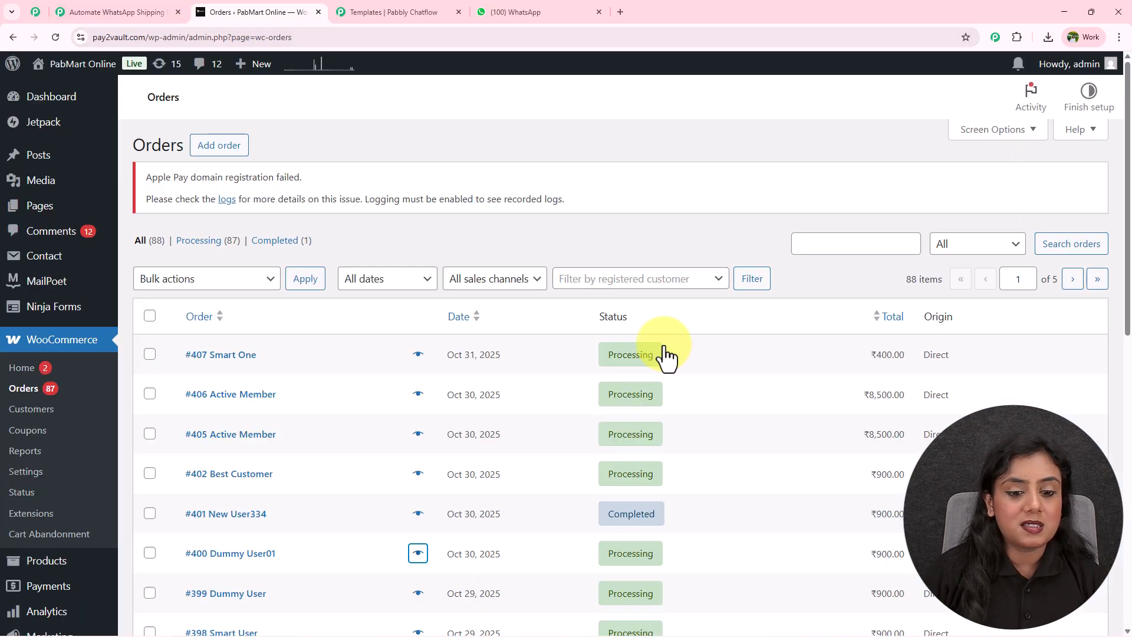
scroll(598, 285, "down", 4)
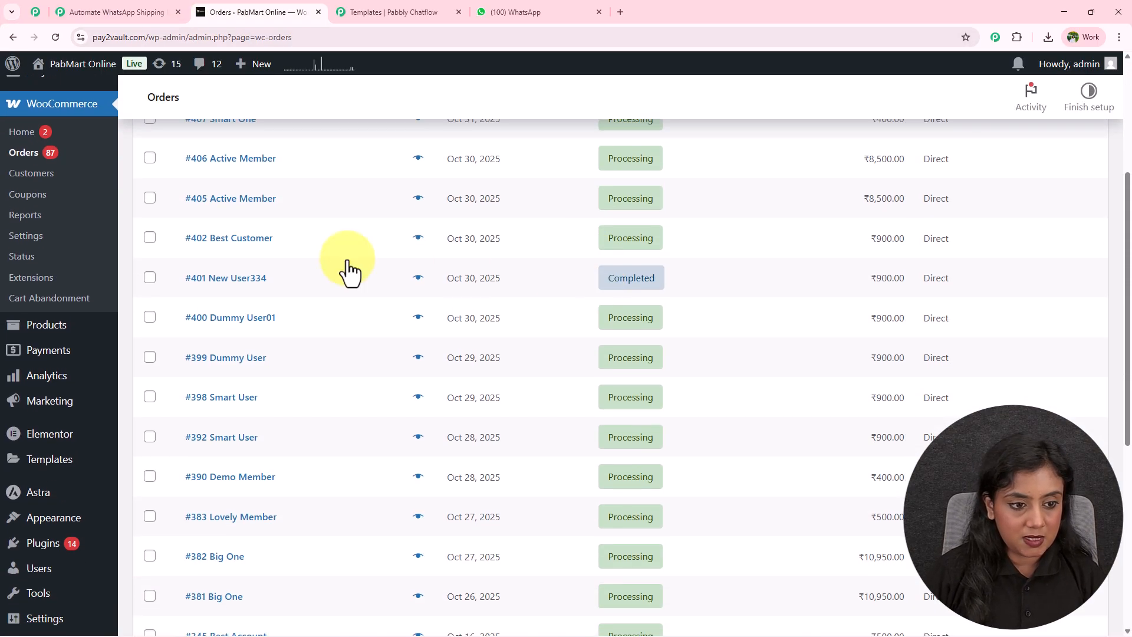
left_click(224, 242)
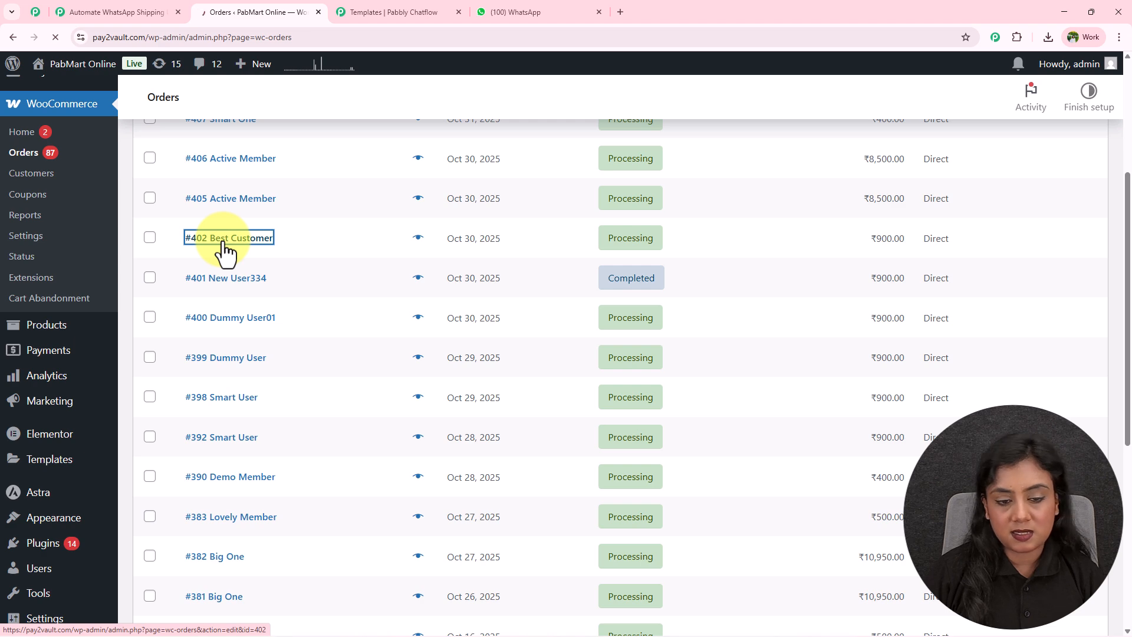
scroll(604, 291, "down", 3)
scroll(604, 291, "down", 2)
scroll(236, 224, "up", 2)
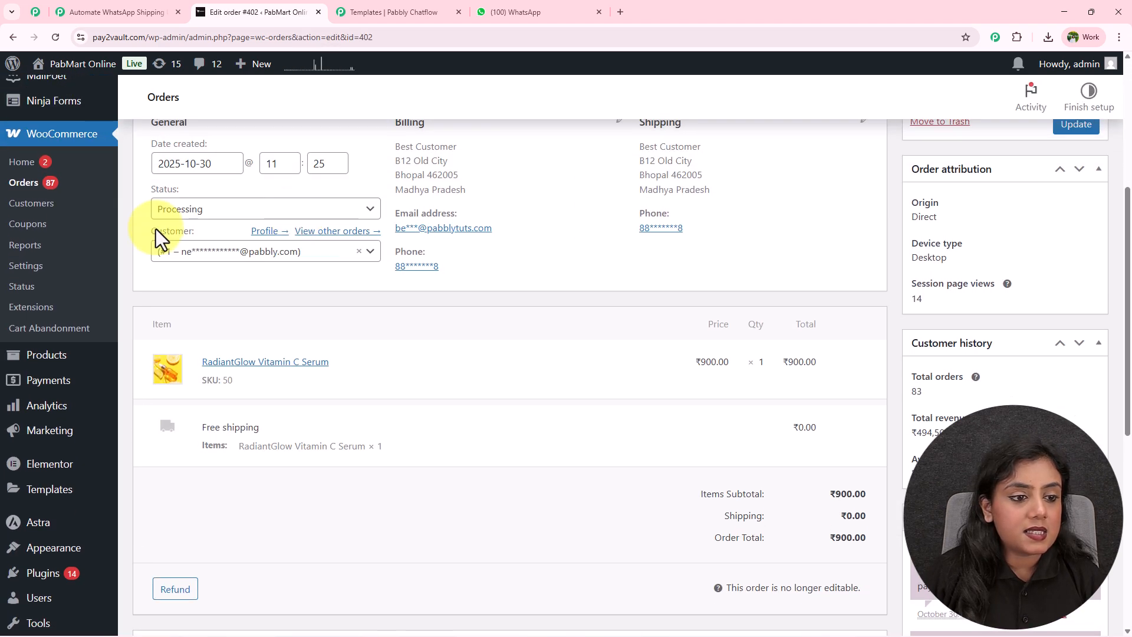
Set the order's status to Completed and update the order
left_click(214, 210)
left_click(203, 316)
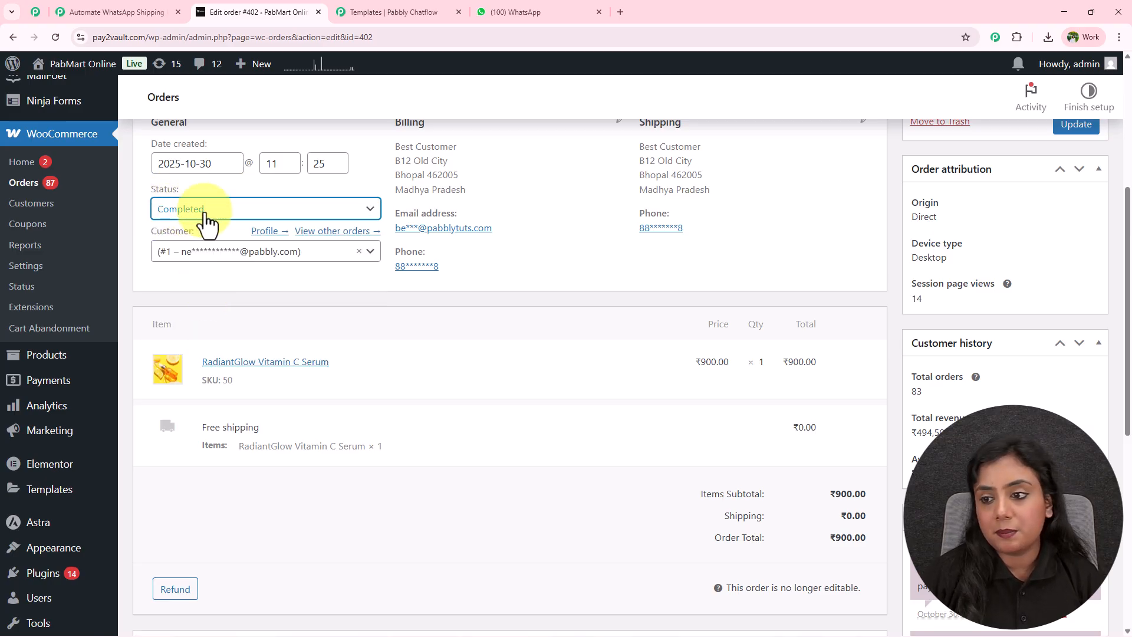
scroll(749, 223, "up", 3)
left_click(1094, 309)
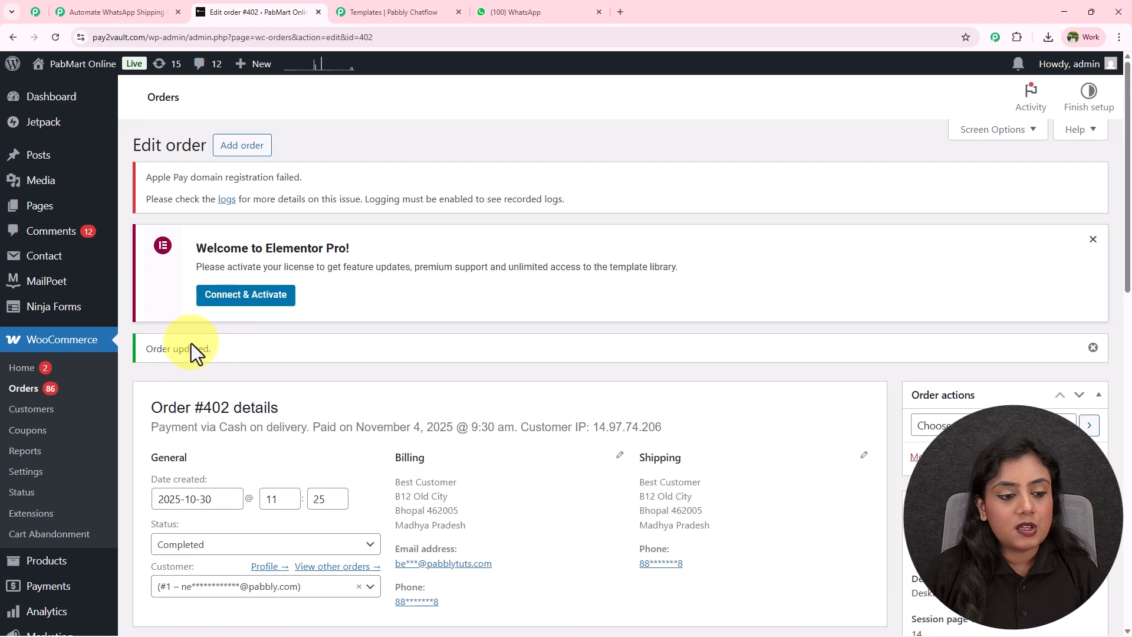
left_click(313, 369)
scroll(325, 376, "down", 3)
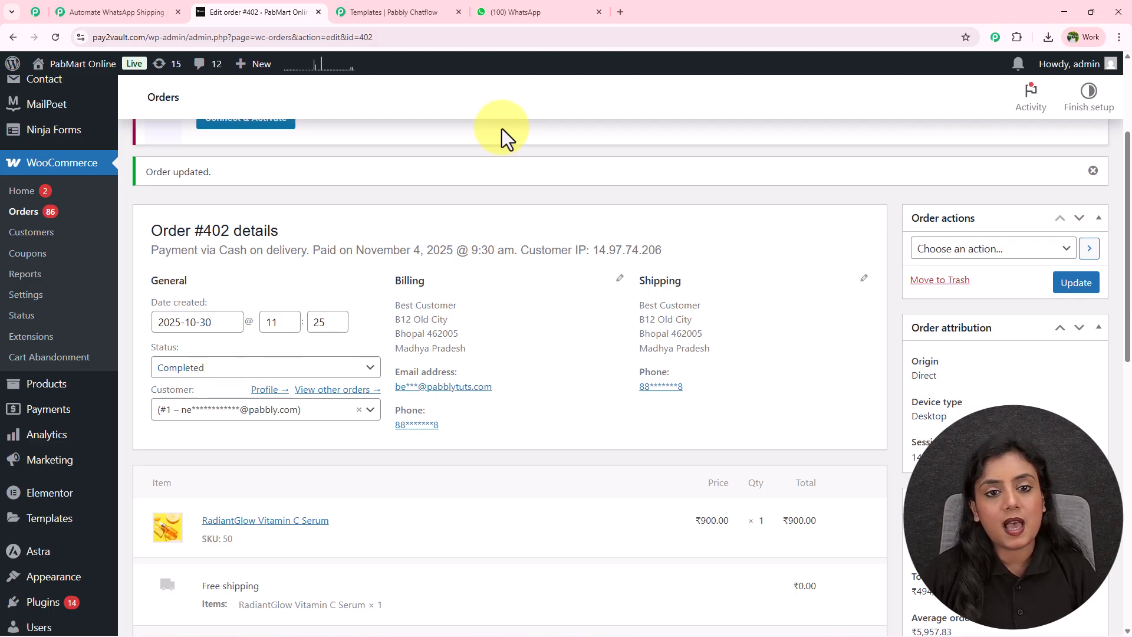
Switch to WhatsApp and examine the latest shipping message's greeting, order details, total amount and closing line
left_click(507, 12)
left_click_drag(459, 442, 546, 442)
left_click(449, 463)
left_click_drag(449, 463, 631, 457)
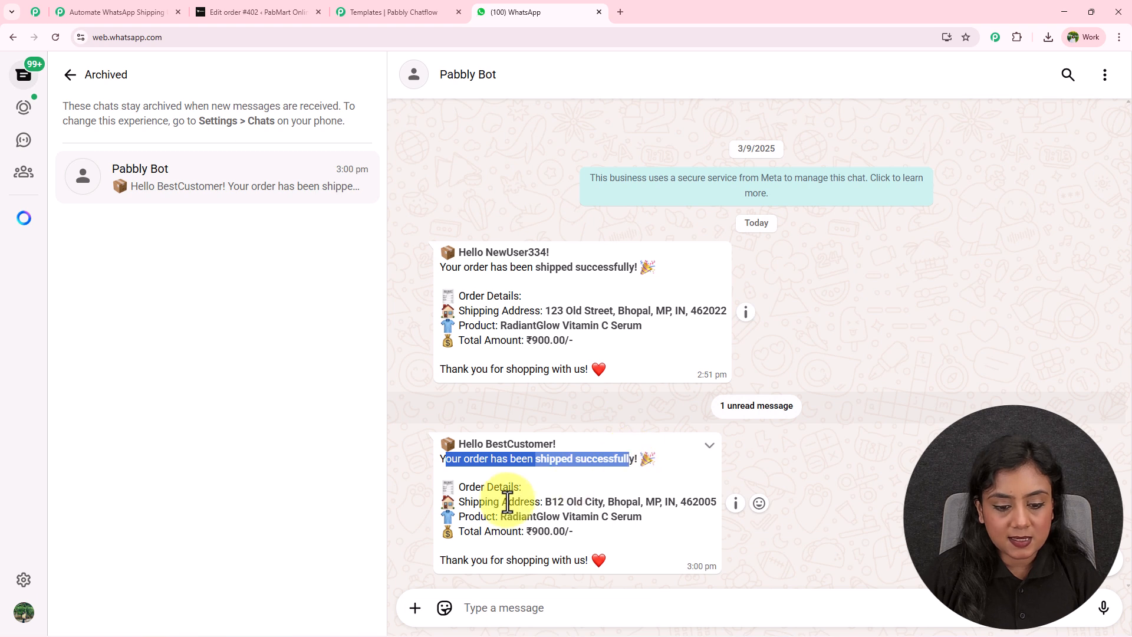
left_click_drag(465, 501, 649, 510)
left_click_drag(464, 532, 575, 532)
left_click_drag(441, 561, 572, 562)
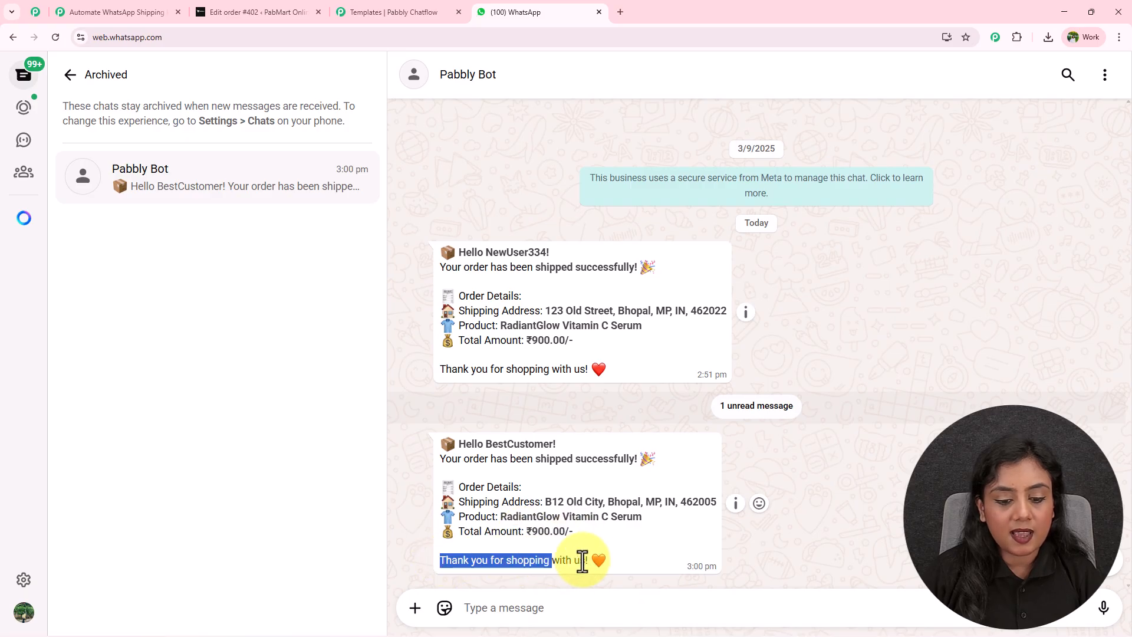
left_click(763, 539)
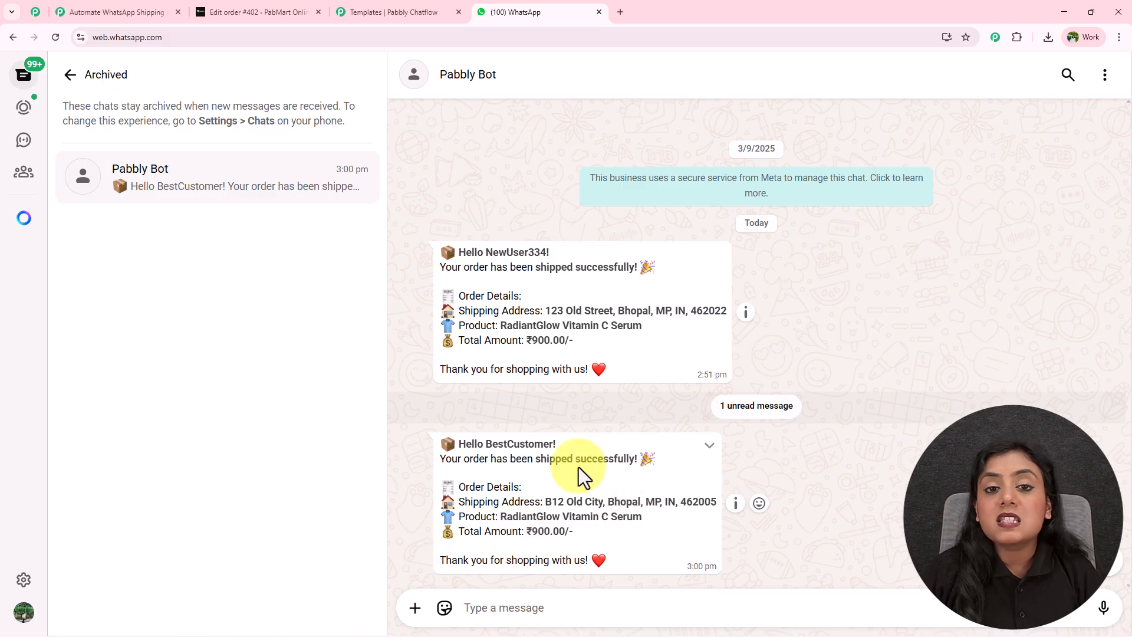
Revisit the updated order's status, return to the finished Pabbly Connect workflow and close its browser tab
left_click(222, 10)
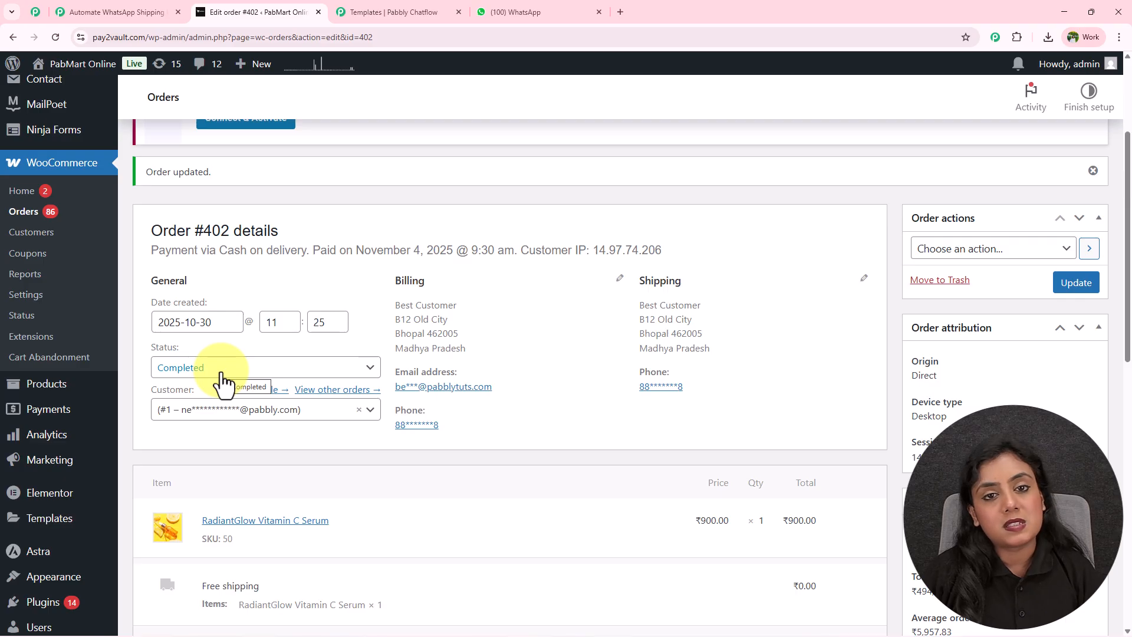
left_click(154, 7)
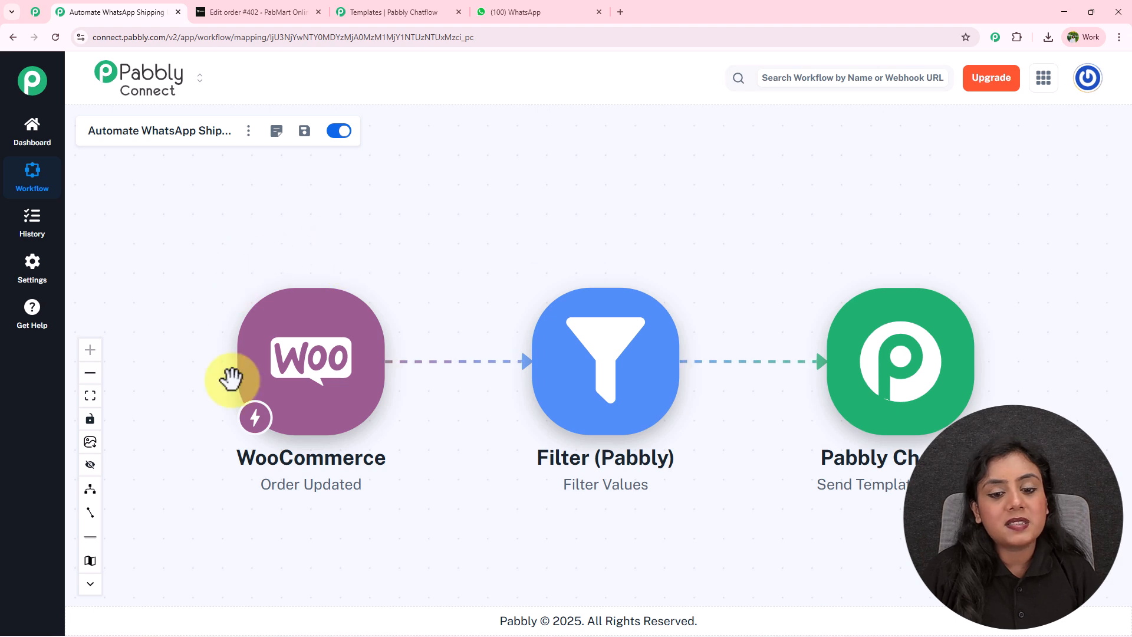
left_click(179, 12)
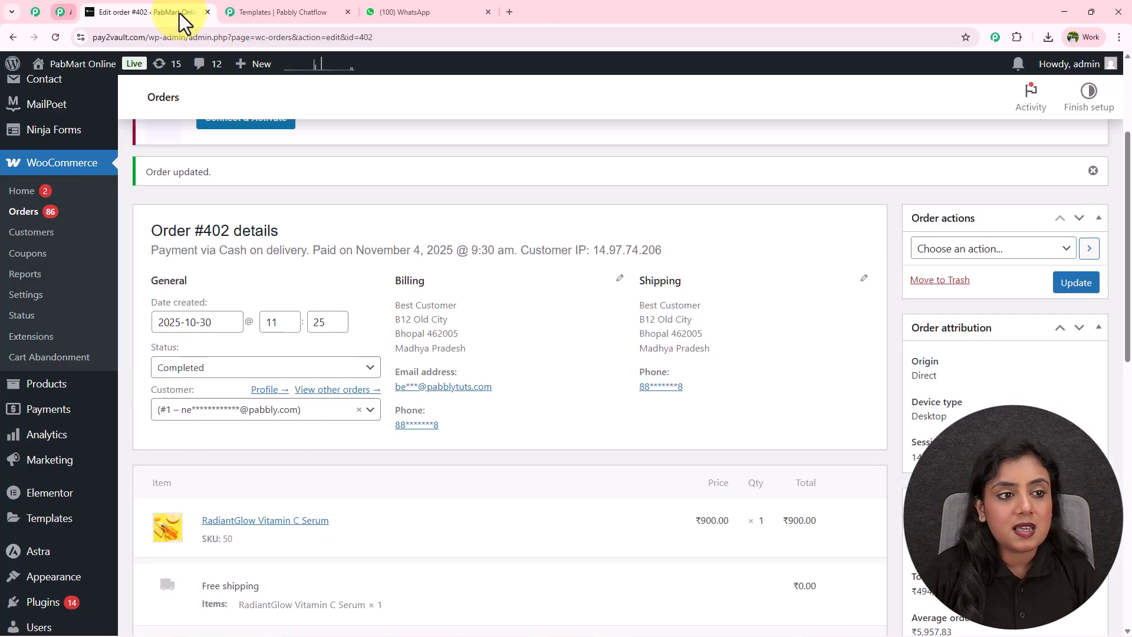
left_click(472, 13)
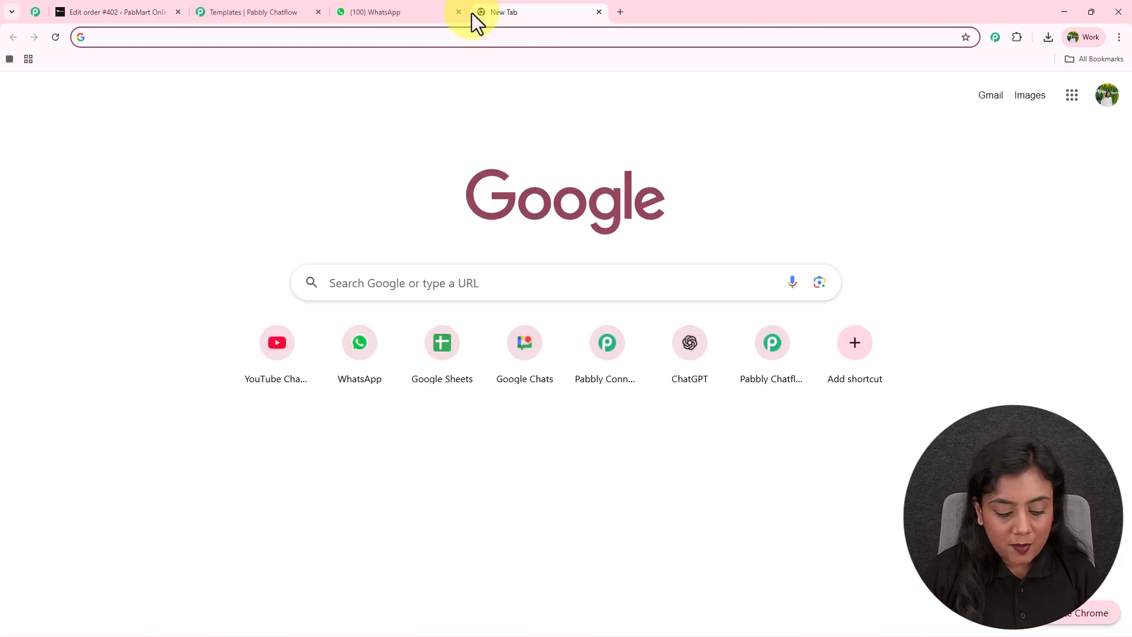
type("www.pabbly")
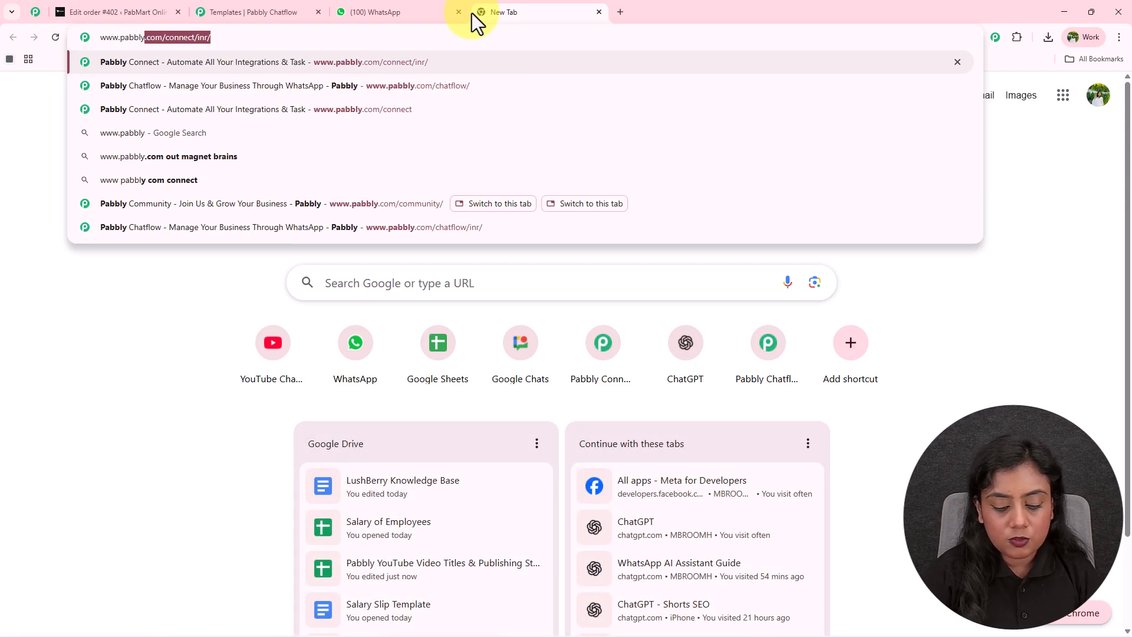
type(".com/connec")
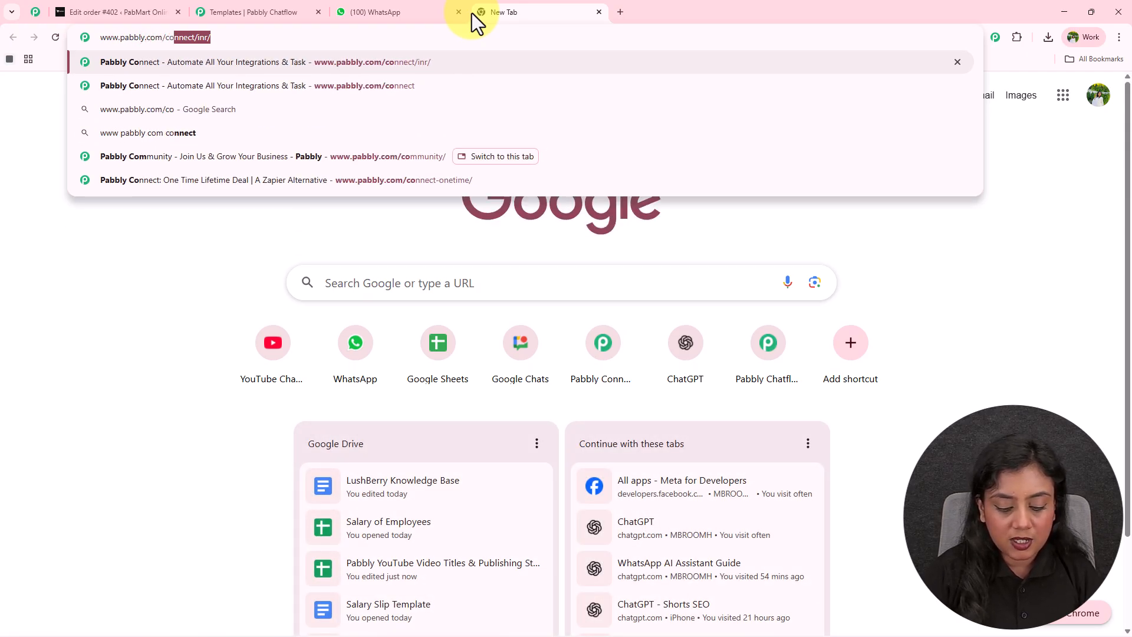
type("t")
key("Return")
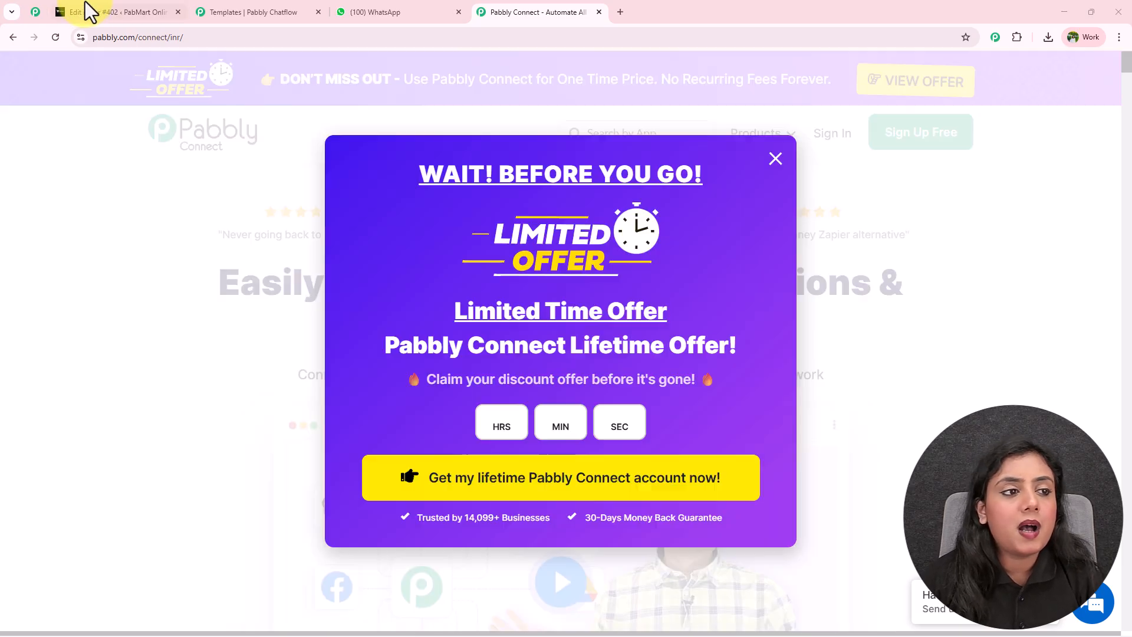
Look through the Pabbly Community page and its user reviews in the already open browser tab
left_click(33, 11)
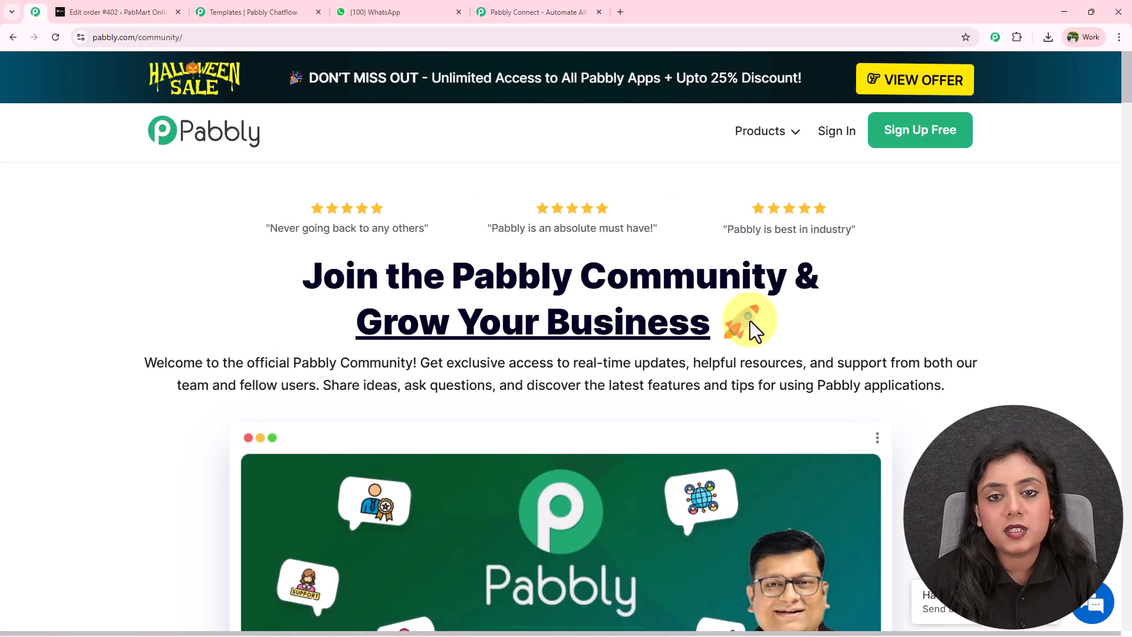
middle_click(1023, 239)
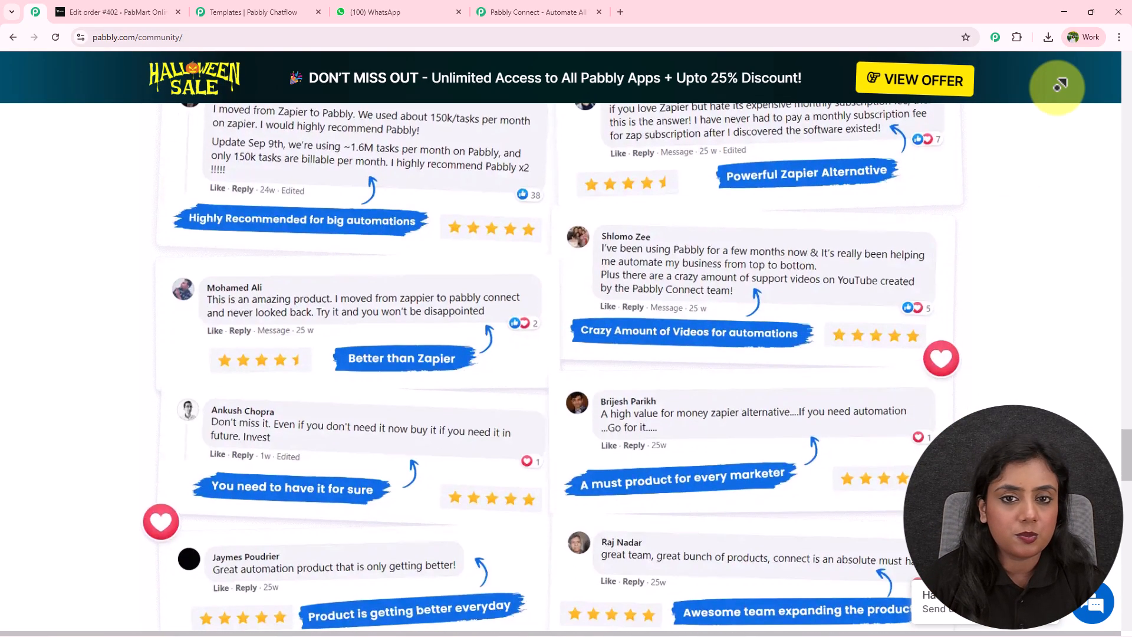
middle_click(1058, 84)
Return to the Pabbly Connect site, dismiss the limited-time offer and sign in to access Pabbly Connect
left_click_drag(534, 15, 124, 18)
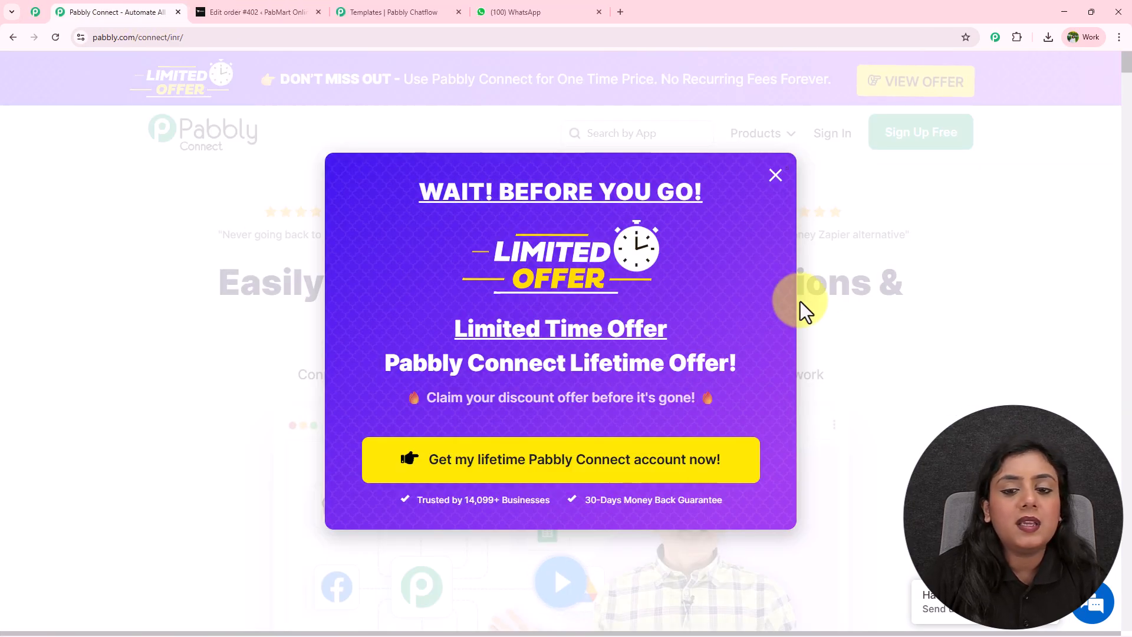
left_click(917, 259)
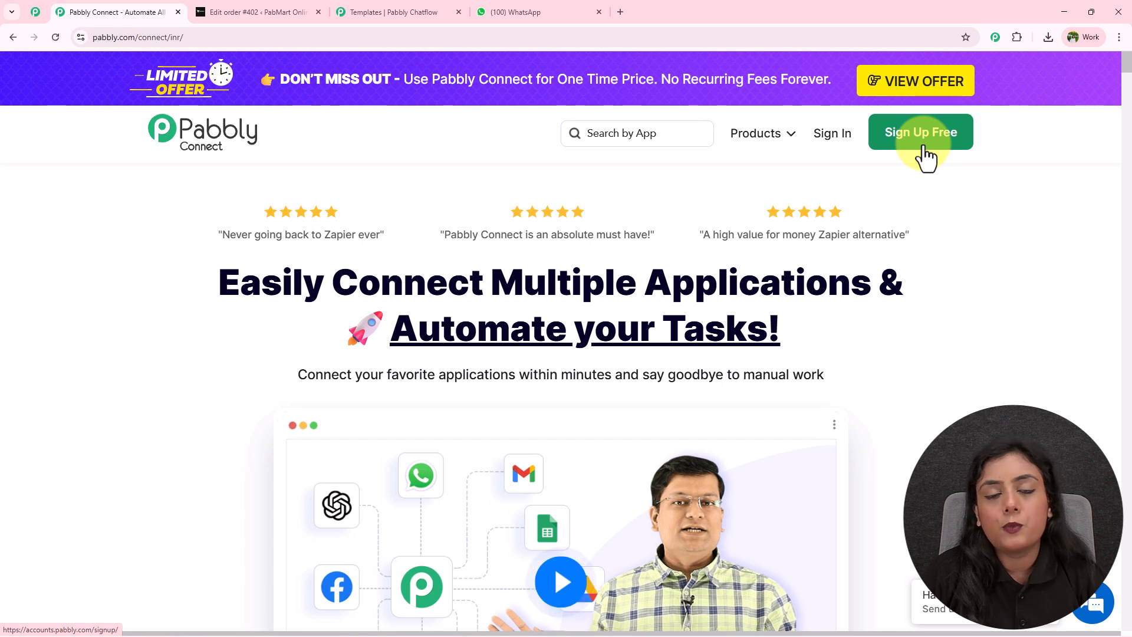
left_click(824, 141)
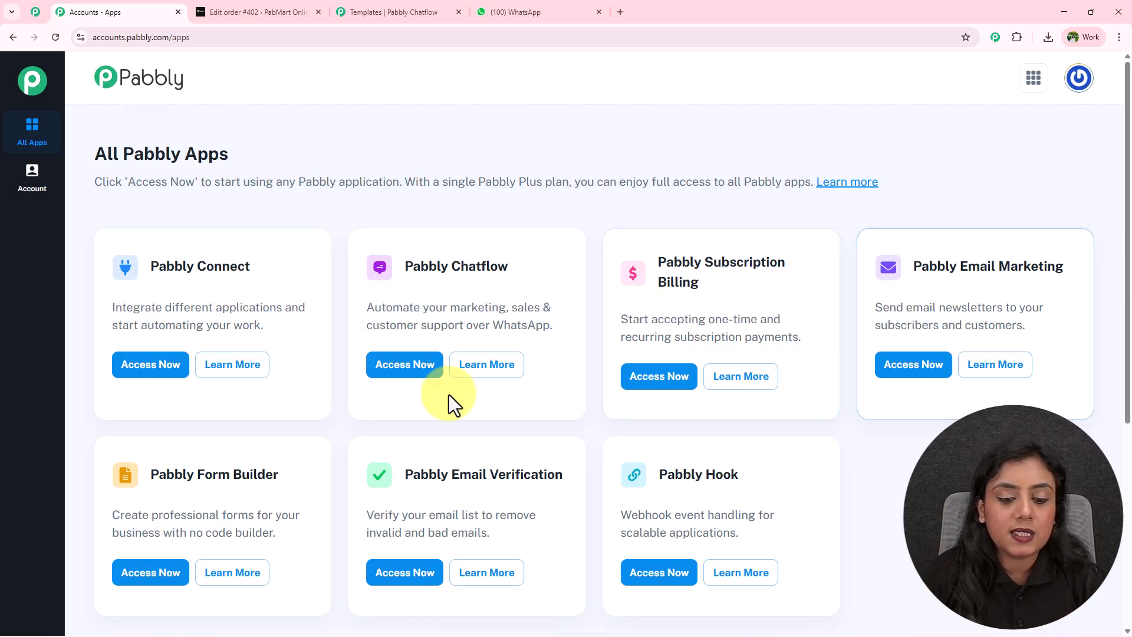
triple_click(157, 264)
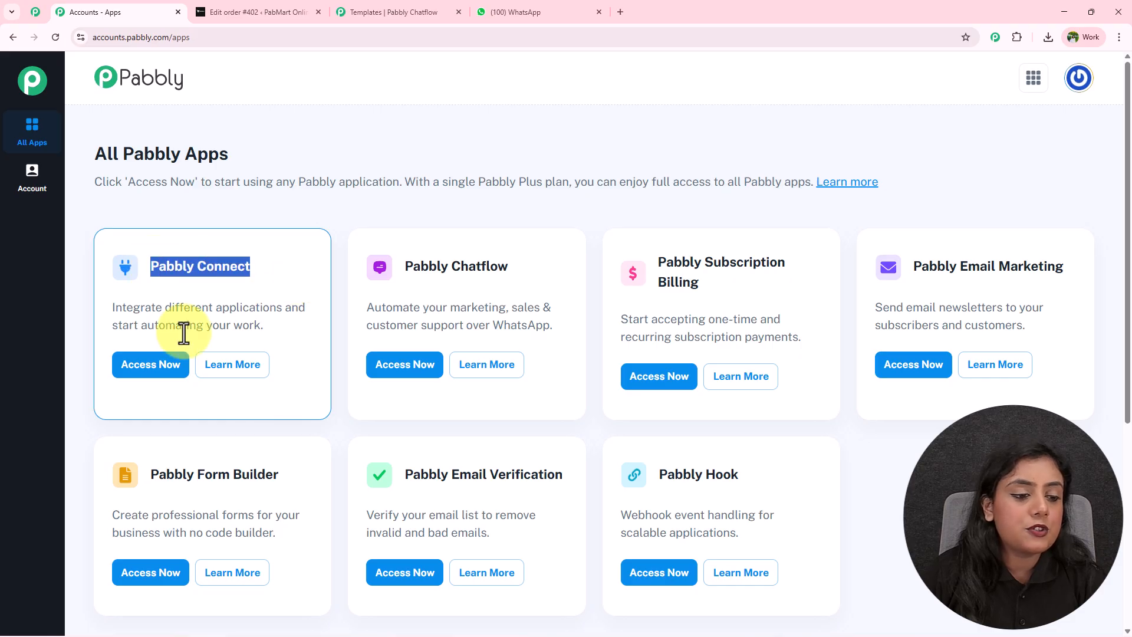
left_click(164, 364)
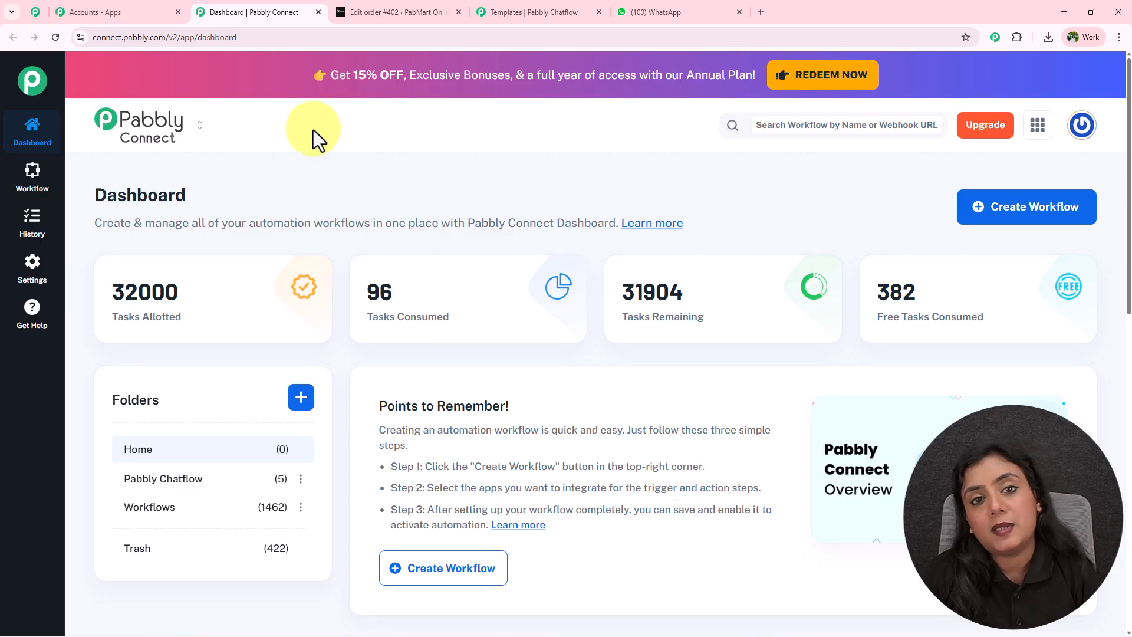
Start a workflow in the New (Beta) builder and name it "Automate WhatsApp Shipping Updates for Your Customers"
left_click(971, 211)
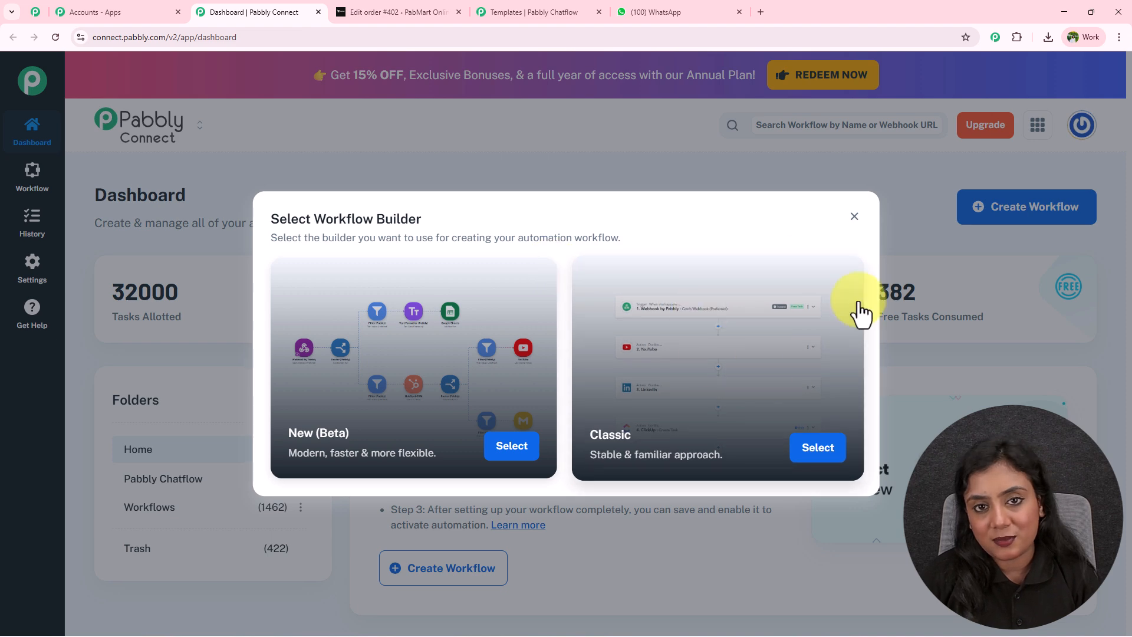
left_click(519, 447)
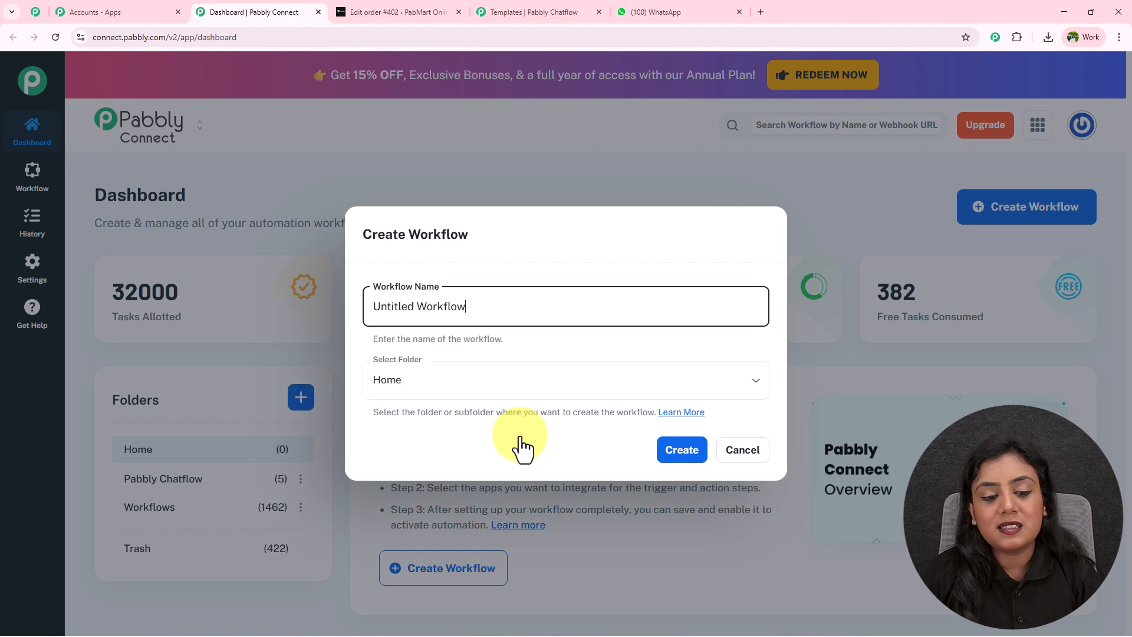
triple_click(503, 299)
key("BackSpace")
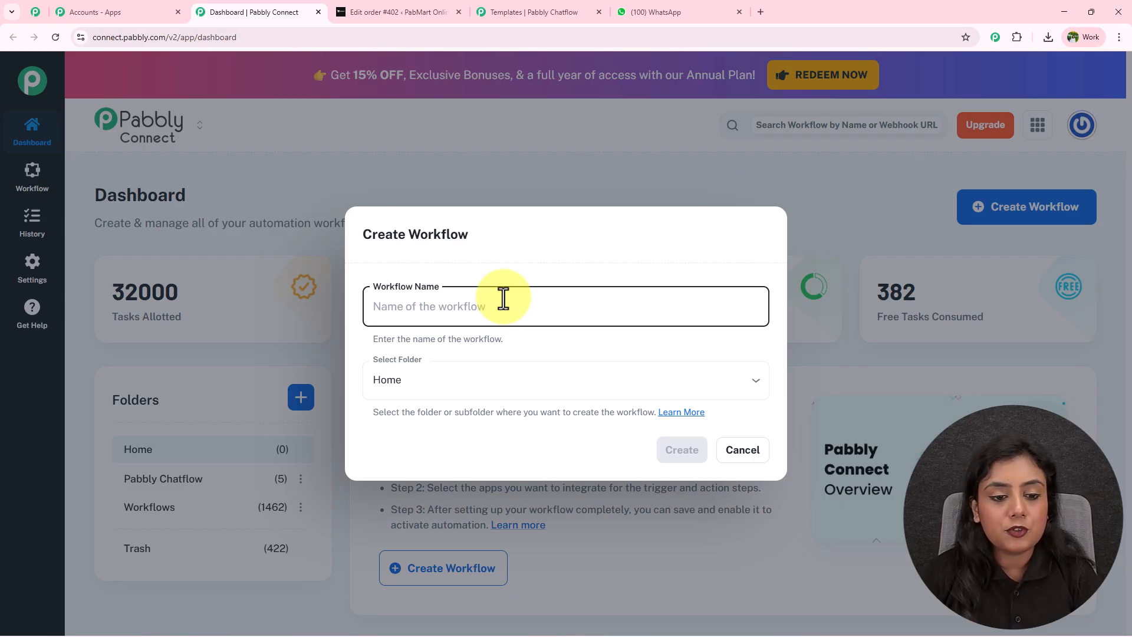
type("Automate WhatsApp Shipping Updates for Your Customers")
left_click_drag(398, 306, 644, 340)
left_click(621, 344)
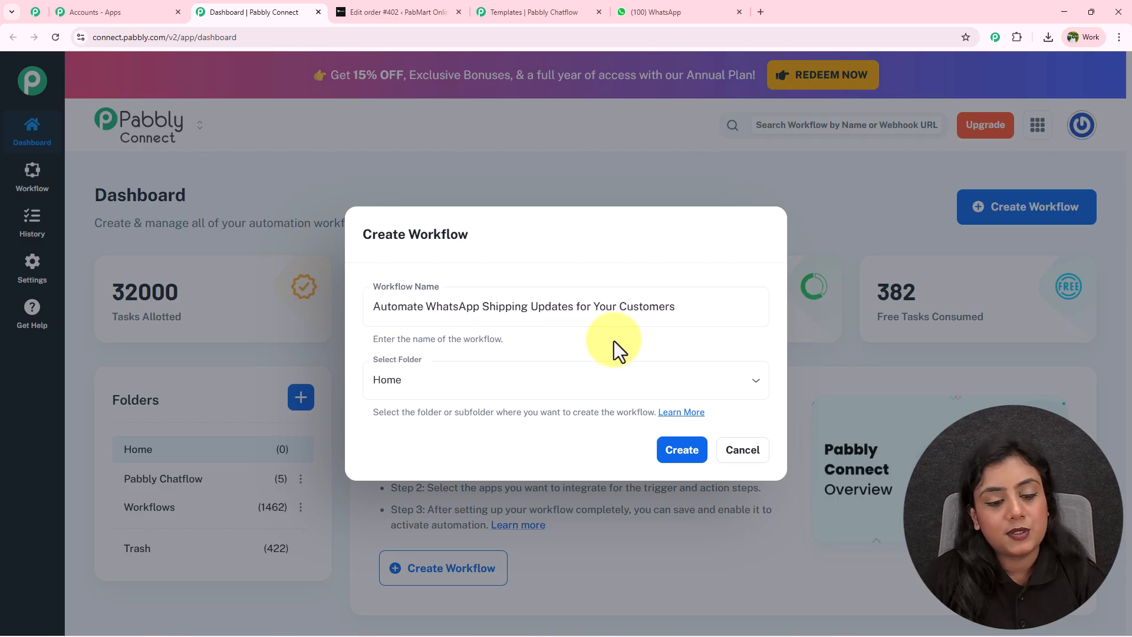
Choose the Workflows folder for the new workflow and create it
left_click(457, 389)
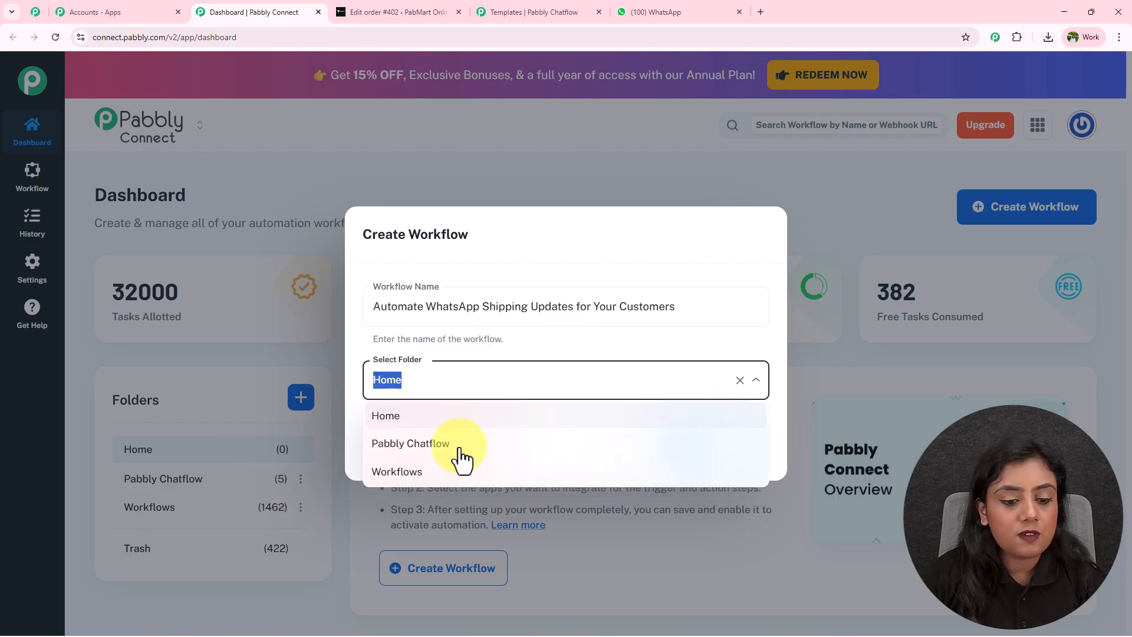
left_click(456, 470)
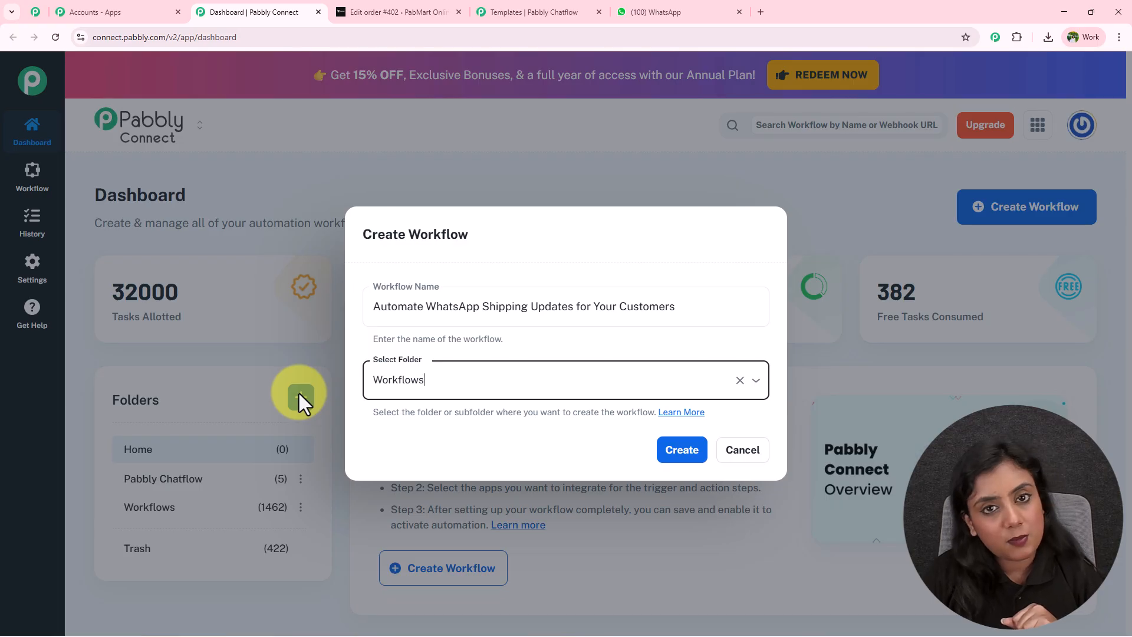
left_click(679, 449)
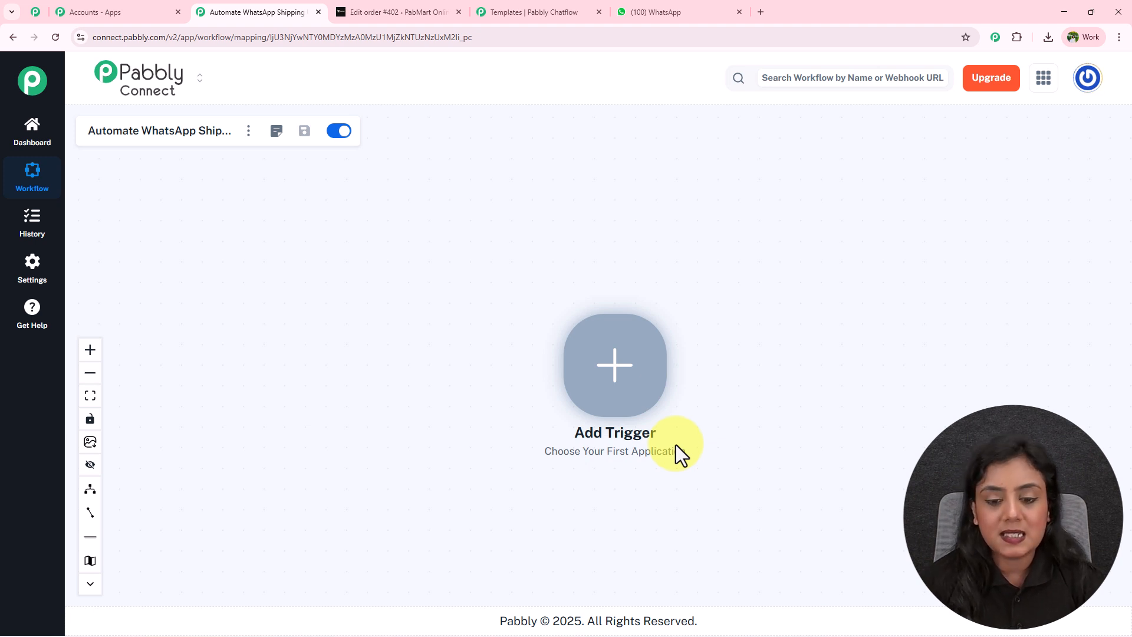
Add WooCommerce as the workflow's trigger app with the Order Updated event
left_click(619, 384)
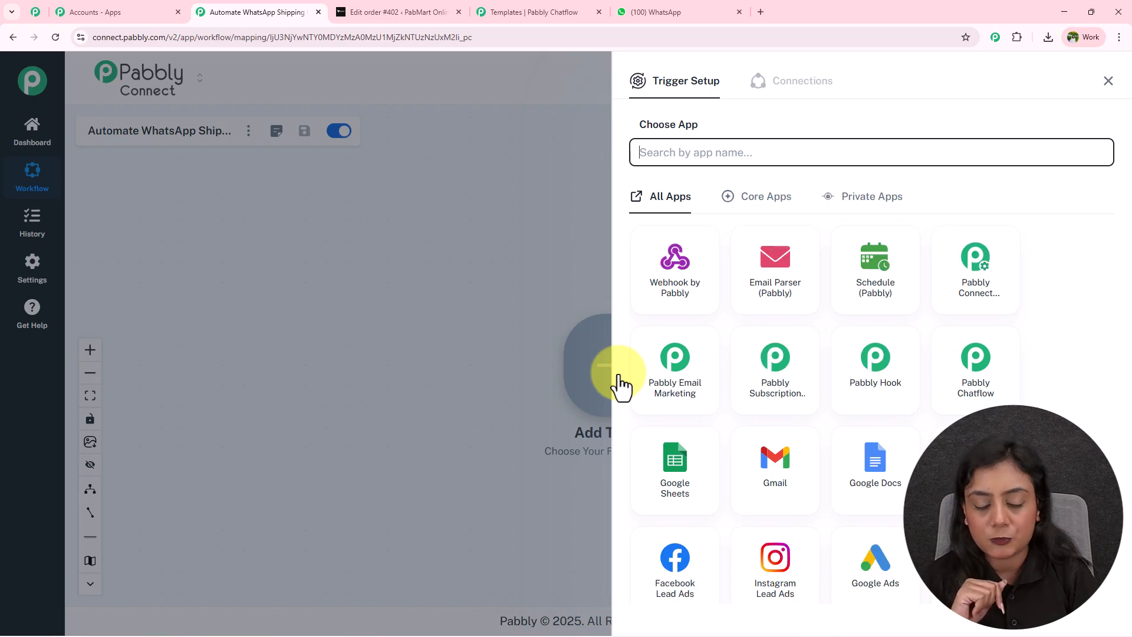
type("Woo")
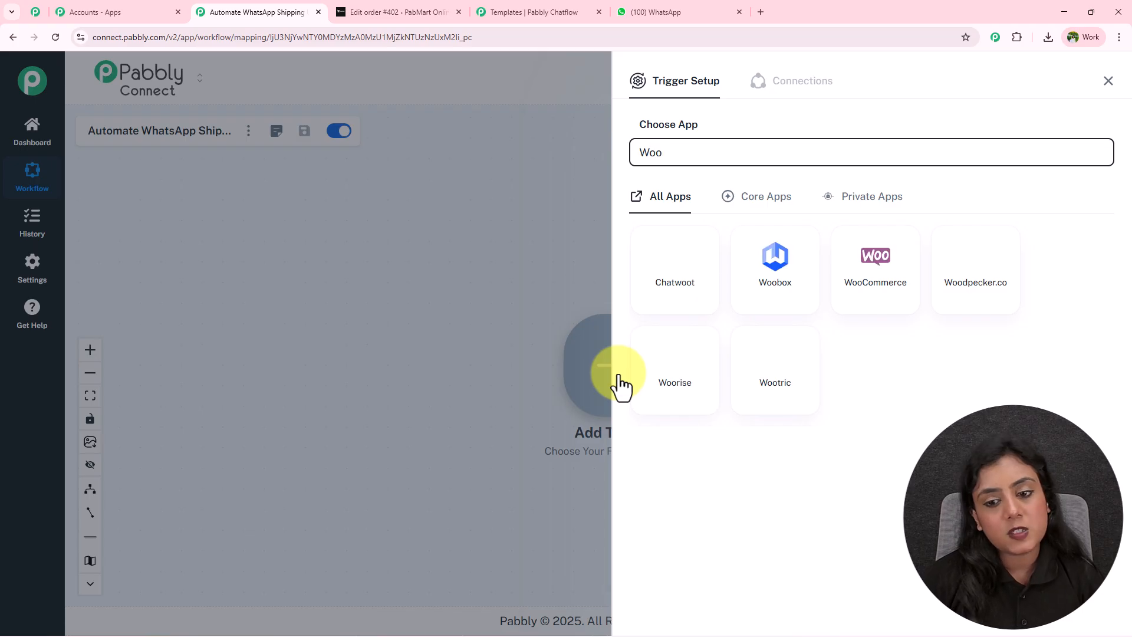
left_click(866, 299)
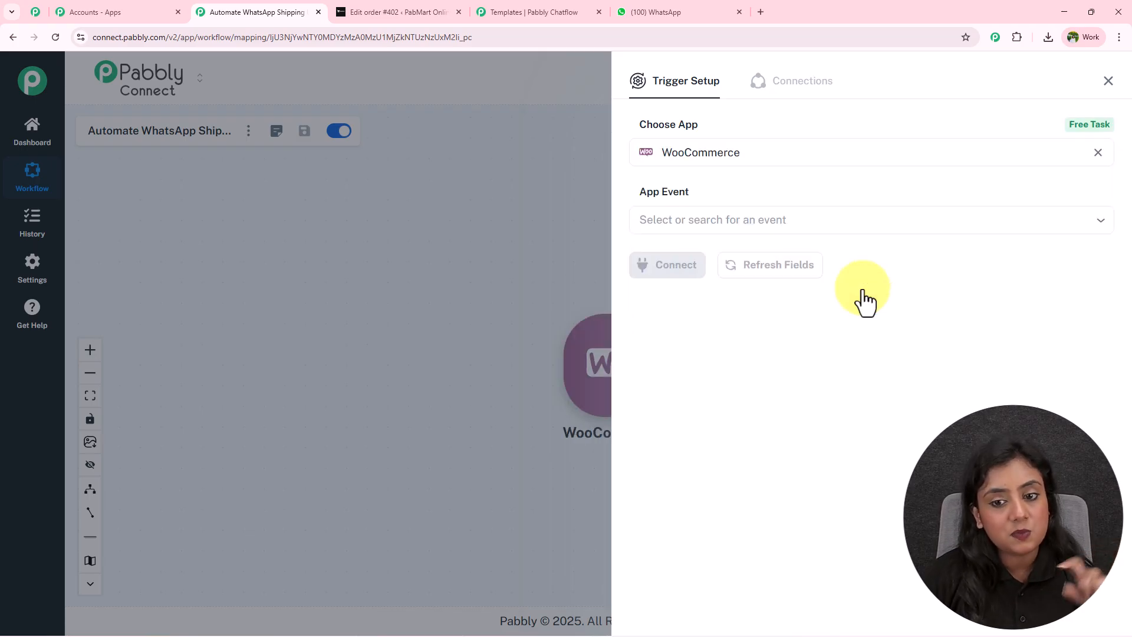
left_click(712, 219)
left_click(716, 309)
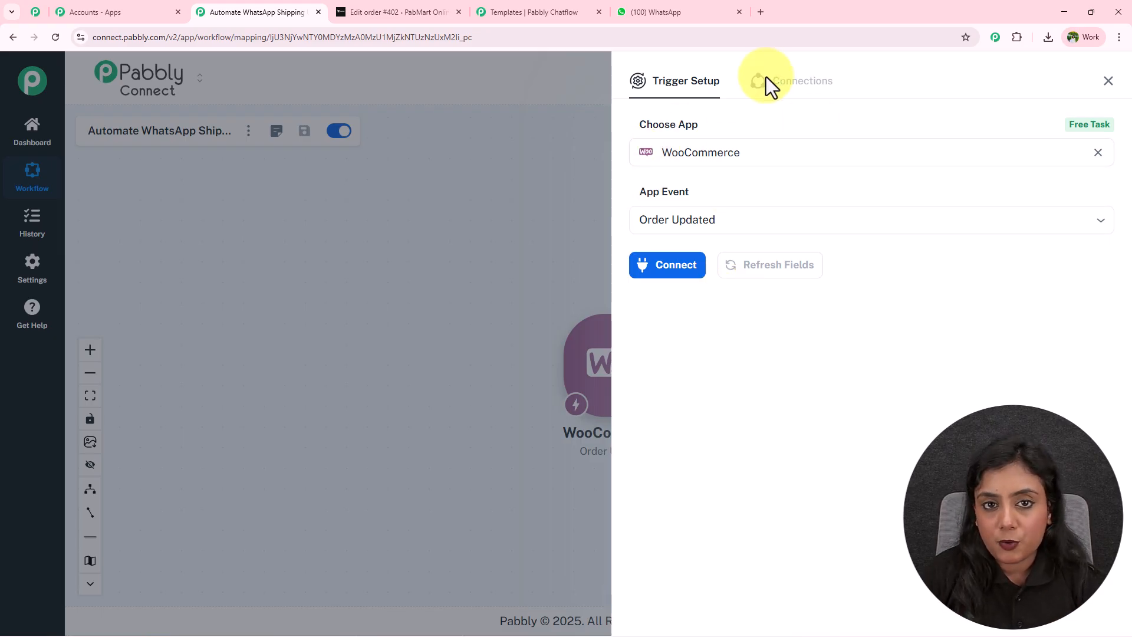
Connect the WooCommerce trigger, review its webhook setup instructions and copy the webhook URL
left_click(685, 267)
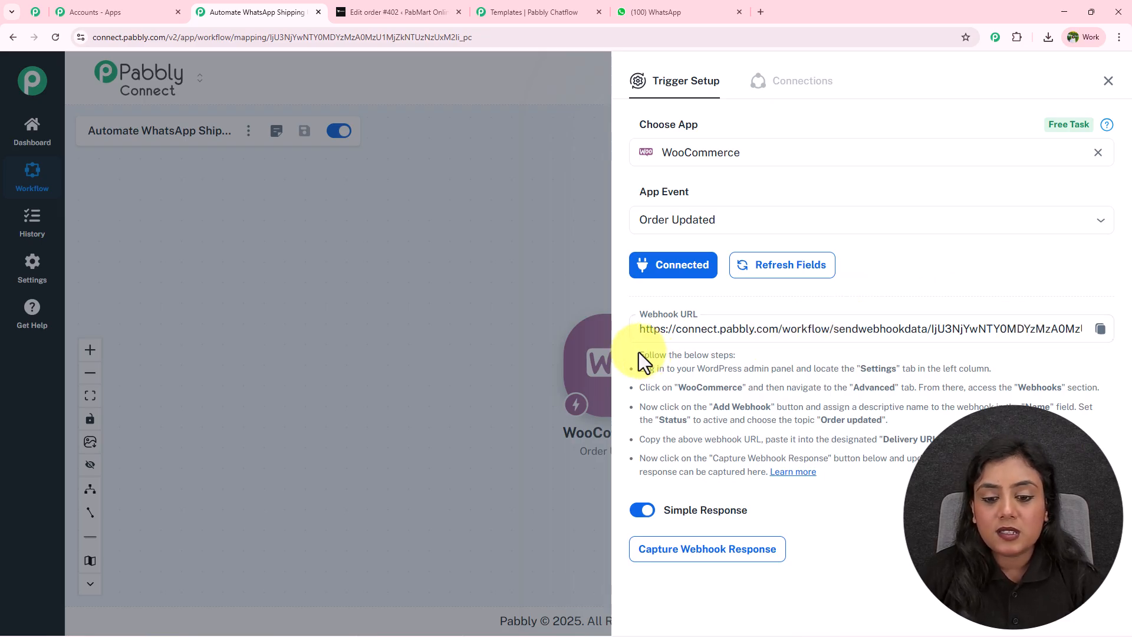
left_click_drag(639, 353, 912, 475)
left_click(911, 473)
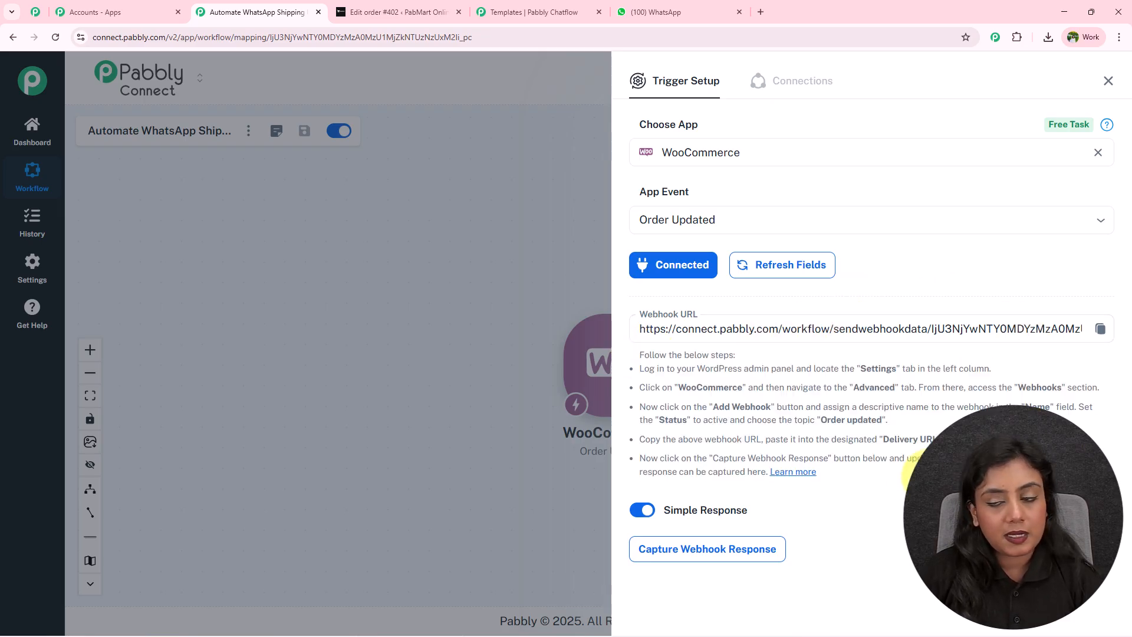
left_click(1101, 330)
Switch to the WordPress admin and start a new webhook in WooCommerce's advanced webhook settings
left_click(365, 6)
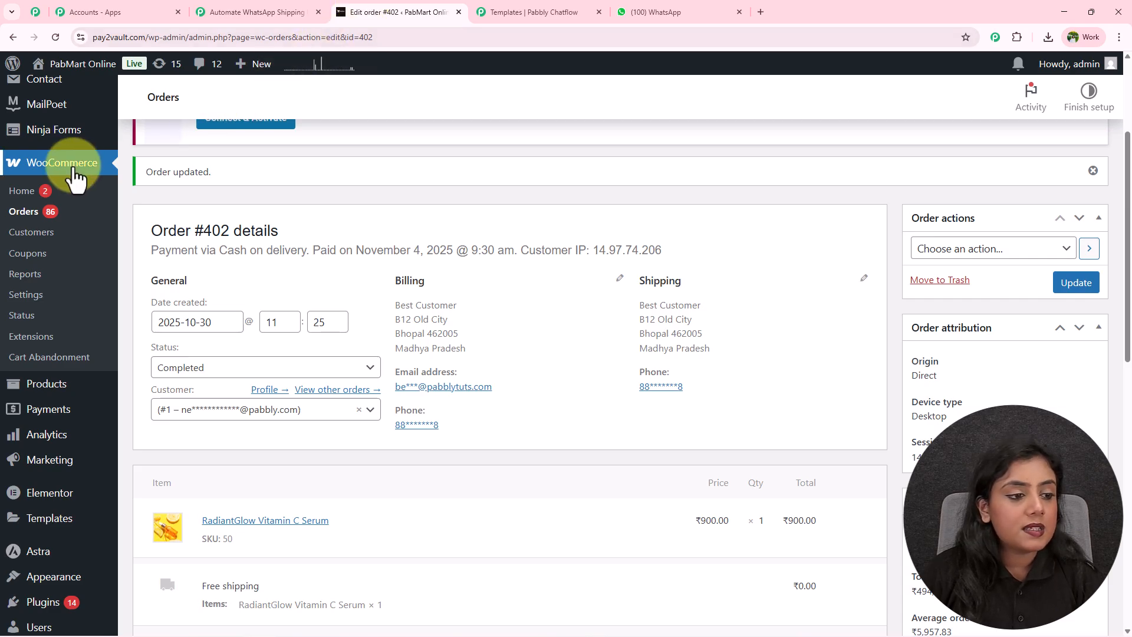
left_click(33, 298)
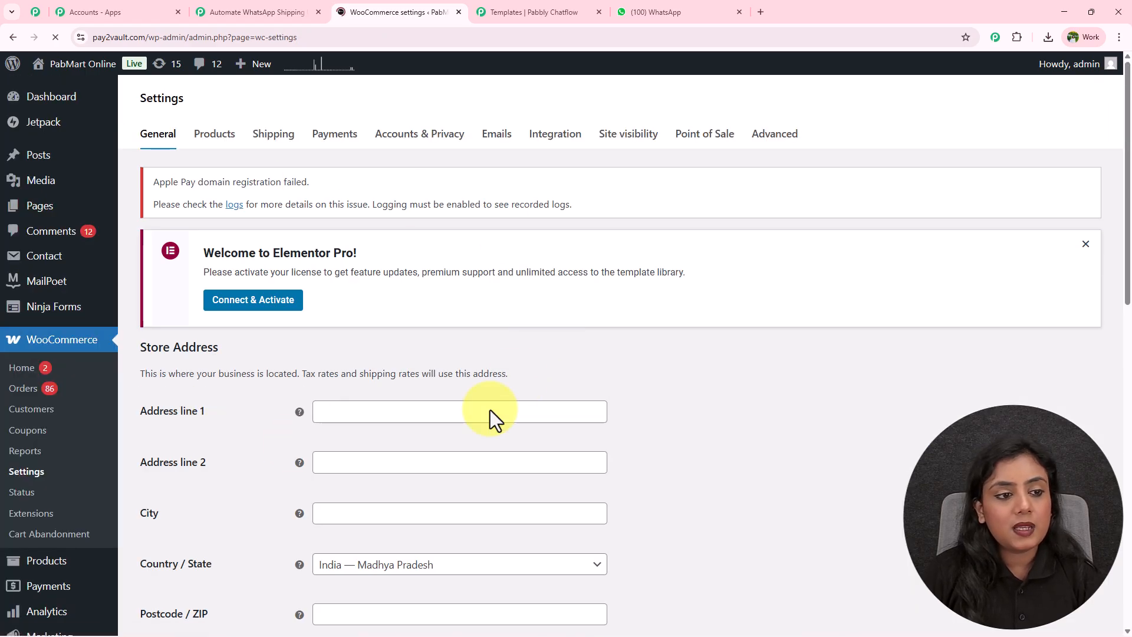
left_click(769, 135)
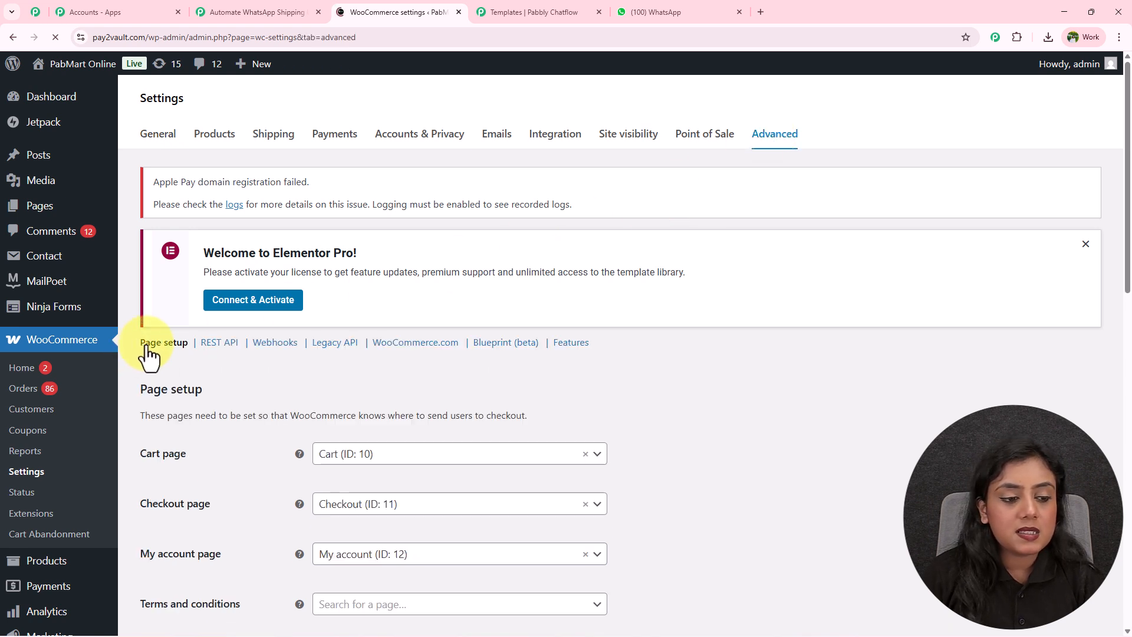
left_click(263, 344)
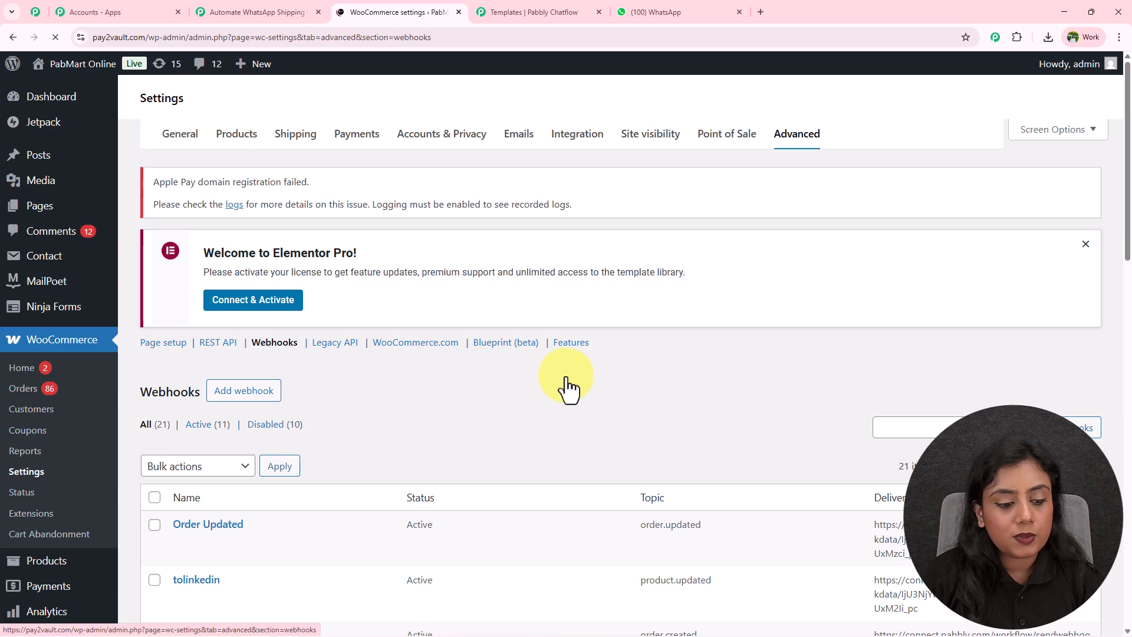
scroll(566, 384, "down", 3)
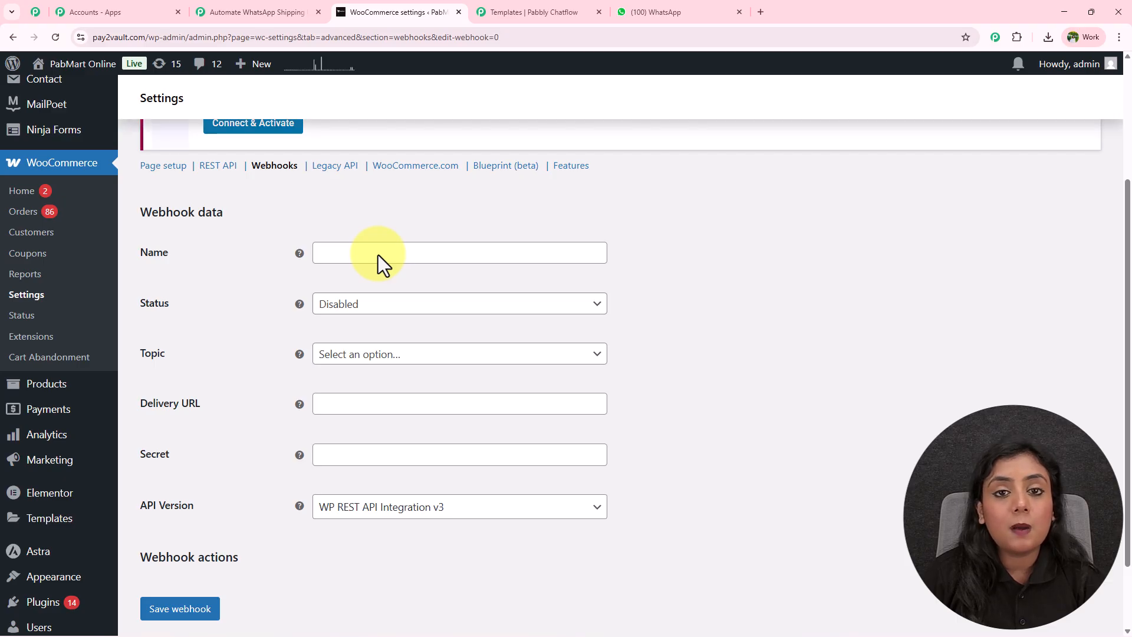
Name the webhook "Order Updated", set its status to Active and choose the topic Order updated
left_click(360, 255)
type("Or")
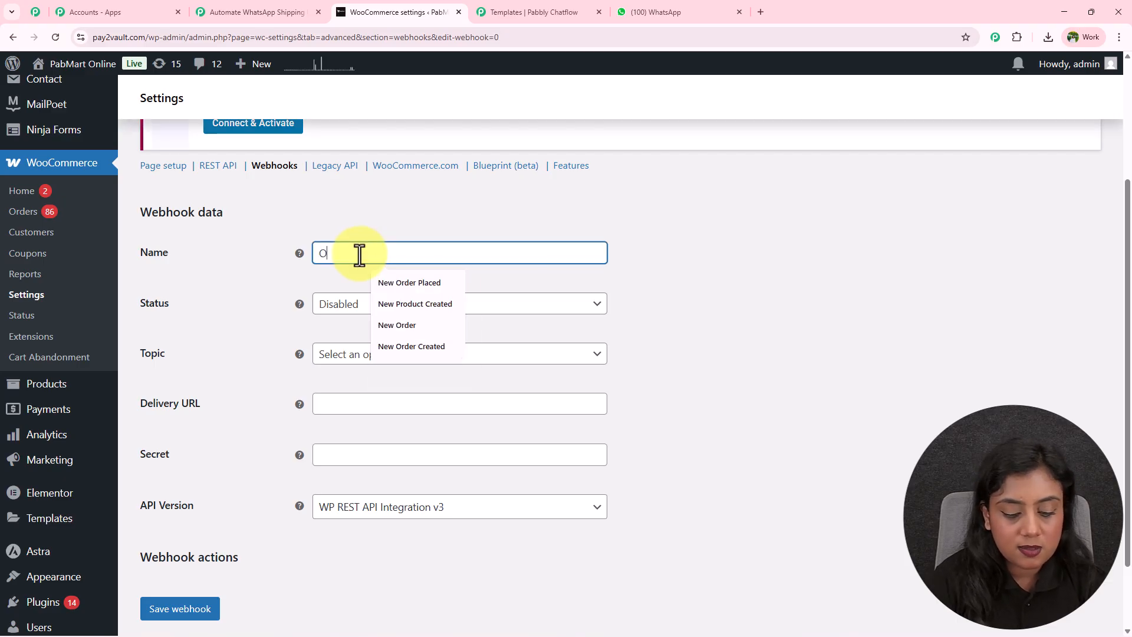
left_click(403, 346)
left_click(392, 307)
left_click(378, 323)
left_click(418, 356)
type("or")
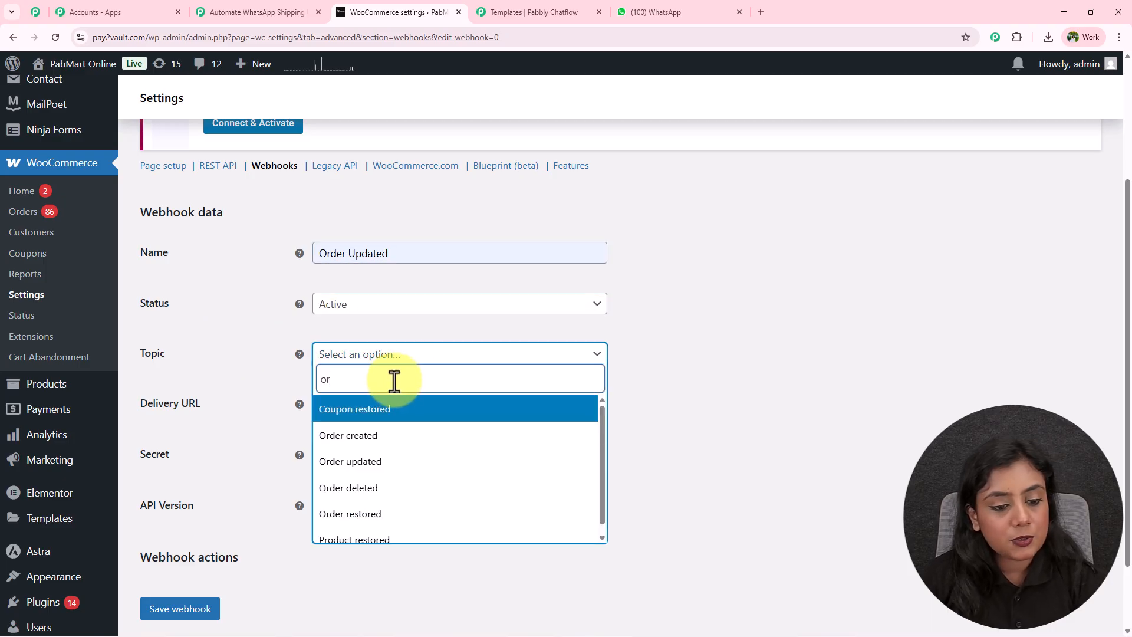
left_click(374, 463)
Use the copied Pabbly webhook URL as the delivery URL and save the webhook
left_click(422, 404)
key("ctrl+v")
left_click(708, 397)
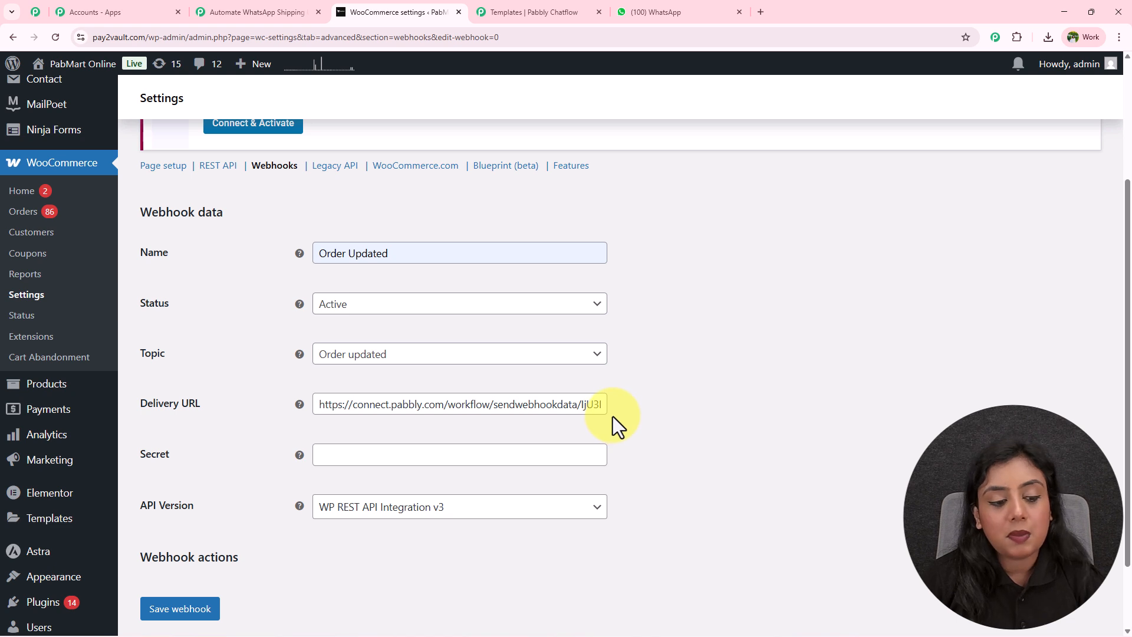
scroll(613, 417, "down", 2)
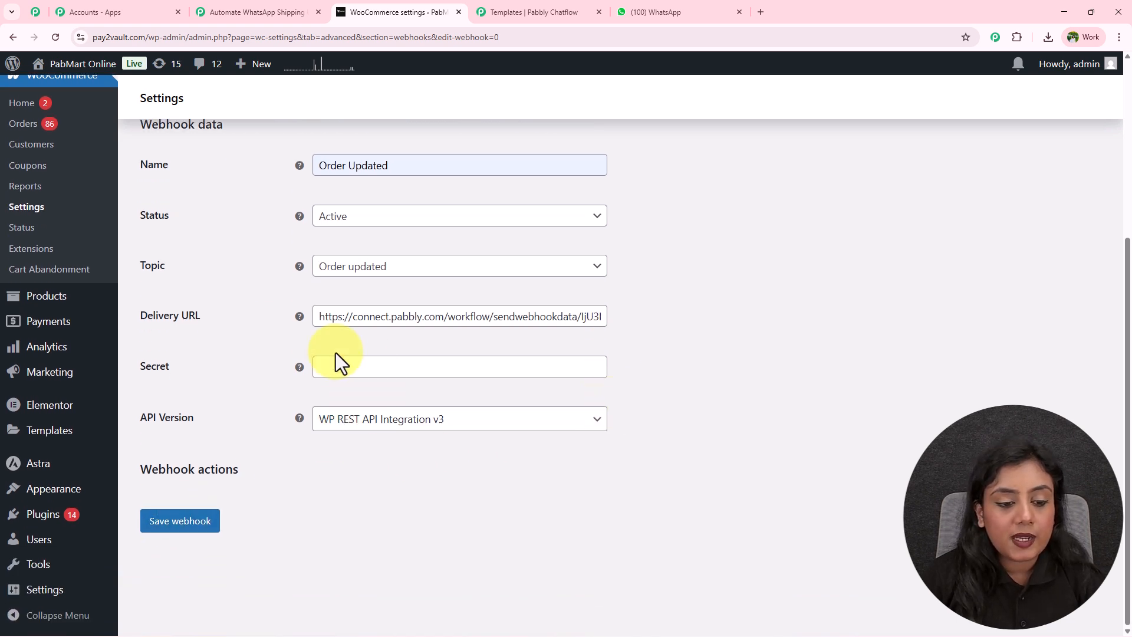
left_click(200, 519)
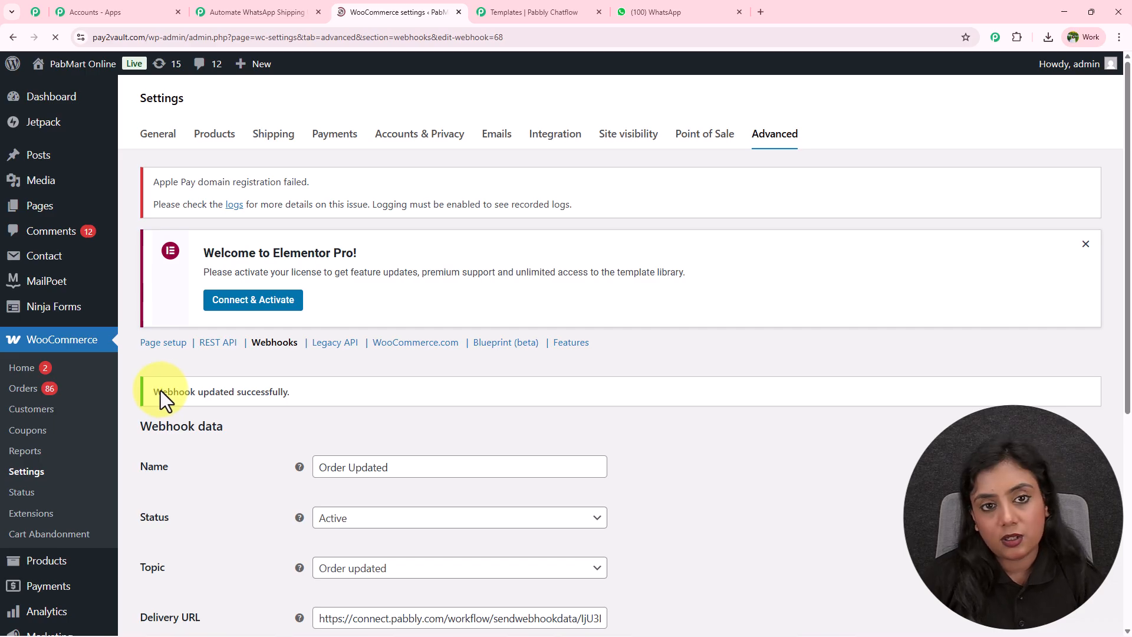
left_click_drag(161, 391, 290, 392)
left_click(398, 387)
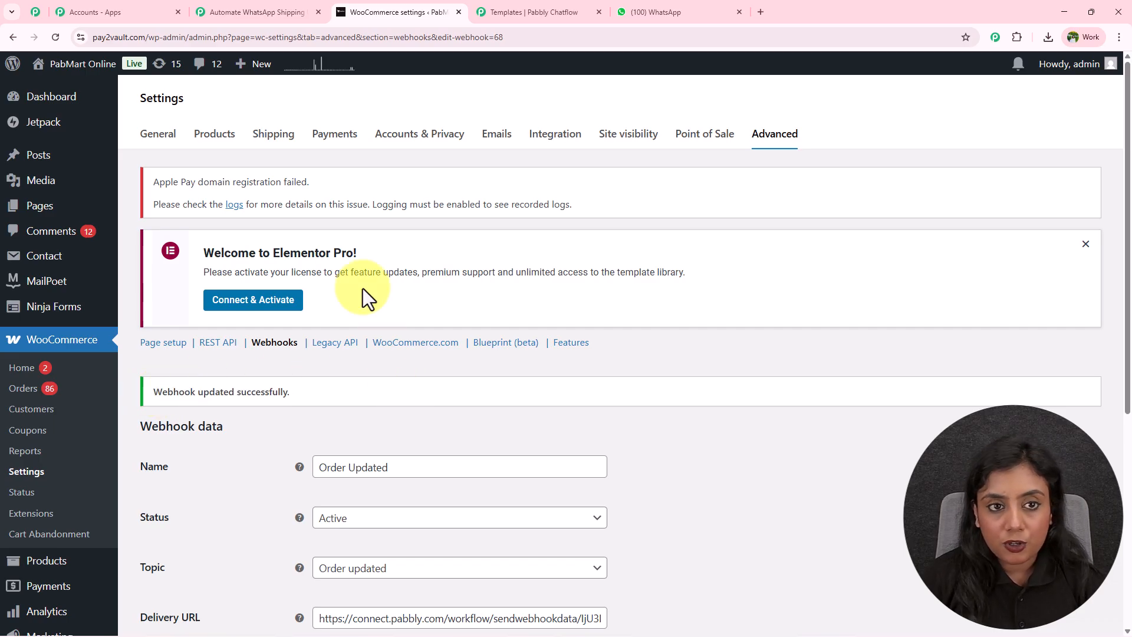
Return to the Pabbly Connect workflow, check the first captured response and start recapturing the webhook response
left_click(266, 11)
scroll(843, 431, "down", 5)
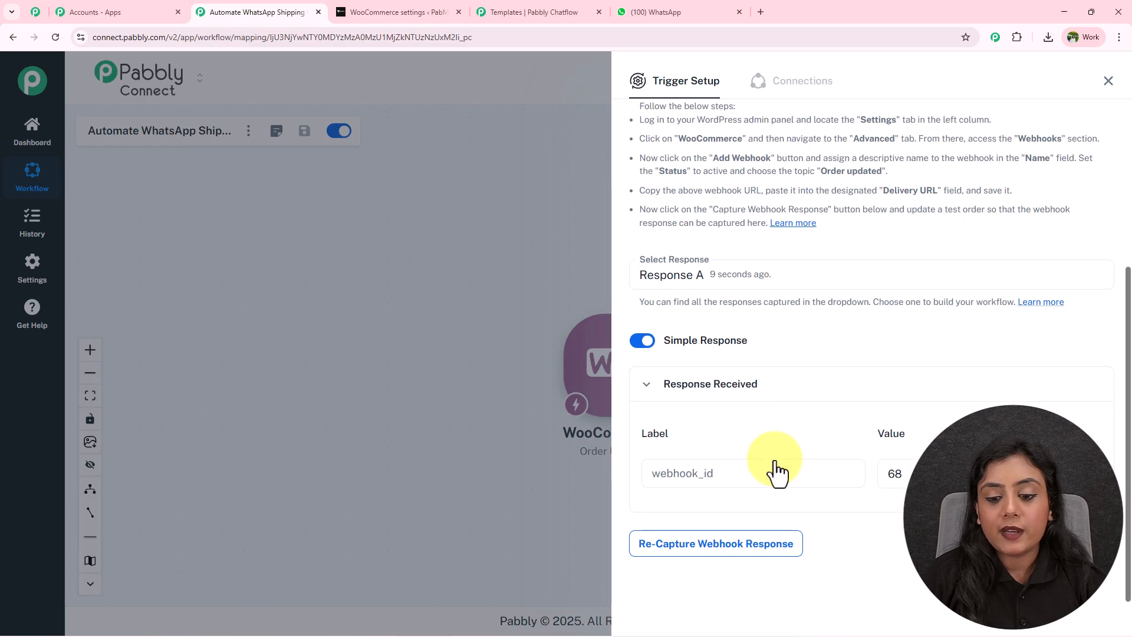
double_click(713, 470)
left_click(859, 341)
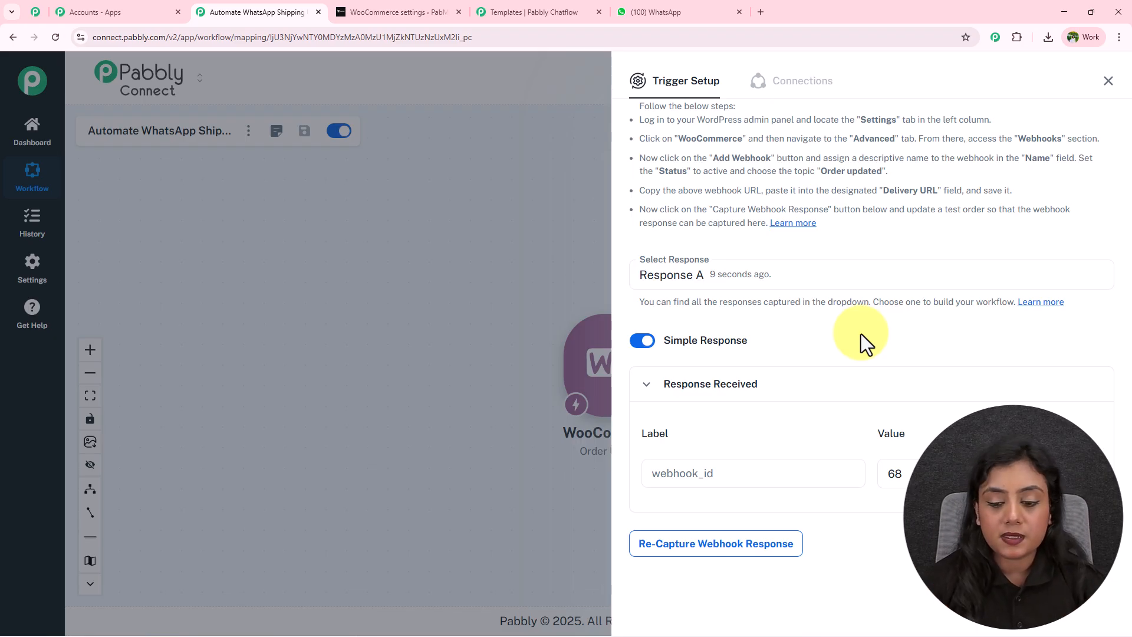
left_click(729, 552)
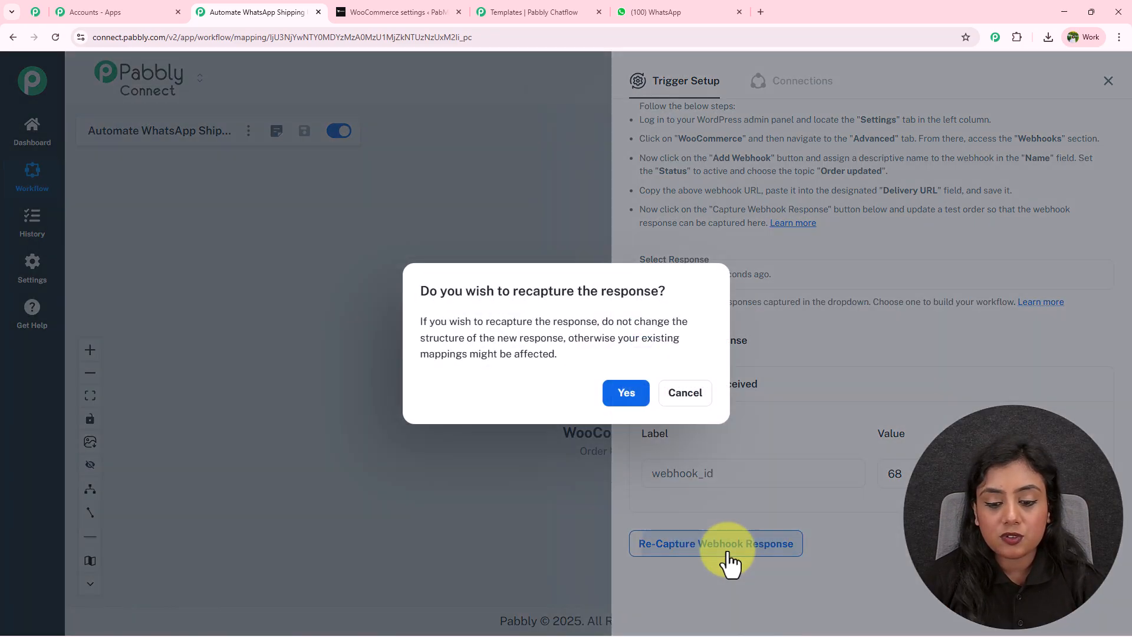
left_click(626, 393)
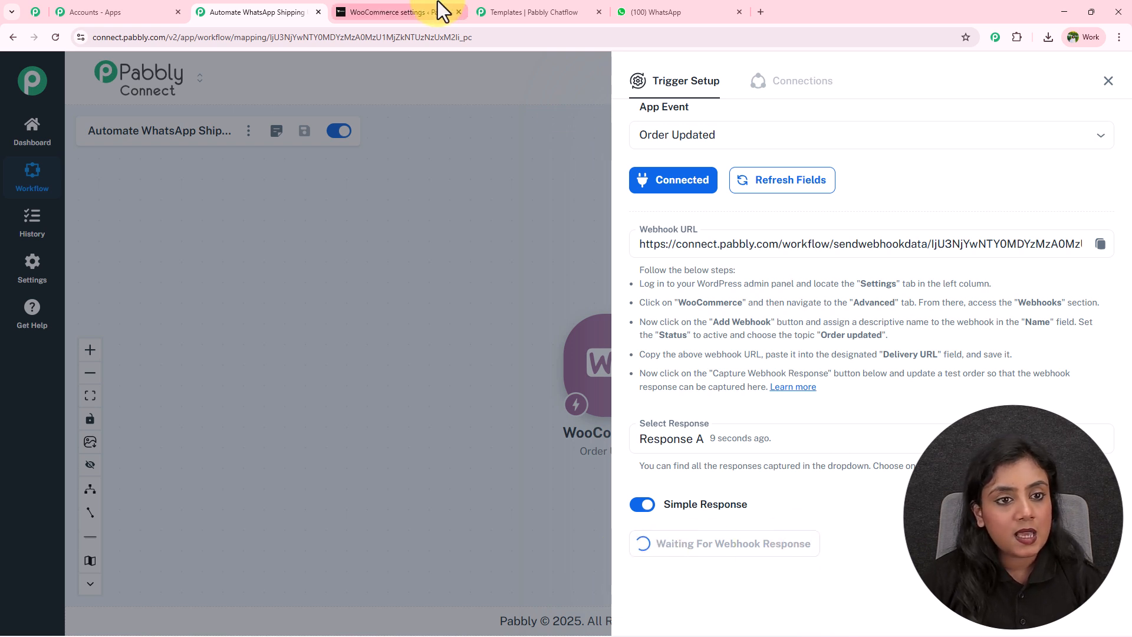
scroll(897, 467, "up", 2)
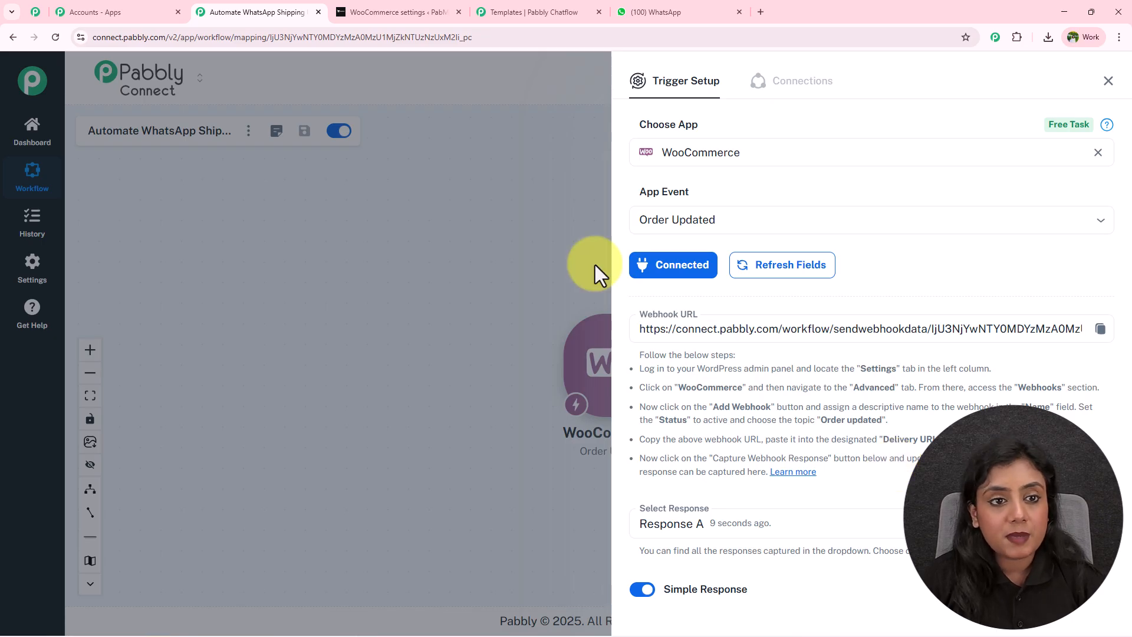
In WooCommerce's order list, open the Oct 16, 2025 processing order totalling ₹500.00
left_click(426, 3)
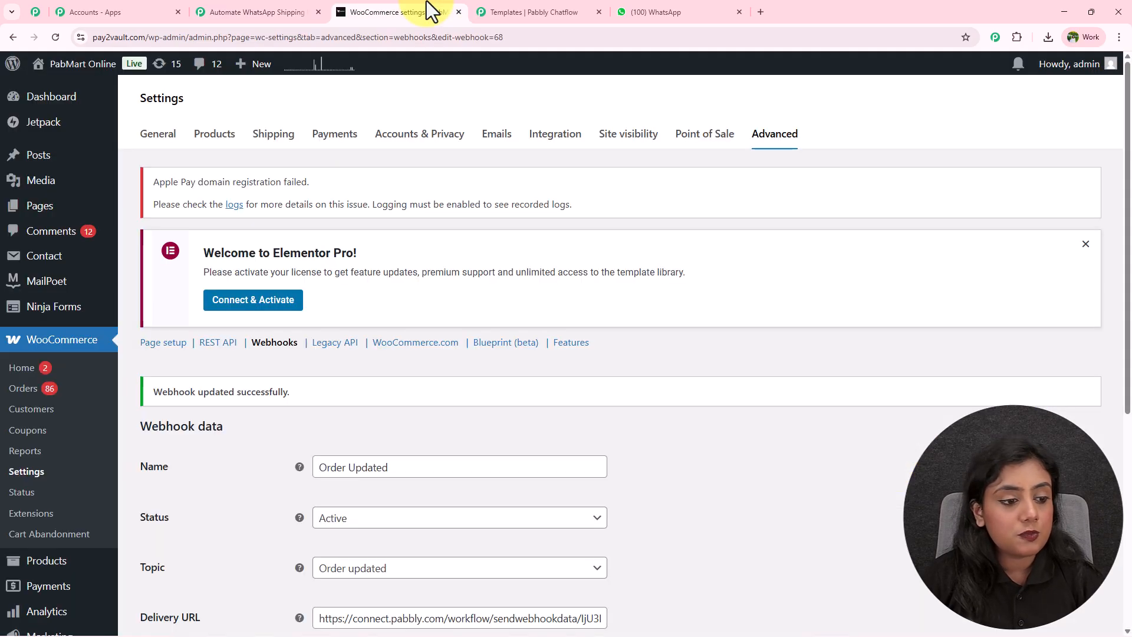
left_click(24, 390)
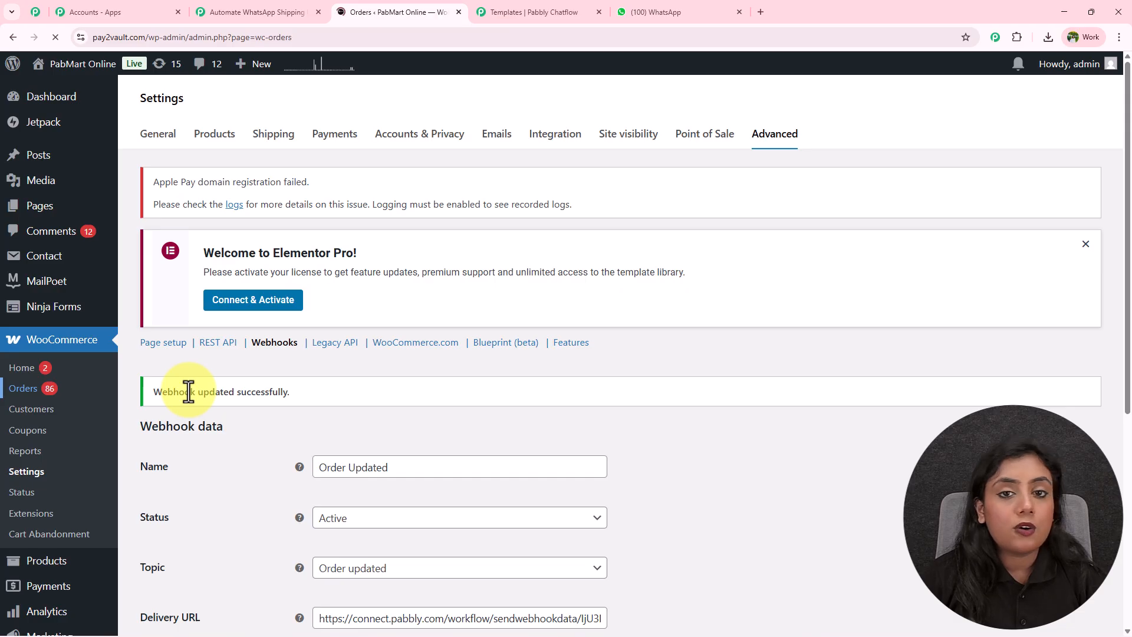
scroll(190, 392, "down", 6)
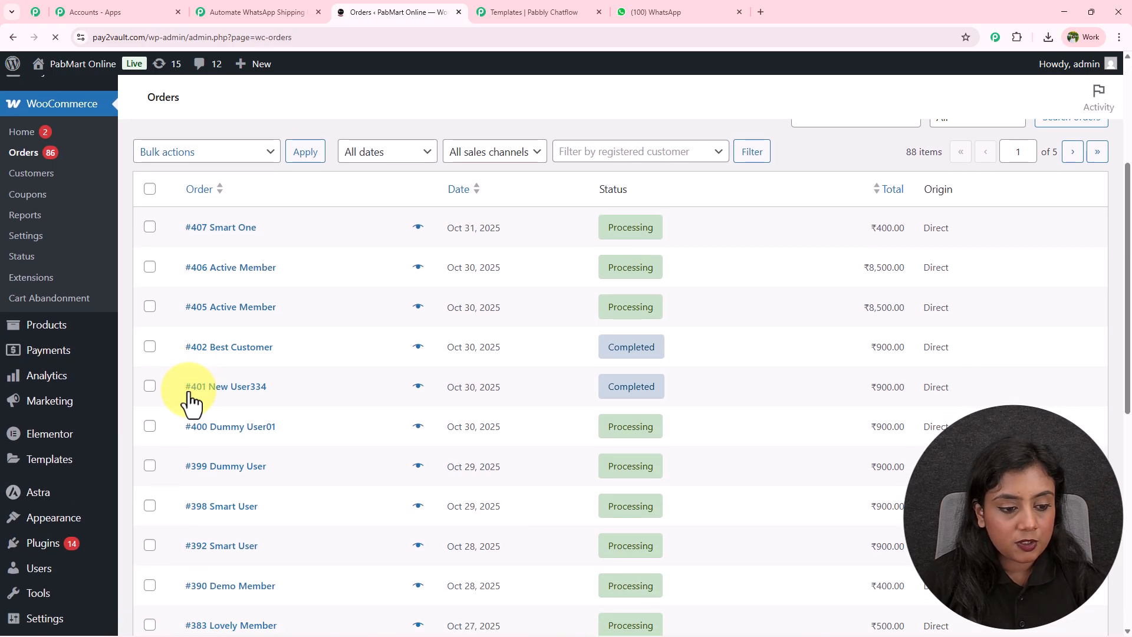
scroll(190, 401, "down", 2)
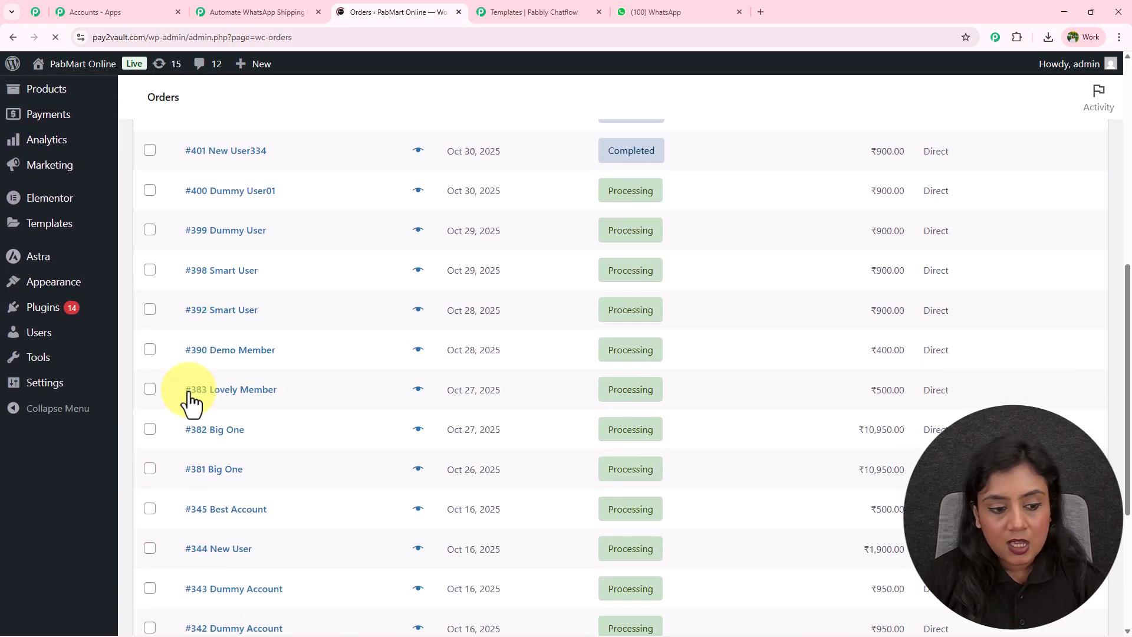
scroll(190, 403, "down", 1)
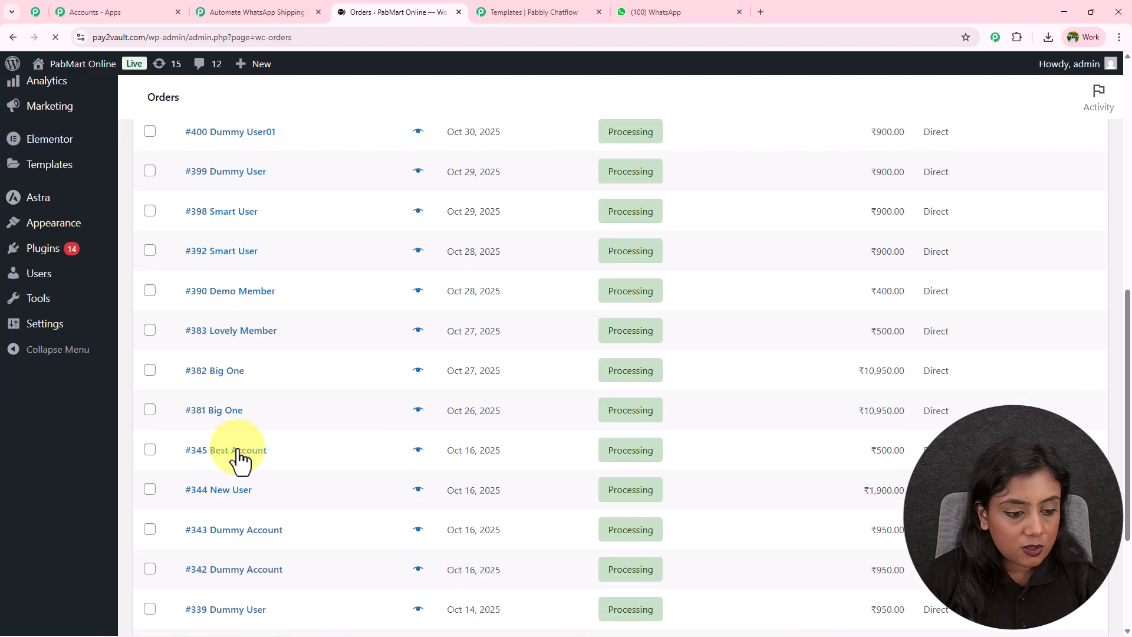
left_click(238, 451)
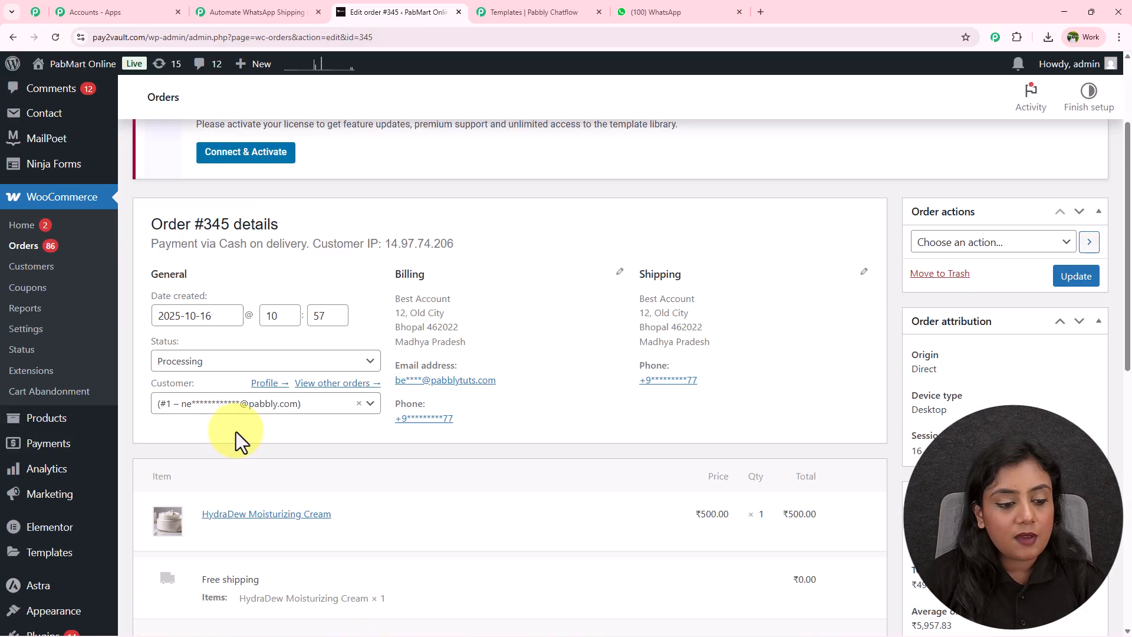
Set the order's status to Completed and update the order
scroll(235, 432, "down", 1)
left_click(203, 325)
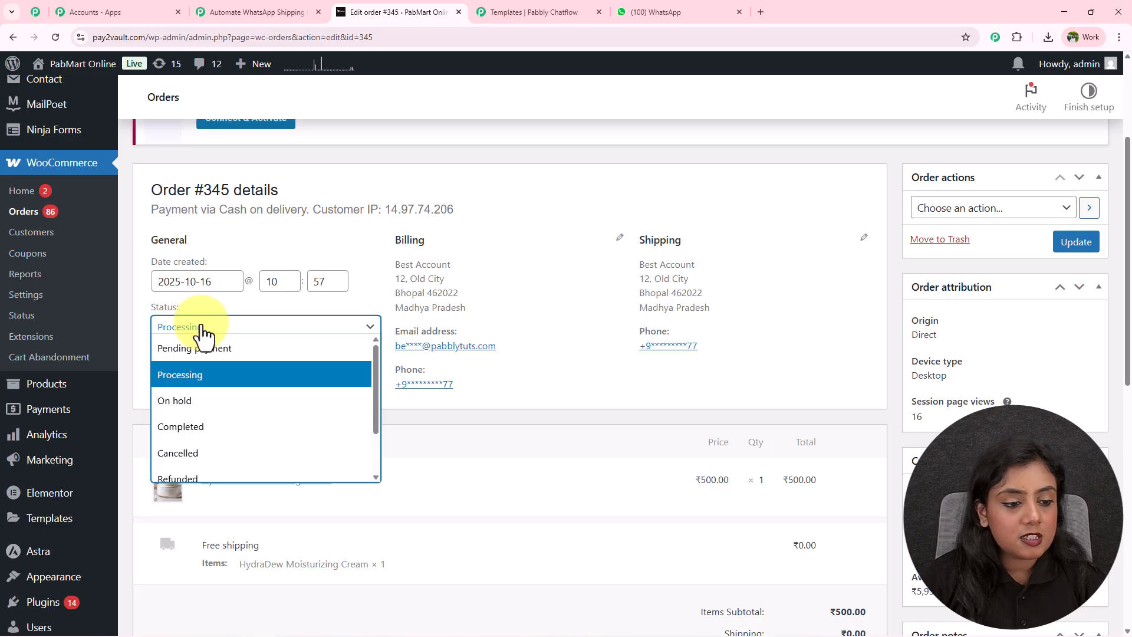
left_click(203, 426)
left_click(1073, 245)
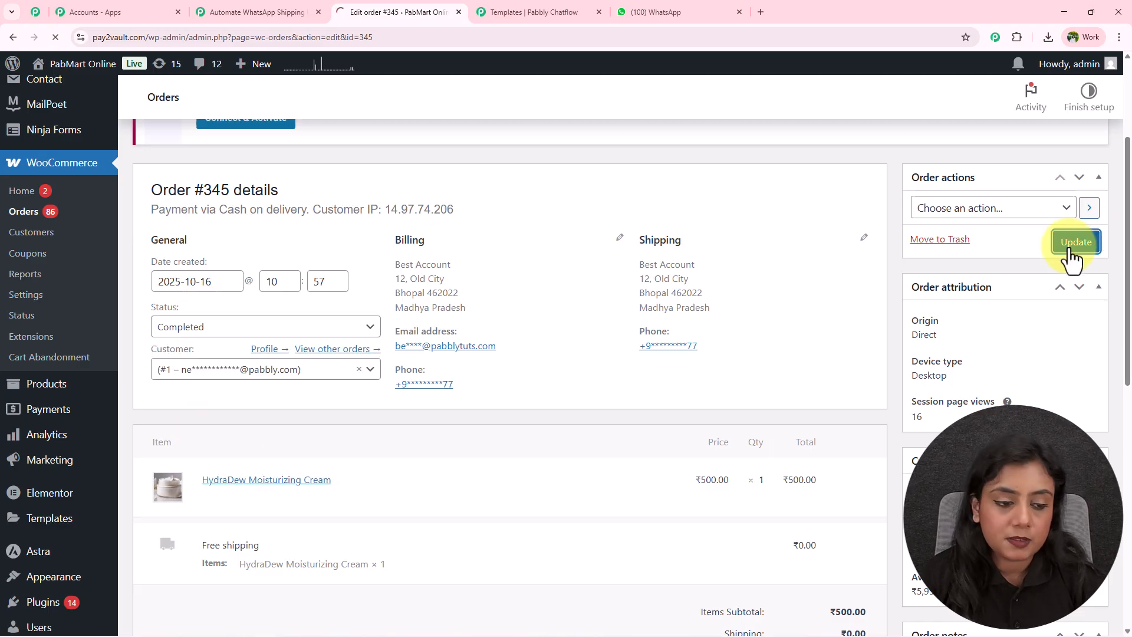
scroll(1071, 252, "down", 1)
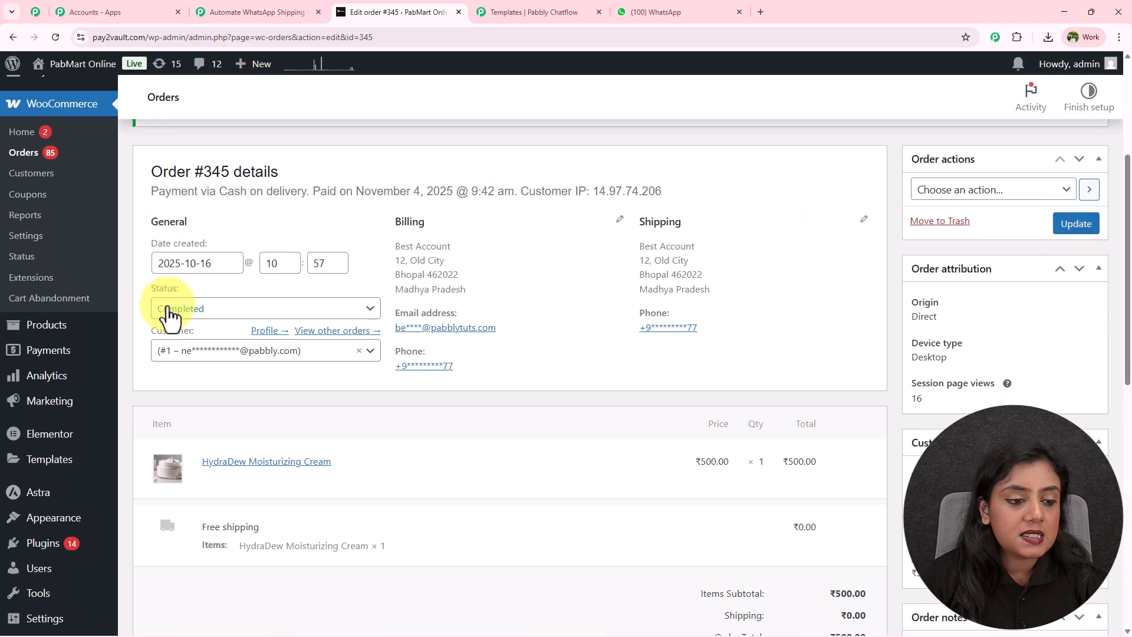
scroll(270, 311, "up", 4)
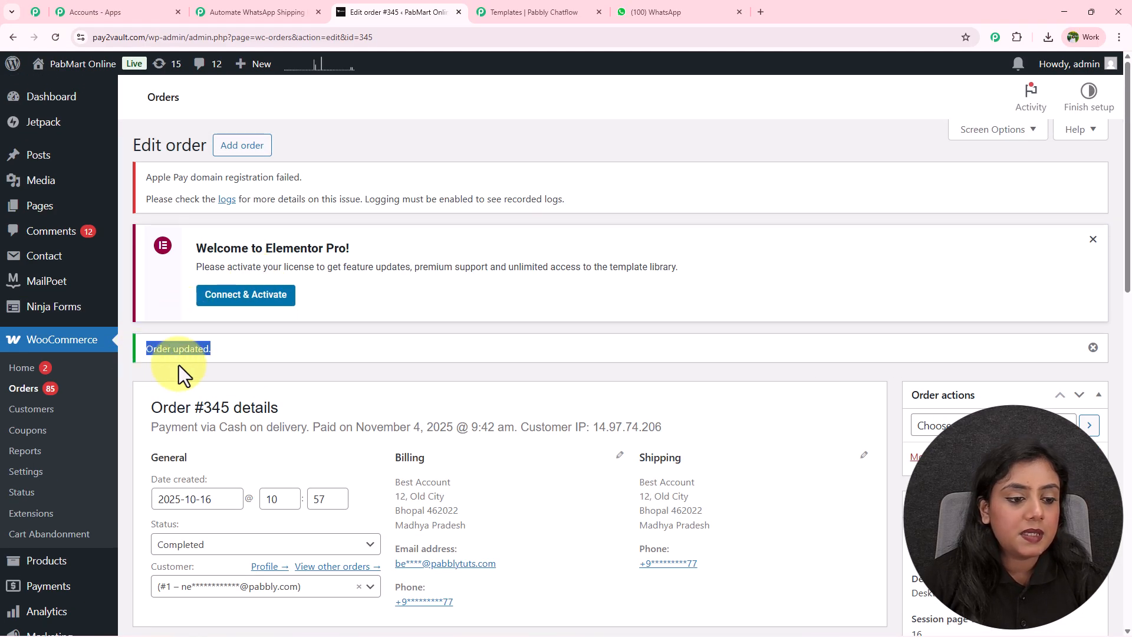
Return to the Pabbly Connect workflow and check the order status in the newly captured webhook response
left_click(237, 11)
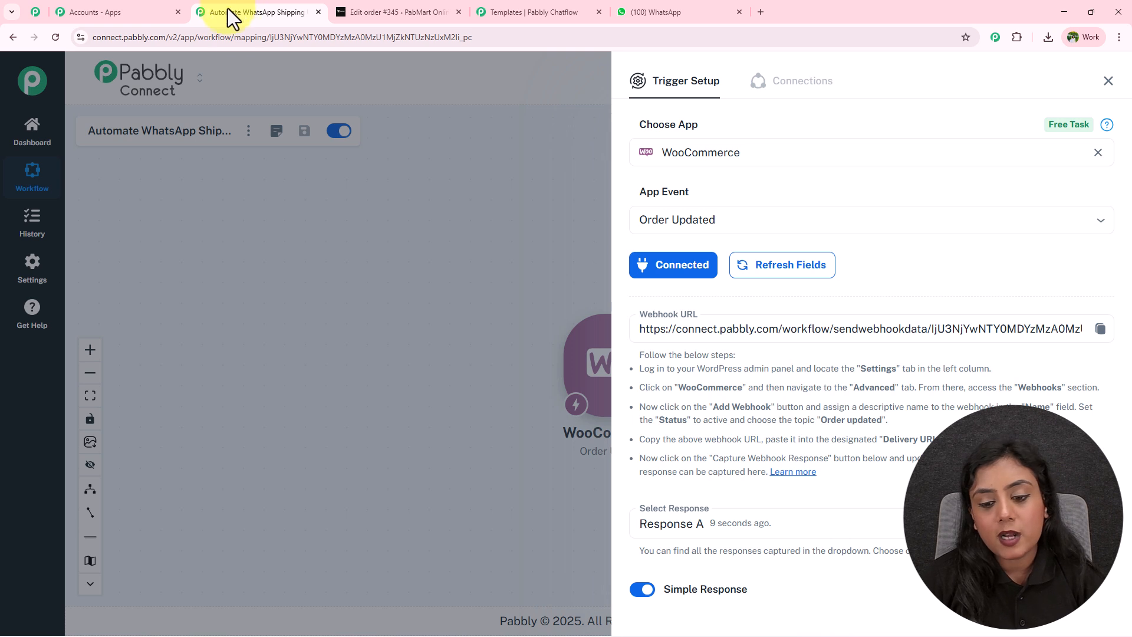
scroll(837, 401, "down", 1)
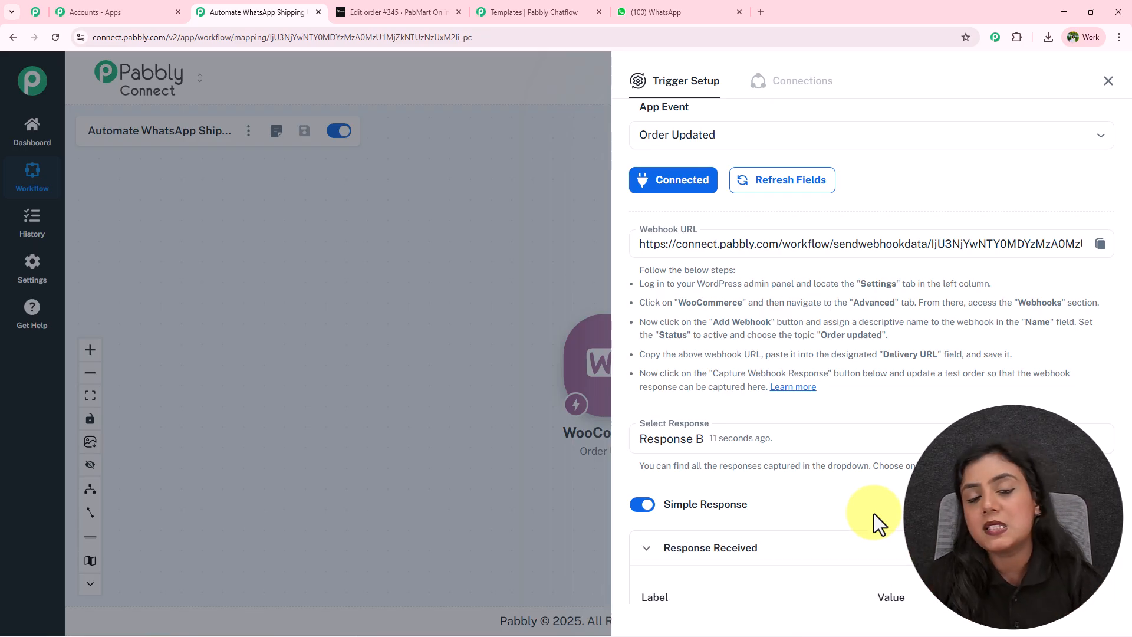
scroll(874, 514, "down", 10)
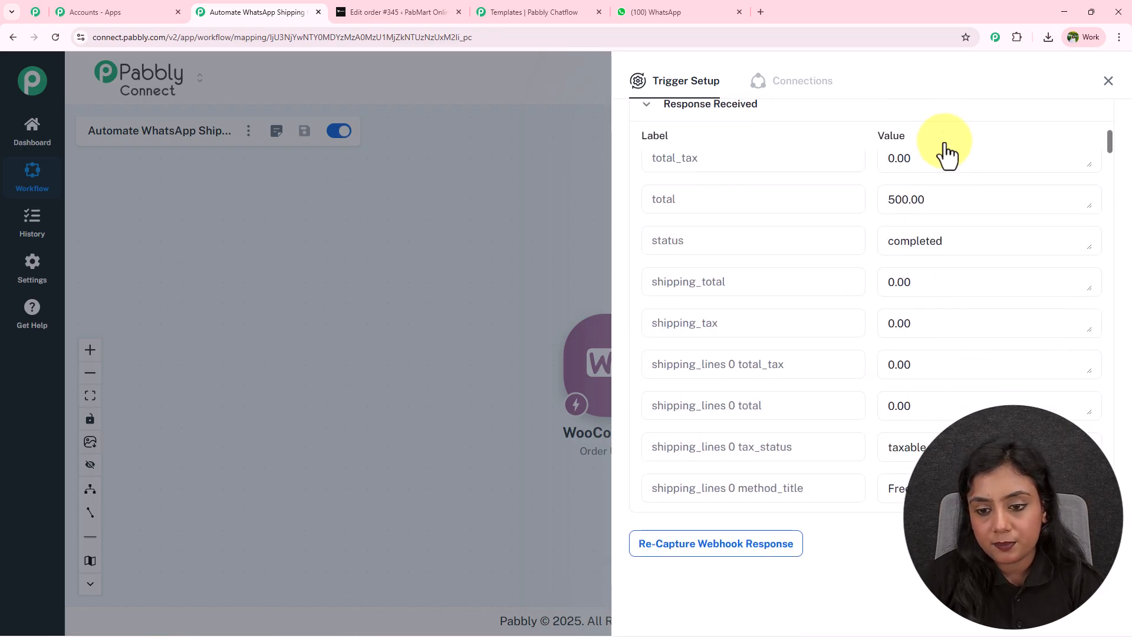
left_click_drag(682, 242, 611, 240)
left_click_drag(968, 245, 806, 245)
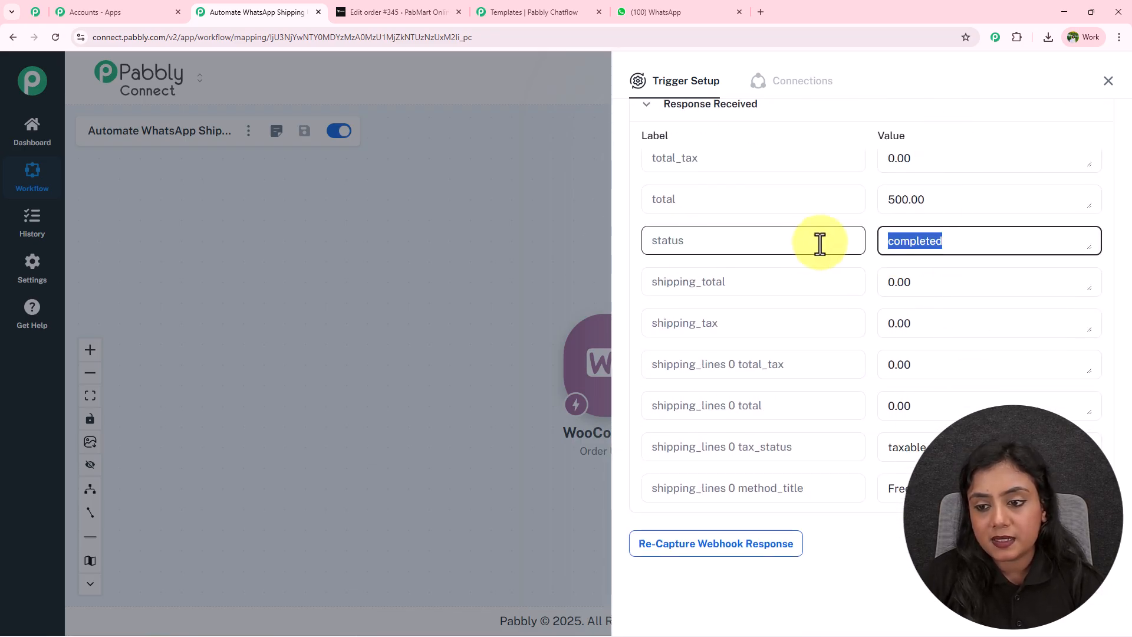
Review the shipping method, product, postcode, phone, name and address fields in the captured webhook response
scroll(986, 250, "down", 5)
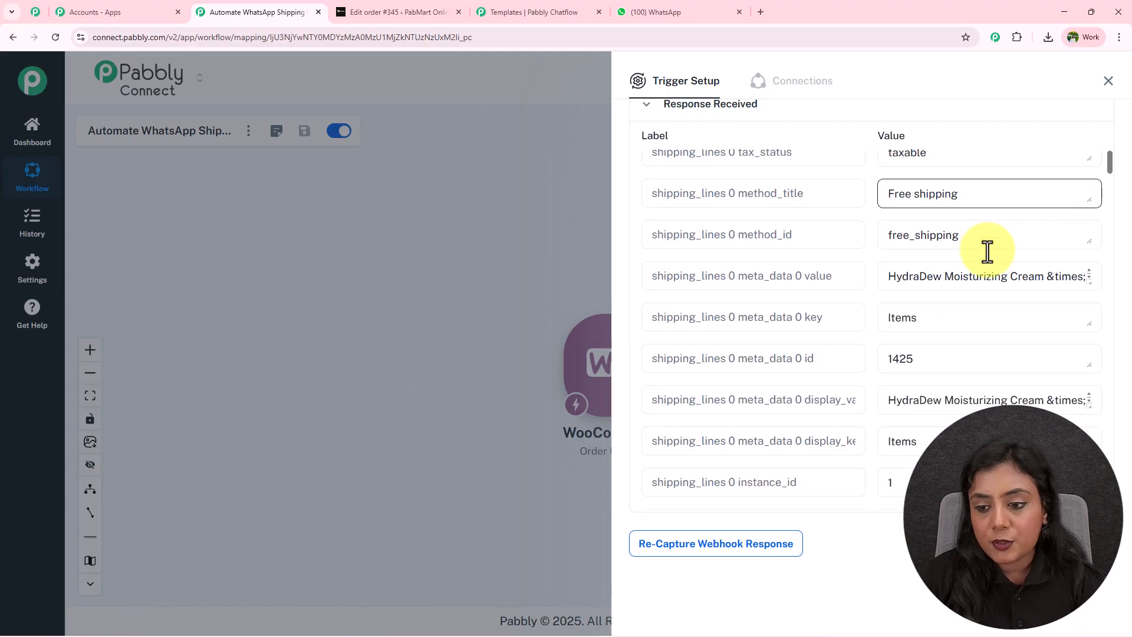
left_click_drag(887, 399, 1036, 386)
left_click(1044, 385)
scroll(1045, 392, "down", 1)
scroll(1045, 391, "down", 5)
left_click_drag(958, 308, 863, 310)
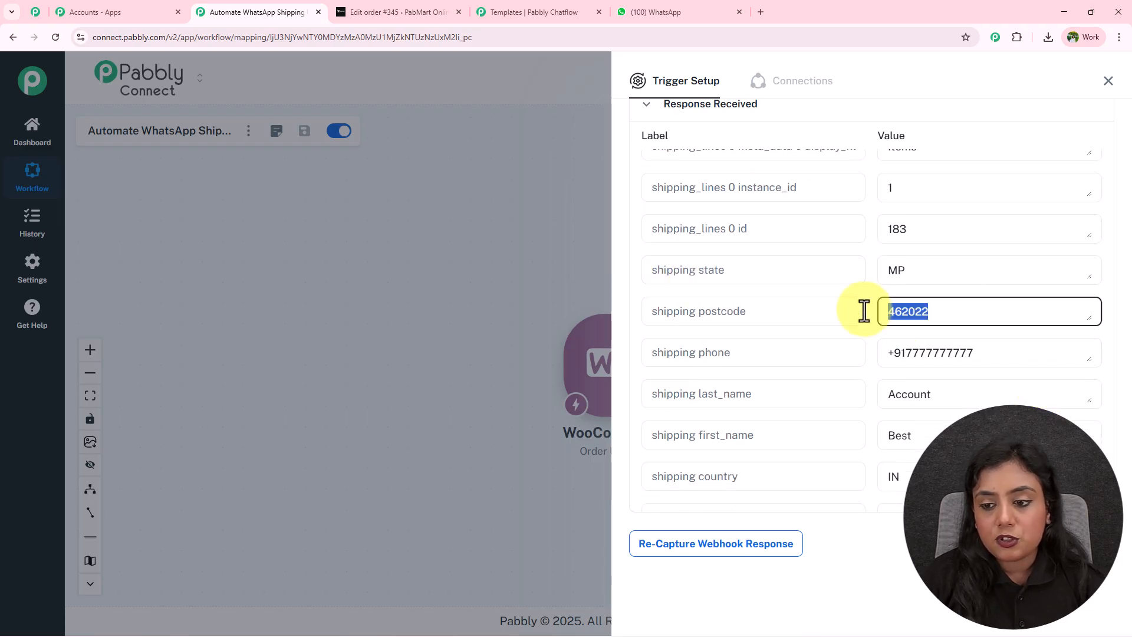
left_click_drag(936, 267, 841, 260)
left_click_drag(1004, 350, 844, 353)
scroll(869, 359, "down", 2)
left_click_drag(930, 313, 882, 282)
left_click_drag(900, 355, 846, 352)
scroll(847, 351, "down", 3)
left_click_drag(960, 266, 832, 267)
left_click_drag(966, 344, 829, 337)
Review the remaining order and metadata fields in the captured response, and close the WooCommerce trigger setup
scroll(831, 337, "down", 2)
scroll(836, 342, "down", 2)
left_click_drag(1029, 228, 809, 230)
scroll(811, 230, "down", 2)
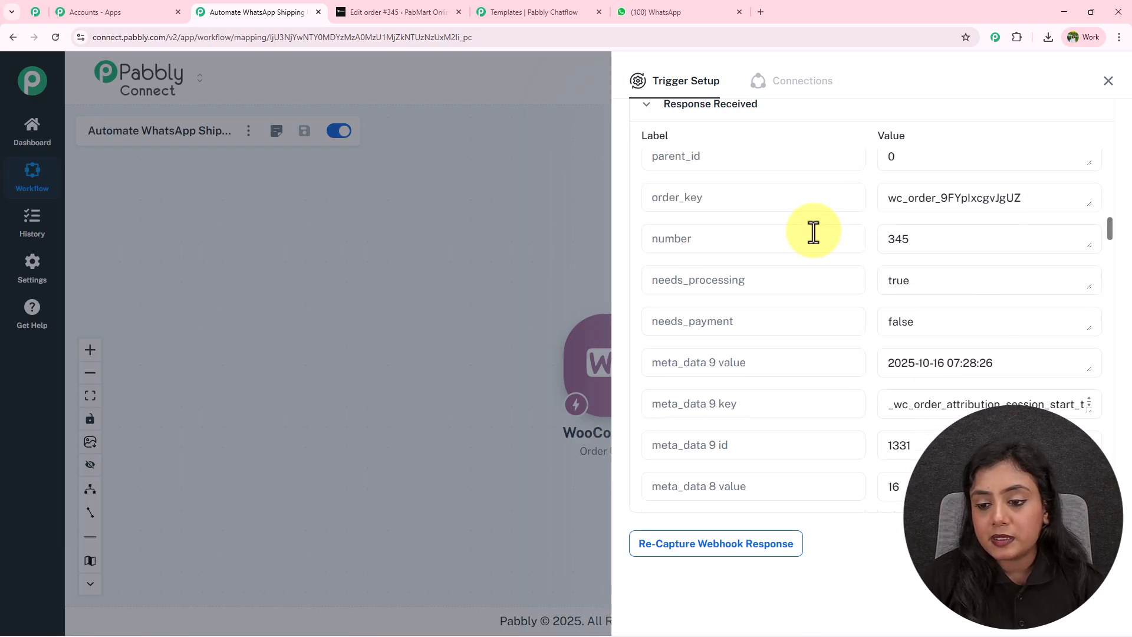
left_click_drag(1031, 183, 838, 186)
scroll(820, 283, "down", 3)
scroll(814, 288, "down", 9)
scroll(815, 287, "down", 10)
scroll(815, 290, "down", 12)
scroll(812, 304, "down", 5)
left_click(1109, 81)
left_click(1114, 82)
left_click_drag(662, 374, 328, 371)
scroll(329, 372, "up", 3)
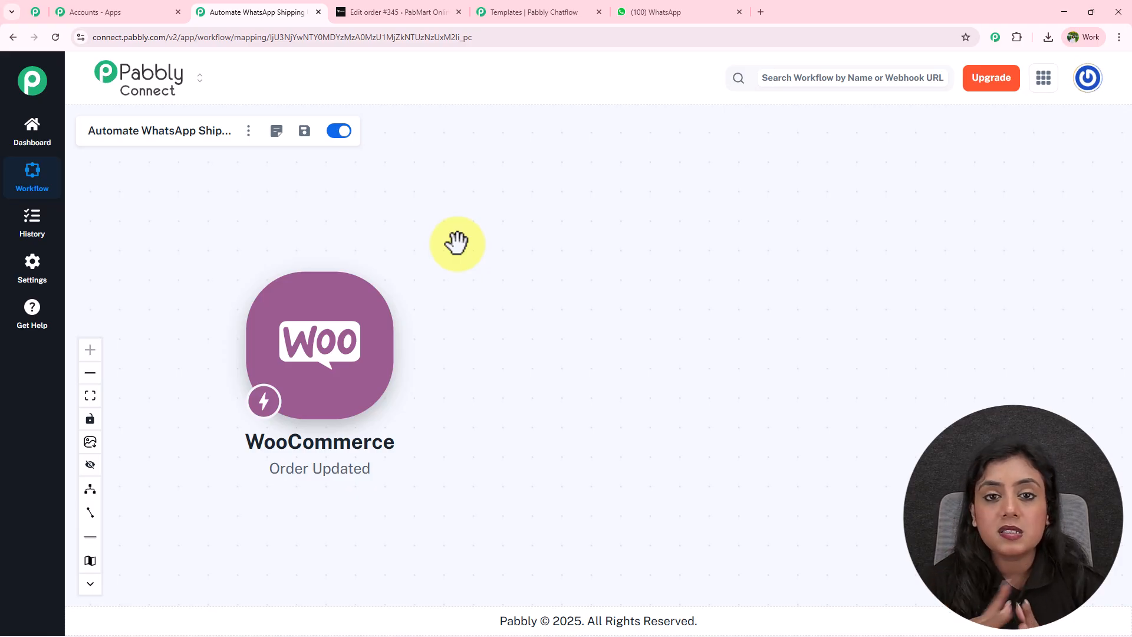
Switch to the WooCommerce order page and look through the available order status options
left_click(419, 11)
scroll(279, 437, "down", 5)
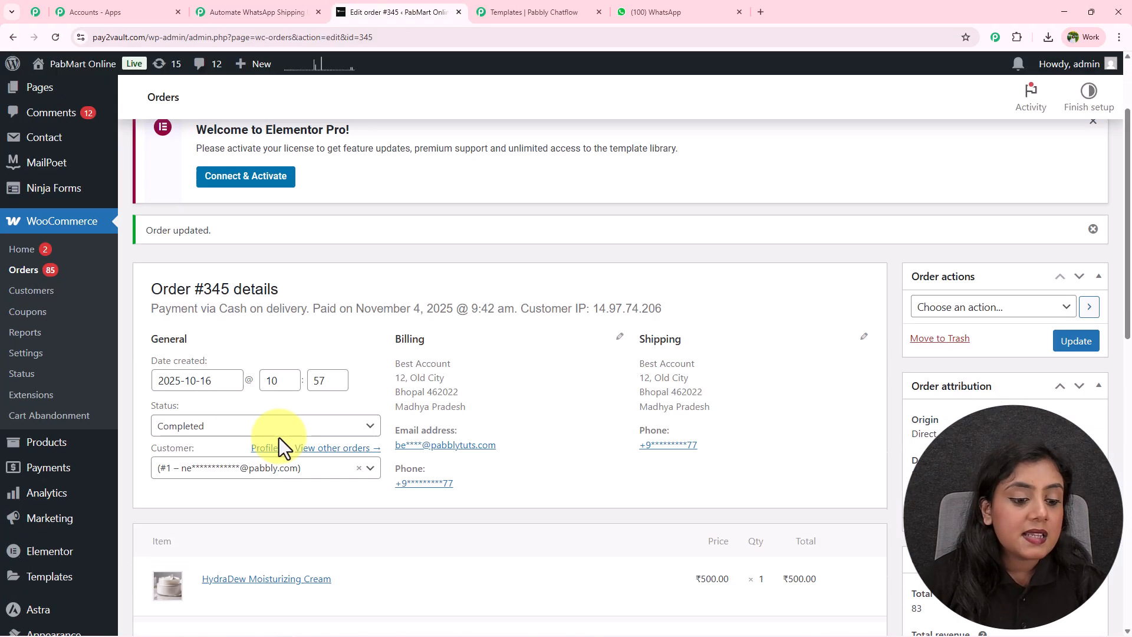
left_click(308, 310)
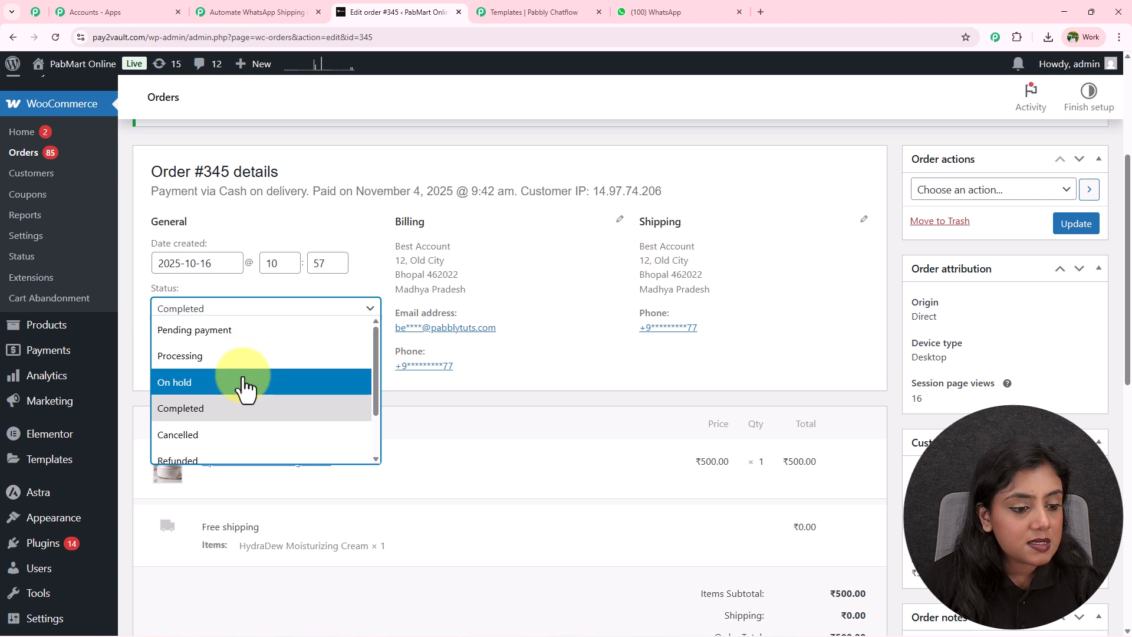
scroll(245, 384, "down", 1)
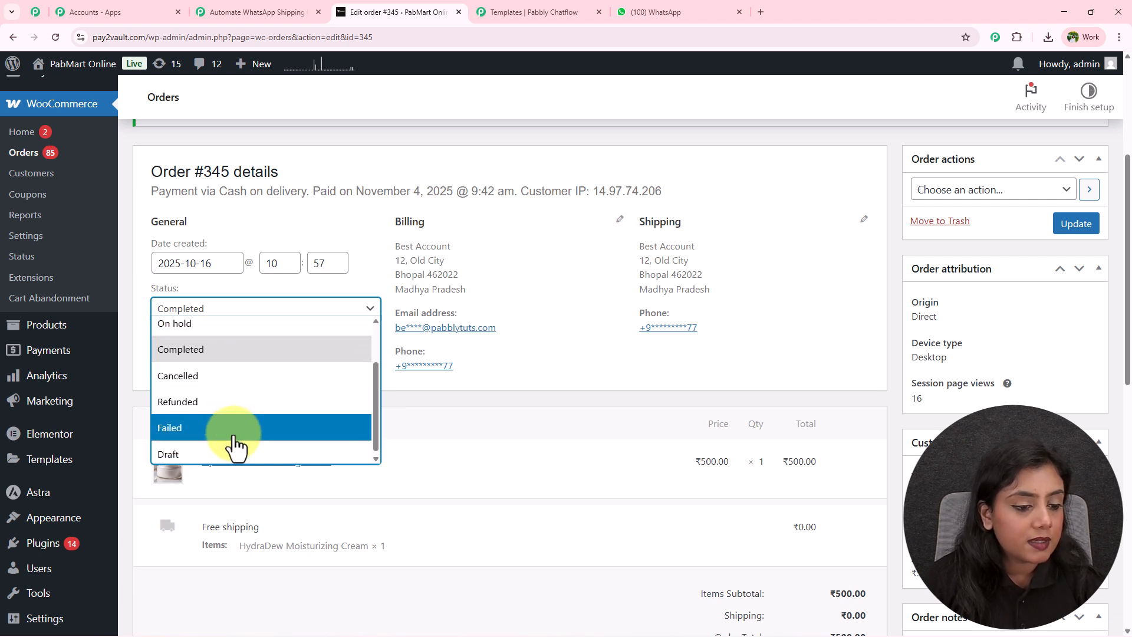
left_click(470, 405)
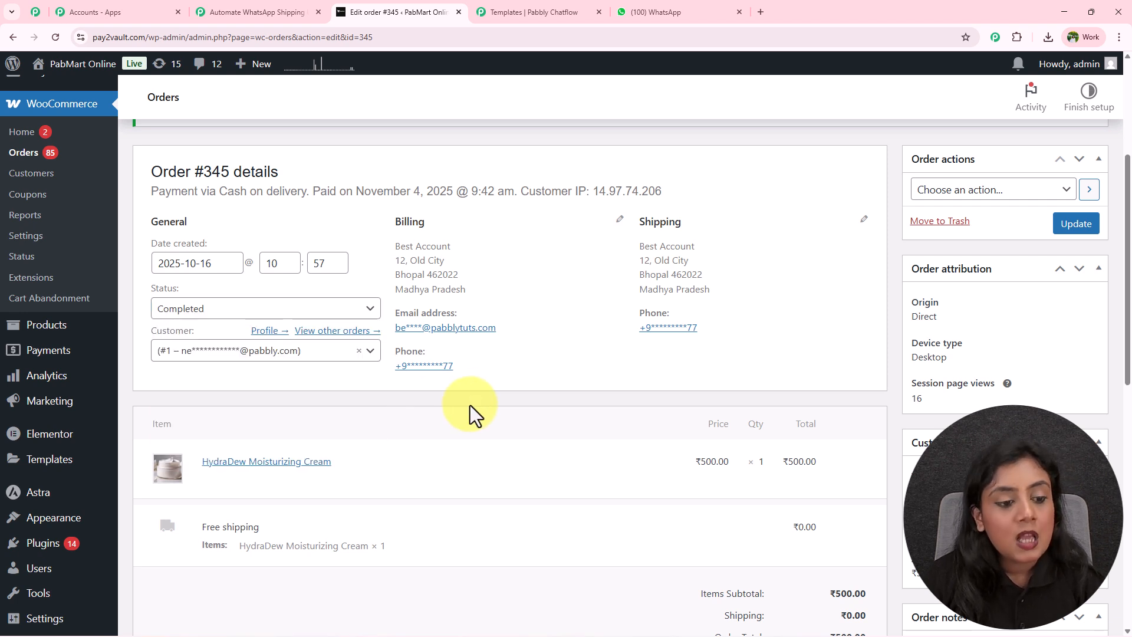
left_click(207, 309)
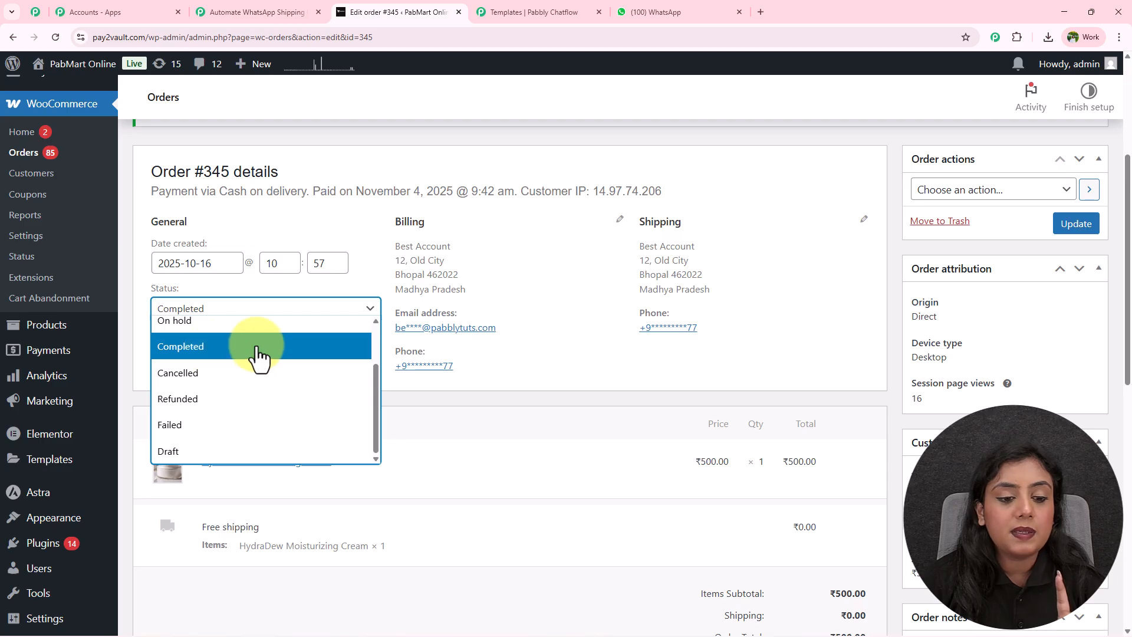
left_click(474, 407)
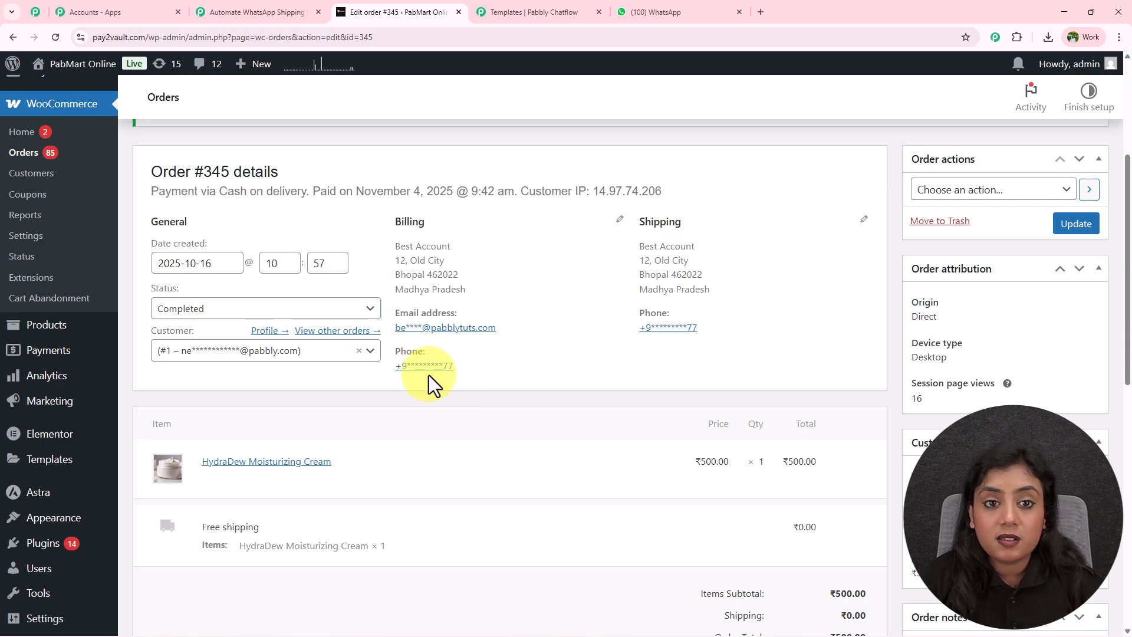
Return to the Pabbly Connect workflow and connect a Filter (Pabbly) action with the Filter Values event after the WooCommerce trigger
left_click(217, 4)
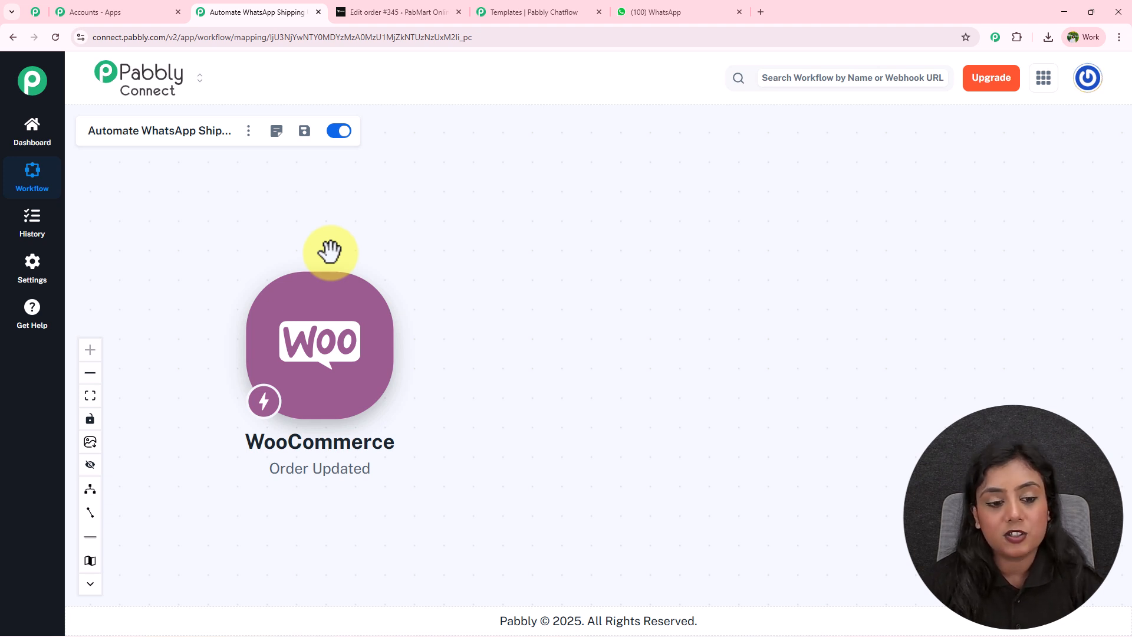
left_click(411, 357)
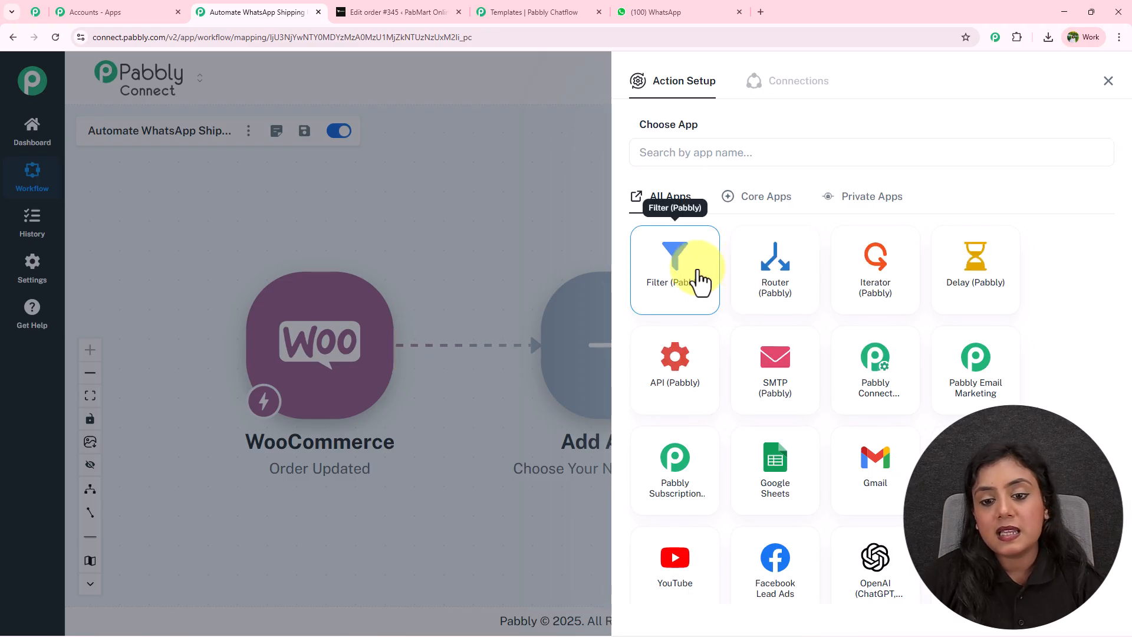
left_click(700, 281)
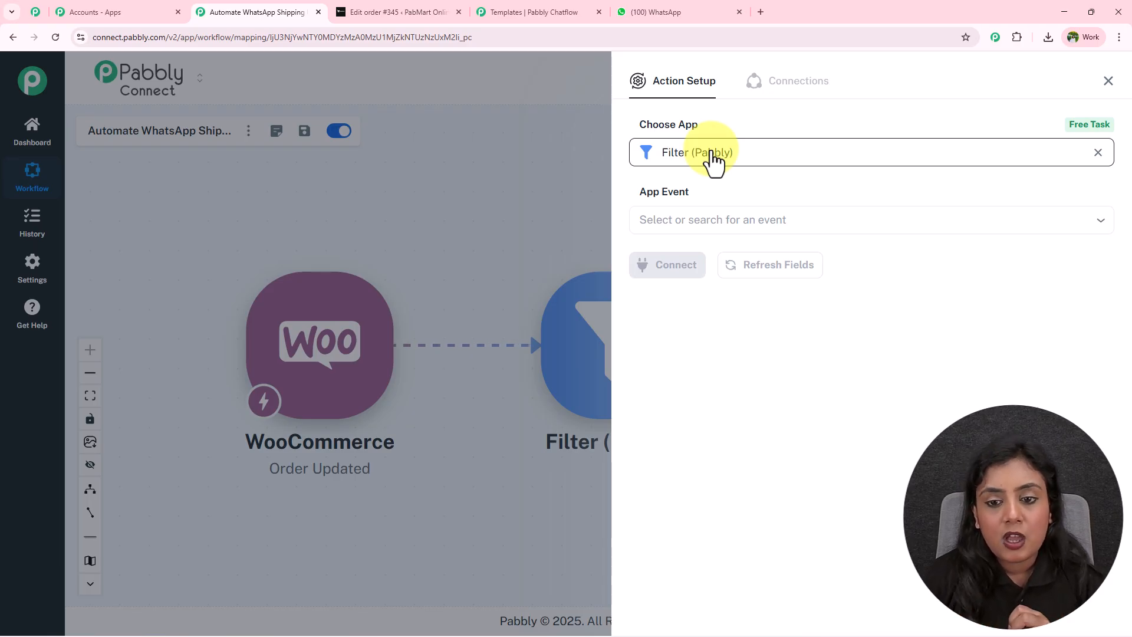
left_click(706, 220)
left_click(710, 253)
left_click(687, 271)
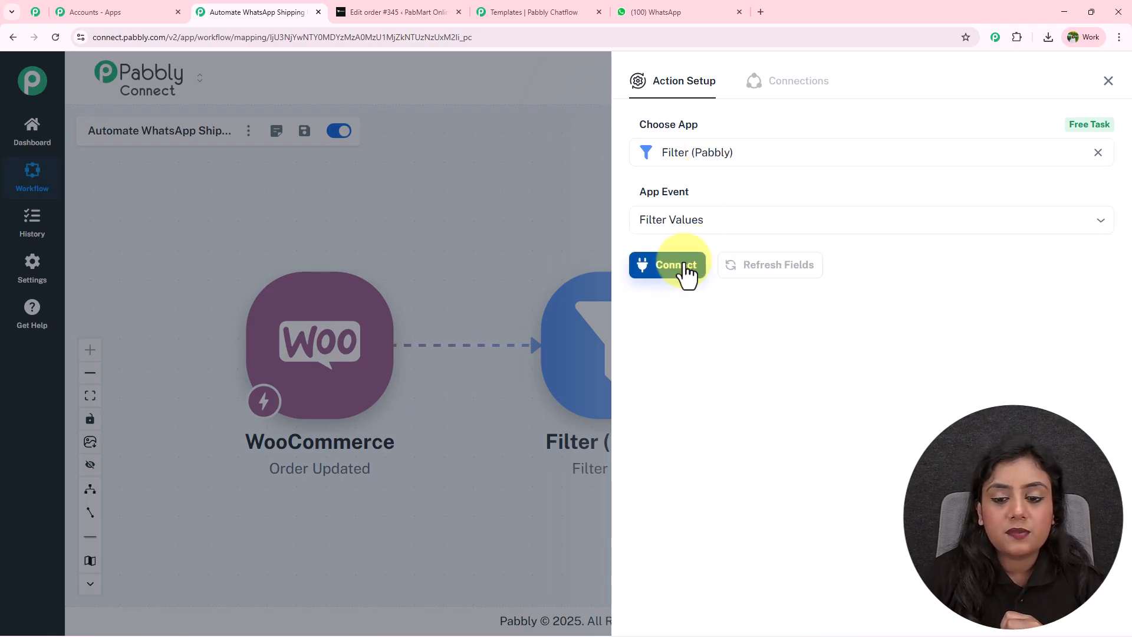
Set the filter condition so the WooCommerce order status is Equal to "completed"
left_click(695, 334)
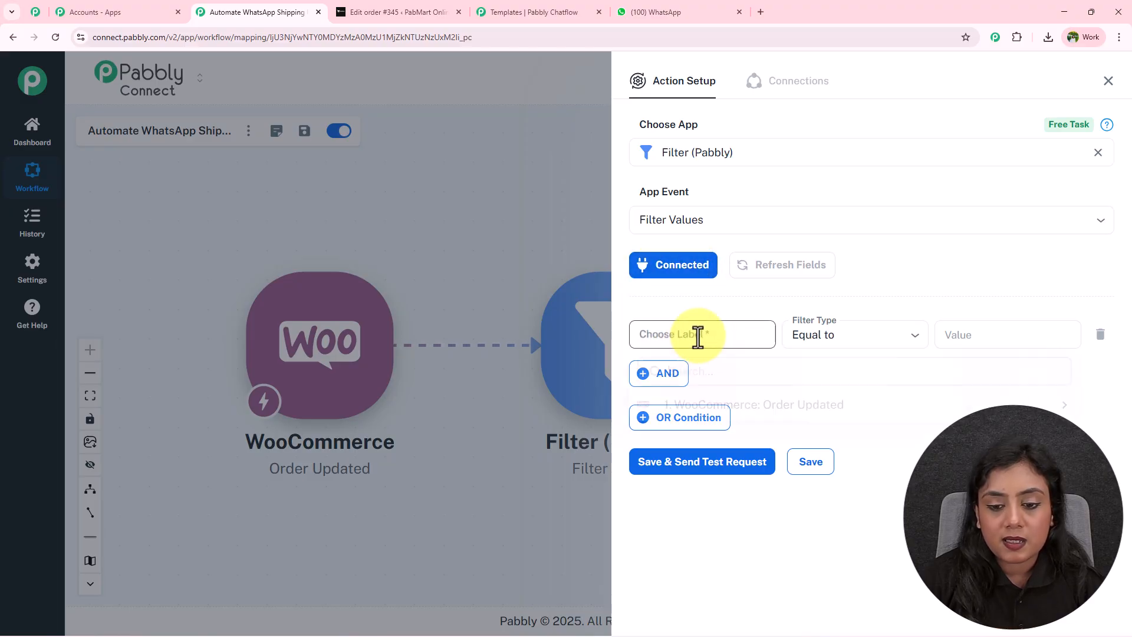
left_click(738, 405)
scroll(791, 489, "down", 3)
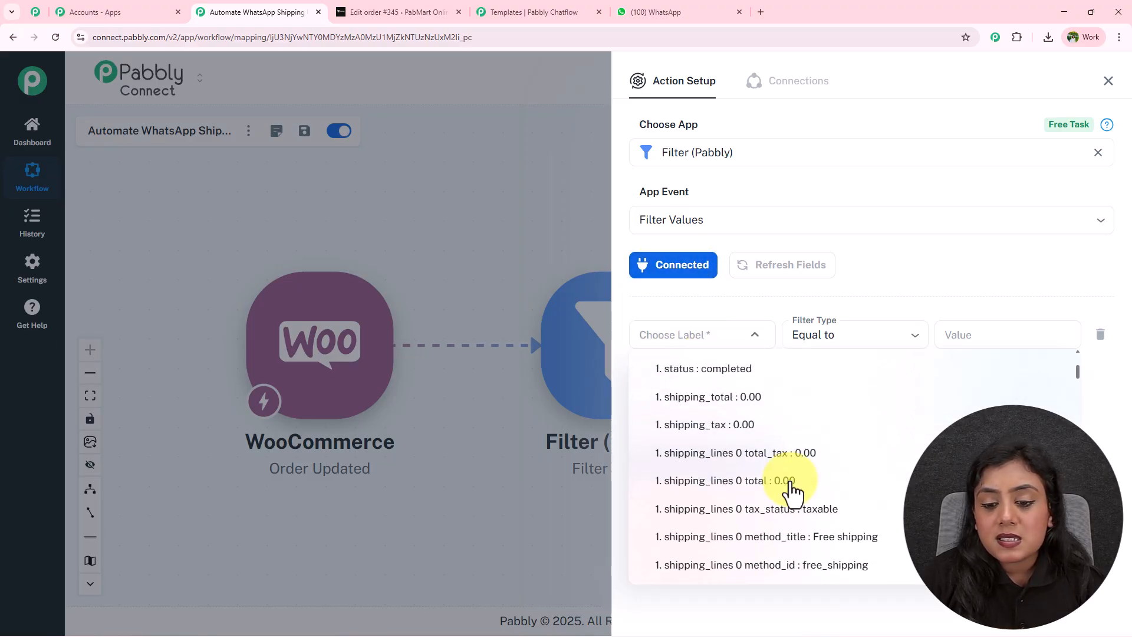
scroll(748, 451, "up", 1)
left_click(746, 434)
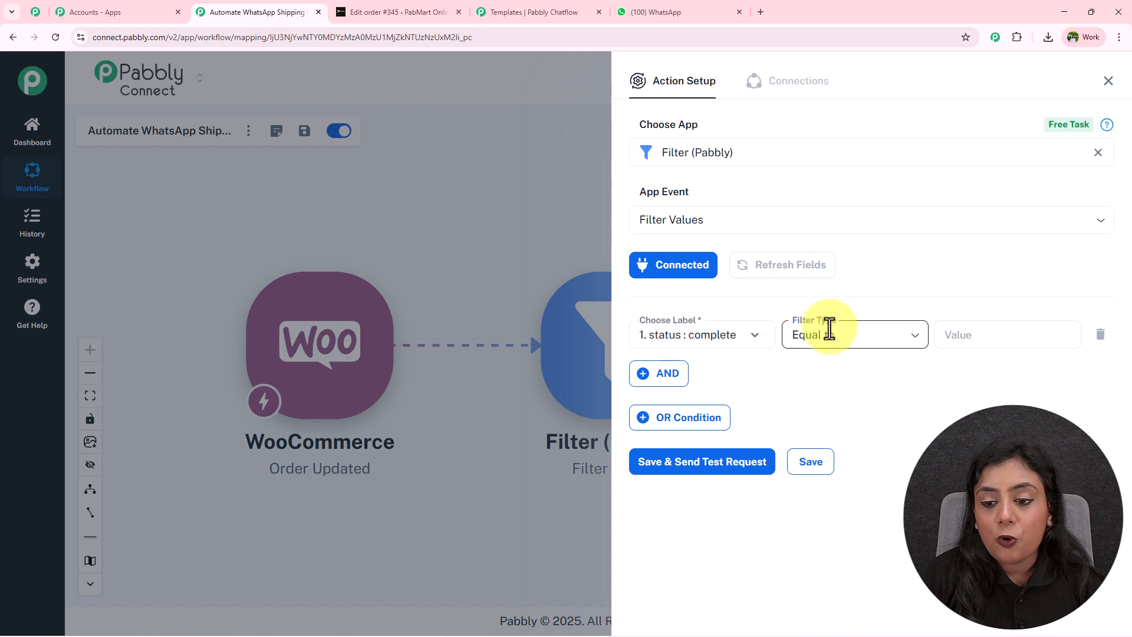
left_click(1020, 330)
type("completes")
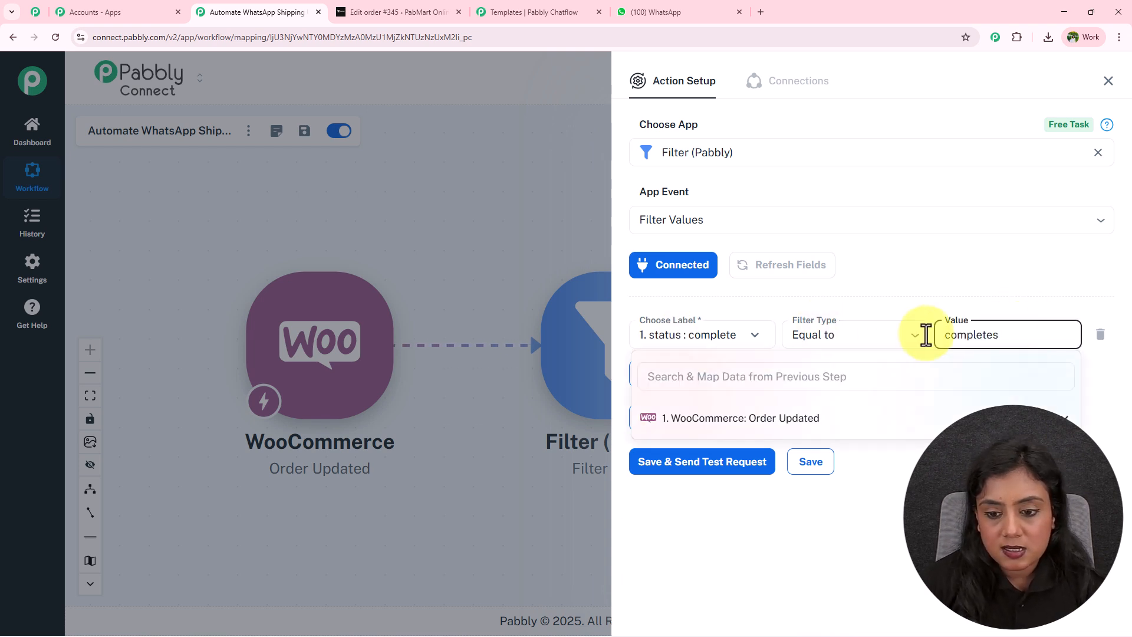
key("BackSpace")
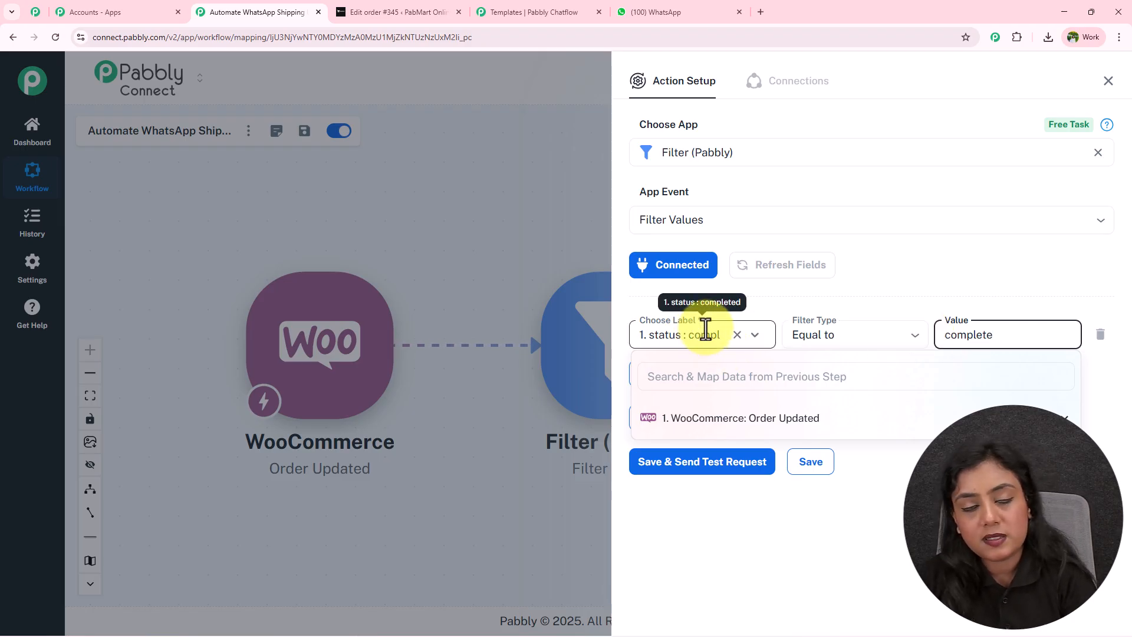
left_click(996, 300)
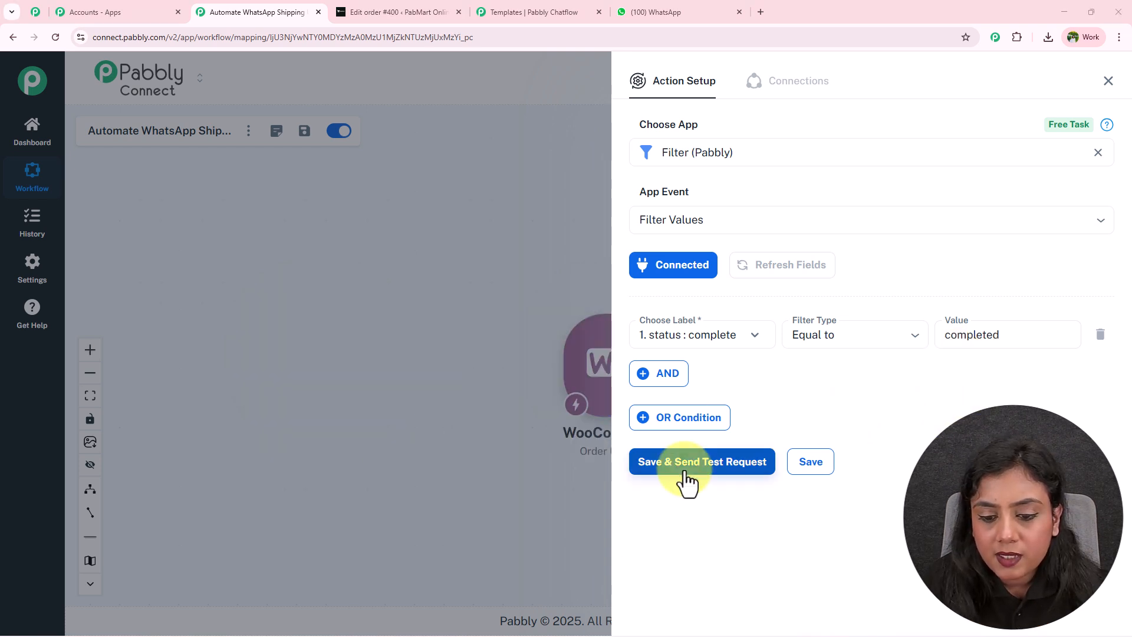
Save the filter with a test request, check the status and message in the response, and close the filter setup
left_click(684, 476)
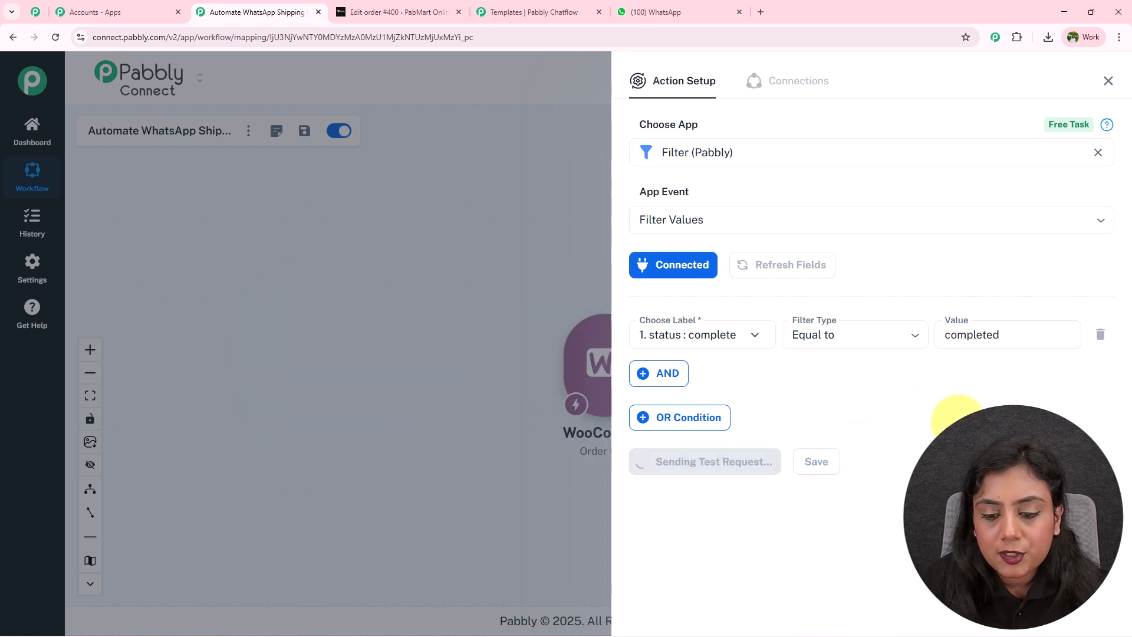
scroll(959, 395, "down", 2)
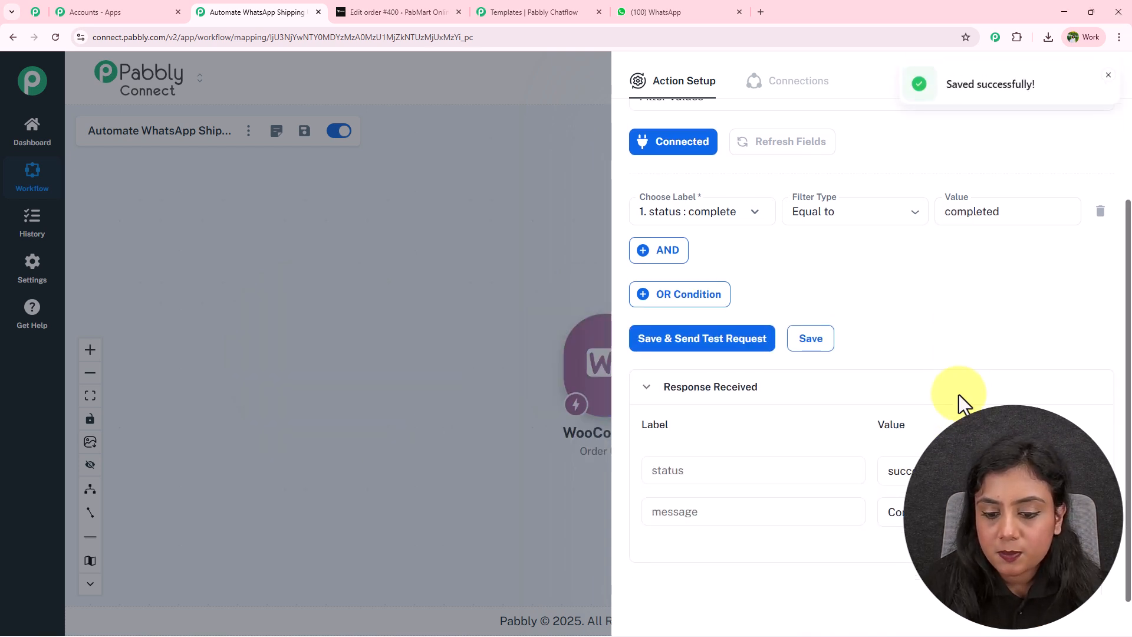
left_click_drag(946, 471, 844, 468)
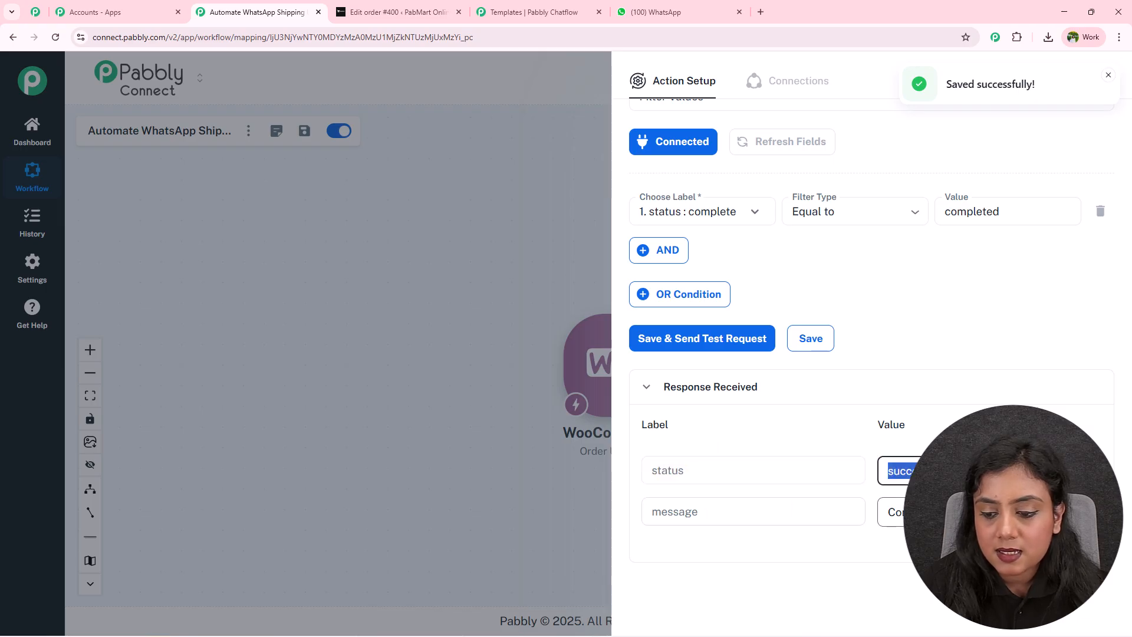
left_click(882, 516)
left_click(949, 306)
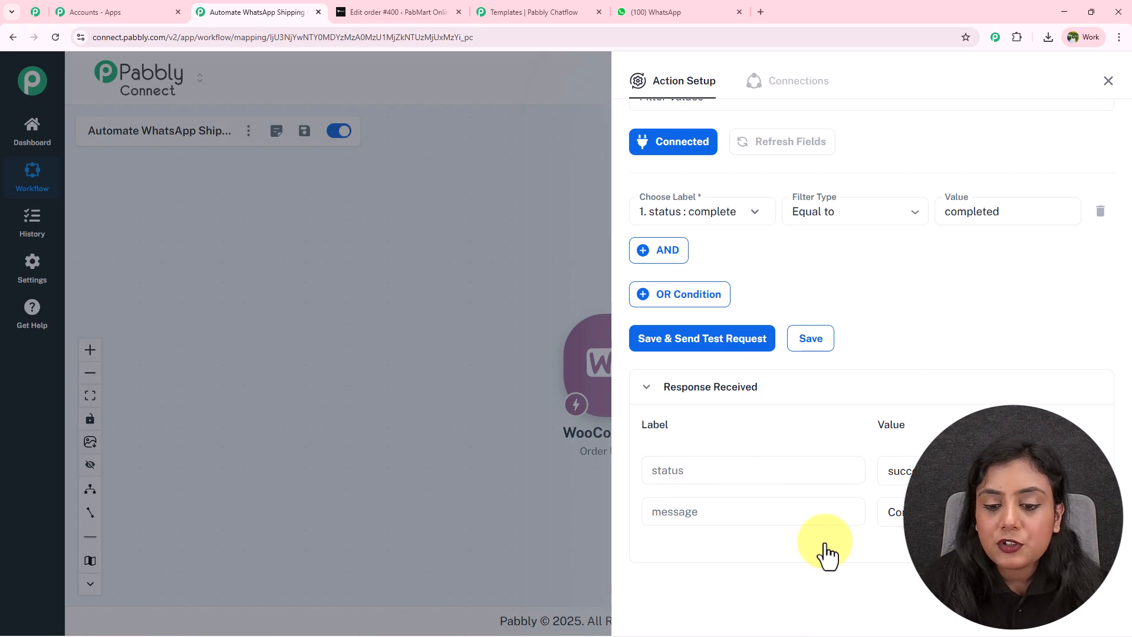
left_click(1108, 81)
left_click_drag(770, 245, 489, 242)
left_click_drag(658, 259, 423, 209)
scroll(481, 253, "up", 3)
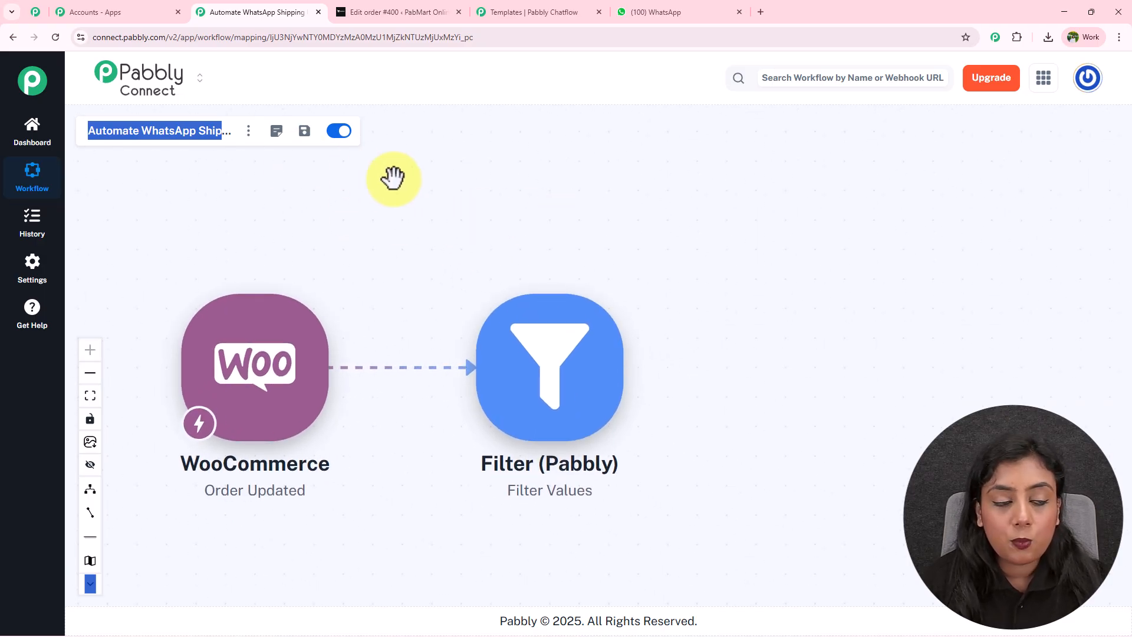
left_click(192, 144)
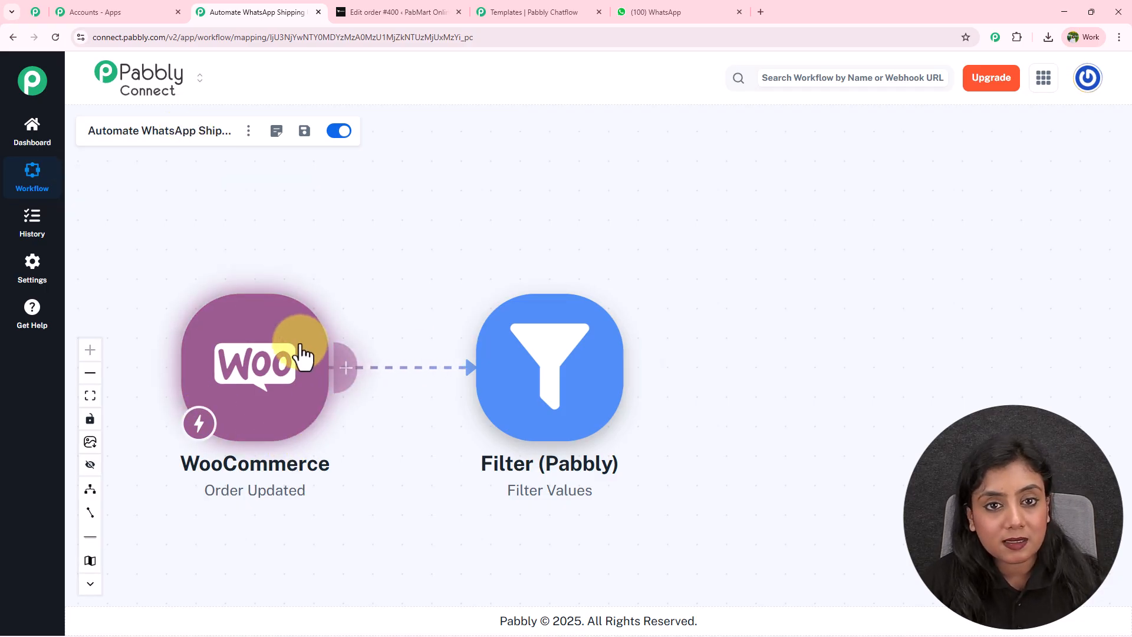
Switch to Pabbly Chatflow and review the order_update template's message and its four variables
left_click(493, 12)
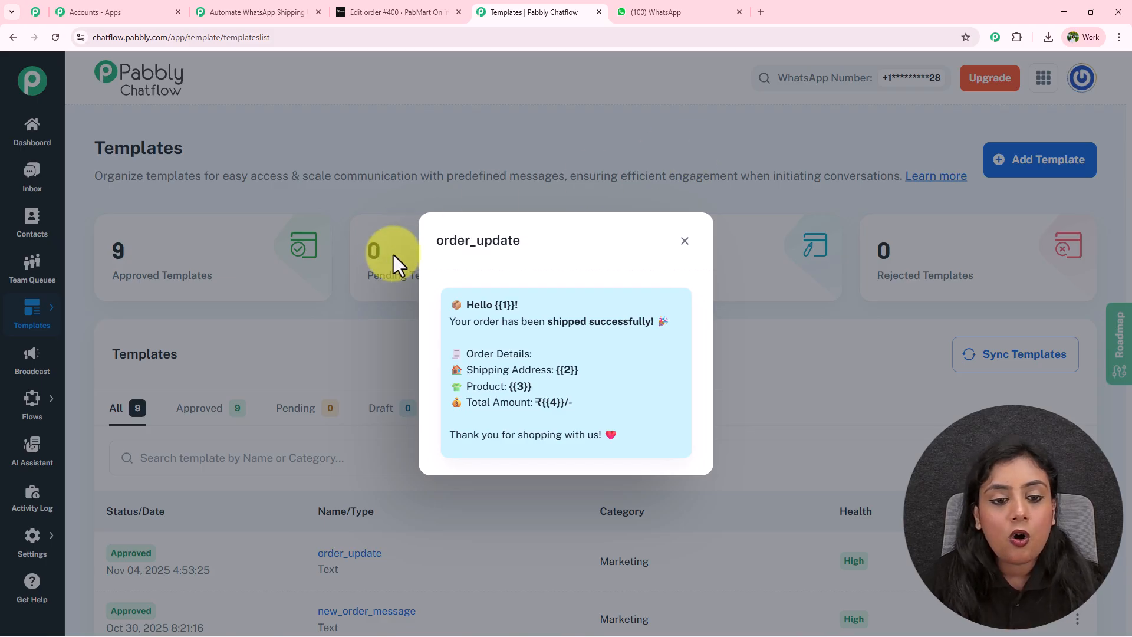
left_click_drag(453, 306, 645, 442)
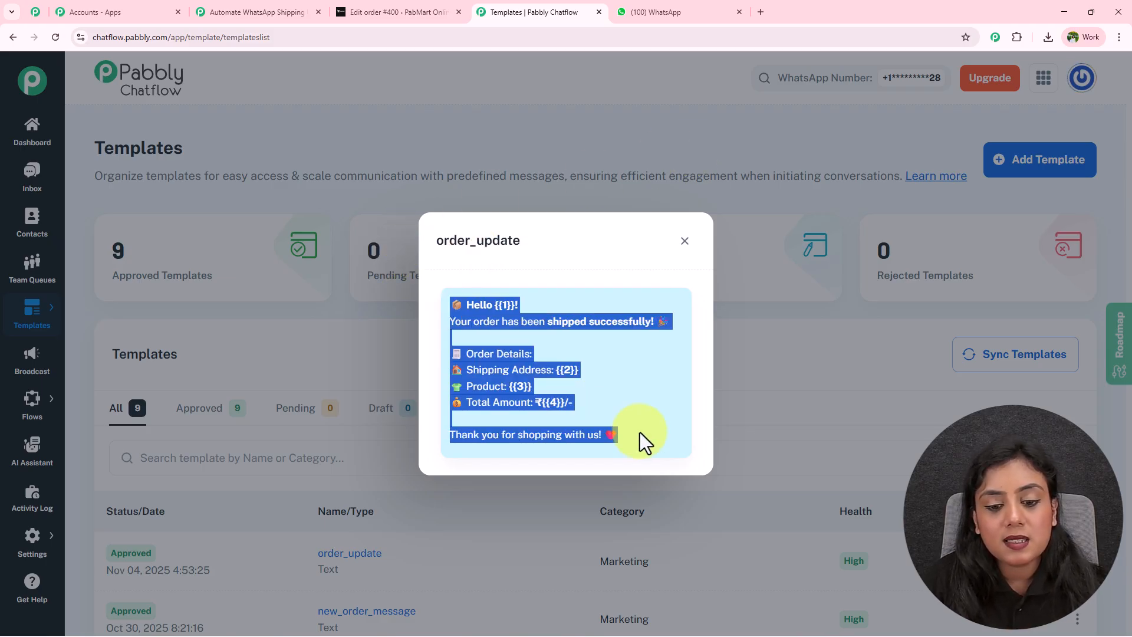
left_click(645, 414)
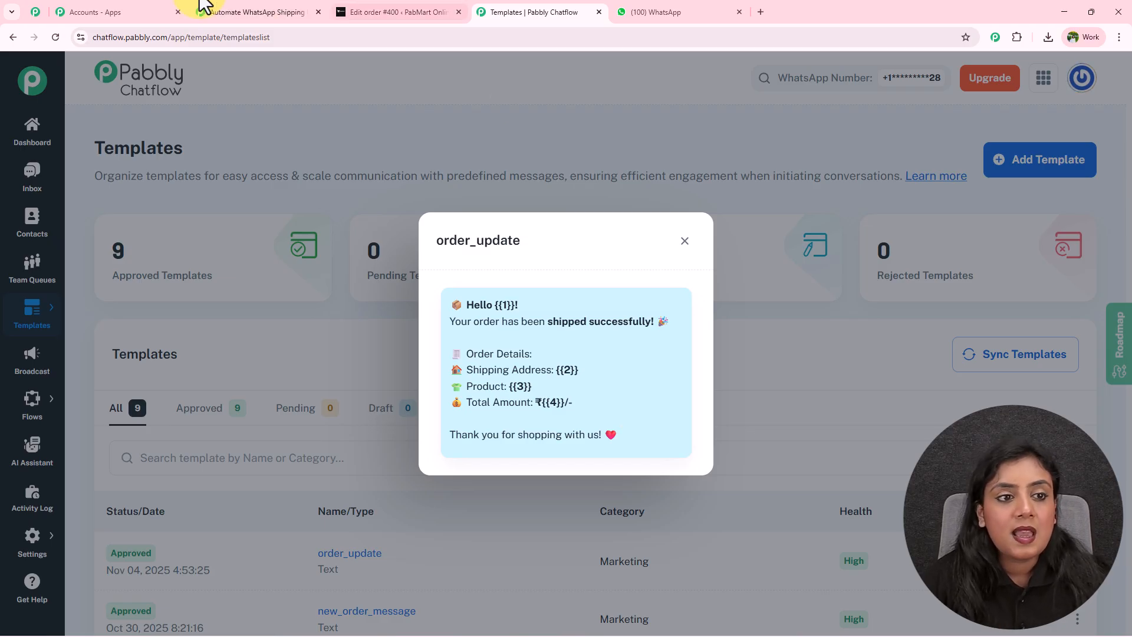
Return to the Pabbly Connect workflow and add a Pabbly Chatflow action with the Send Template Message event after the filter
left_click(271, 10)
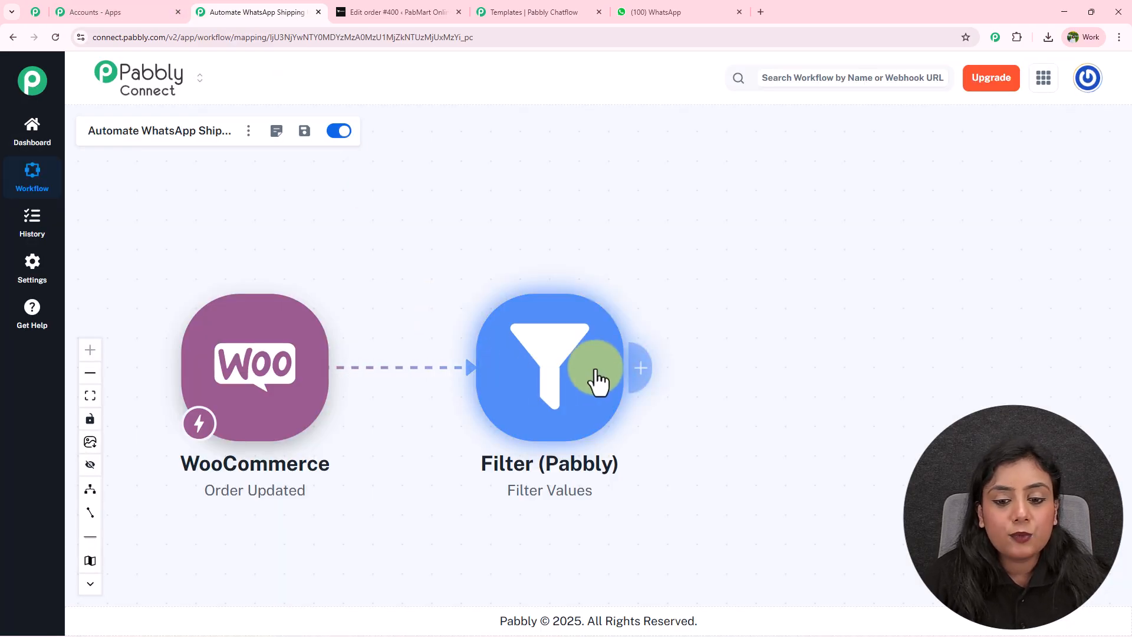
left_click(636, 376)
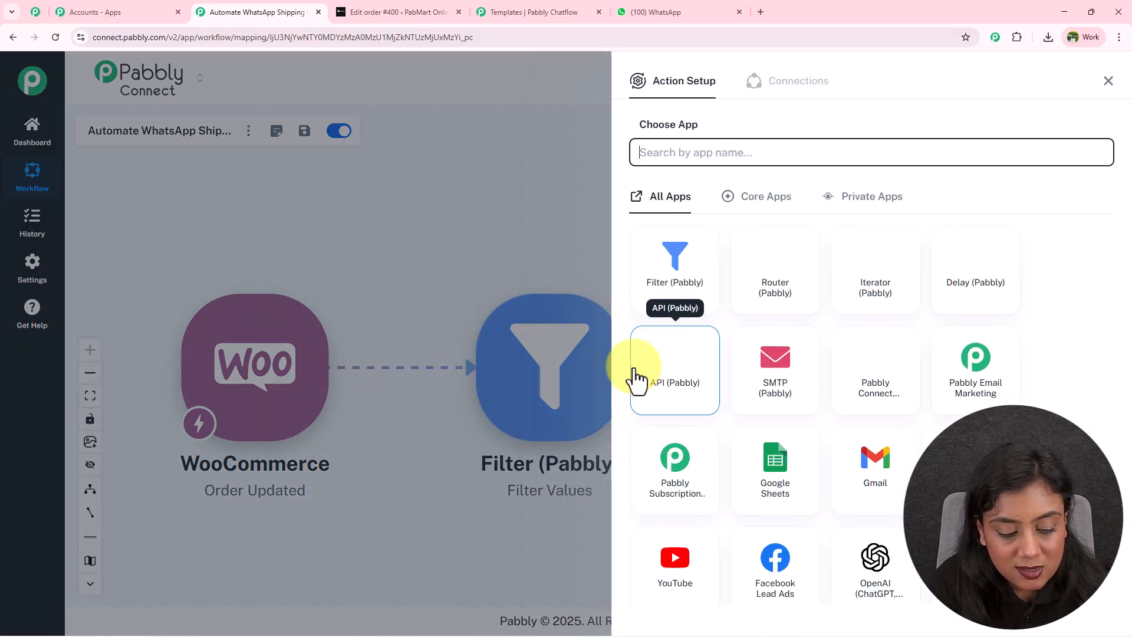
type("pabbly cha")
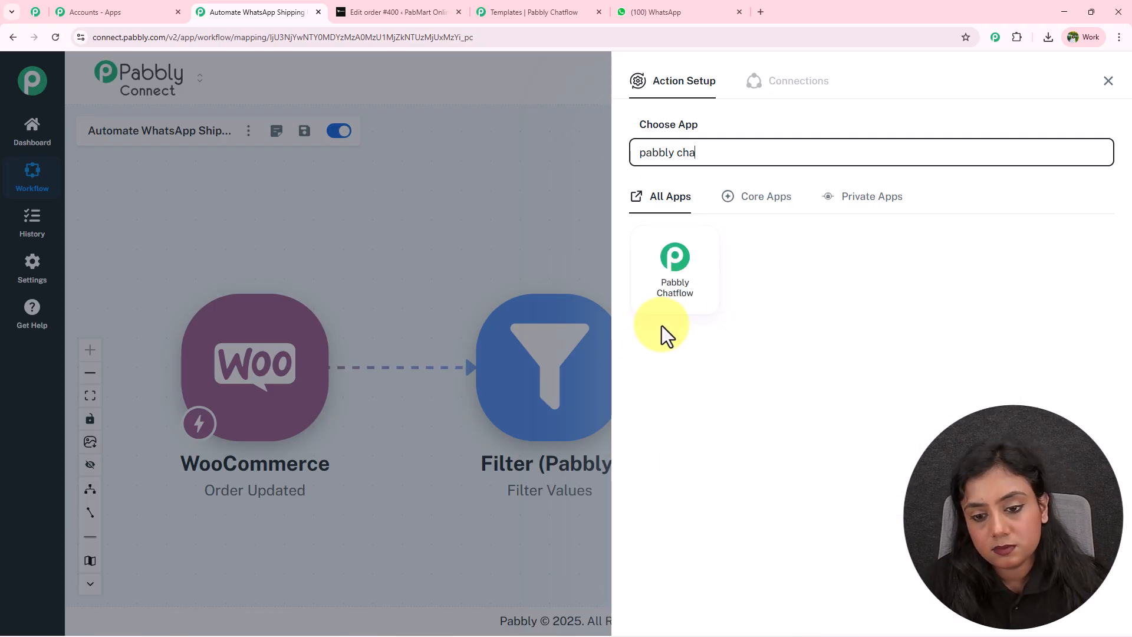
left_click(678, 304)
left_click(684, 212)
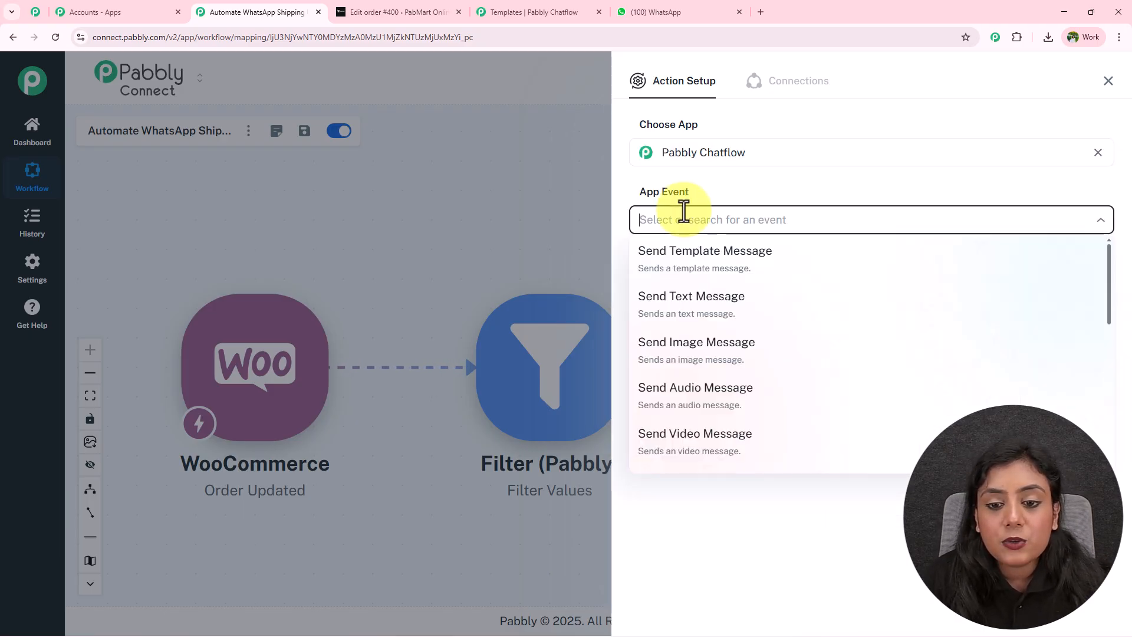
left_click(682, 268)
Open the Pabbly Chatflow connection setup for the action and choose to add a new connection
left_click(683, 265)
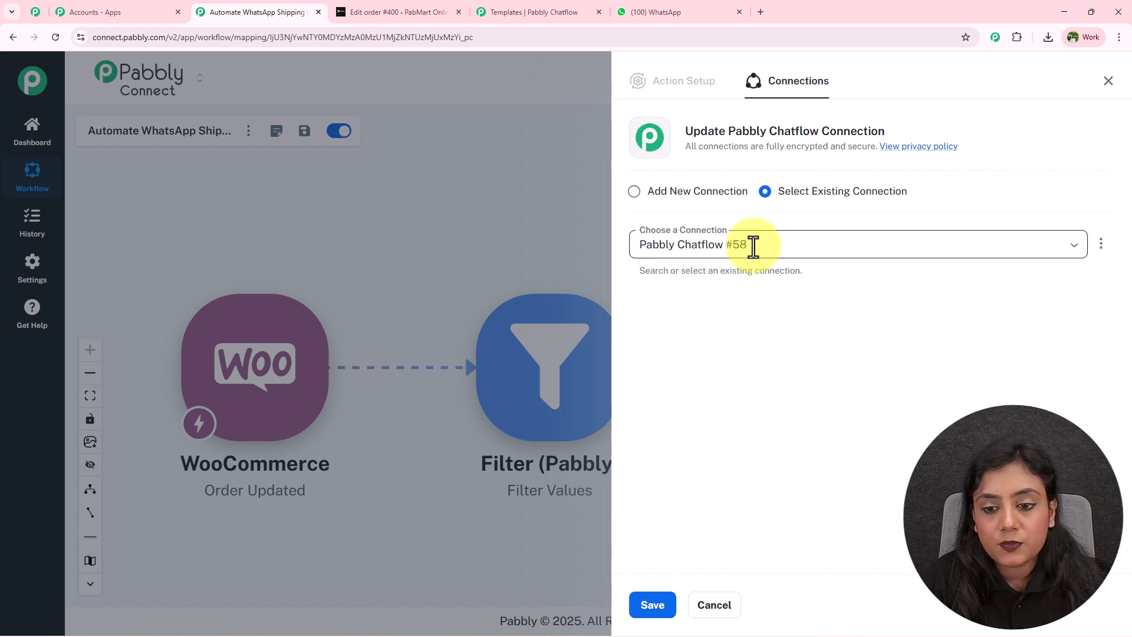
left_click(746, 245)
left_click(766, 224)
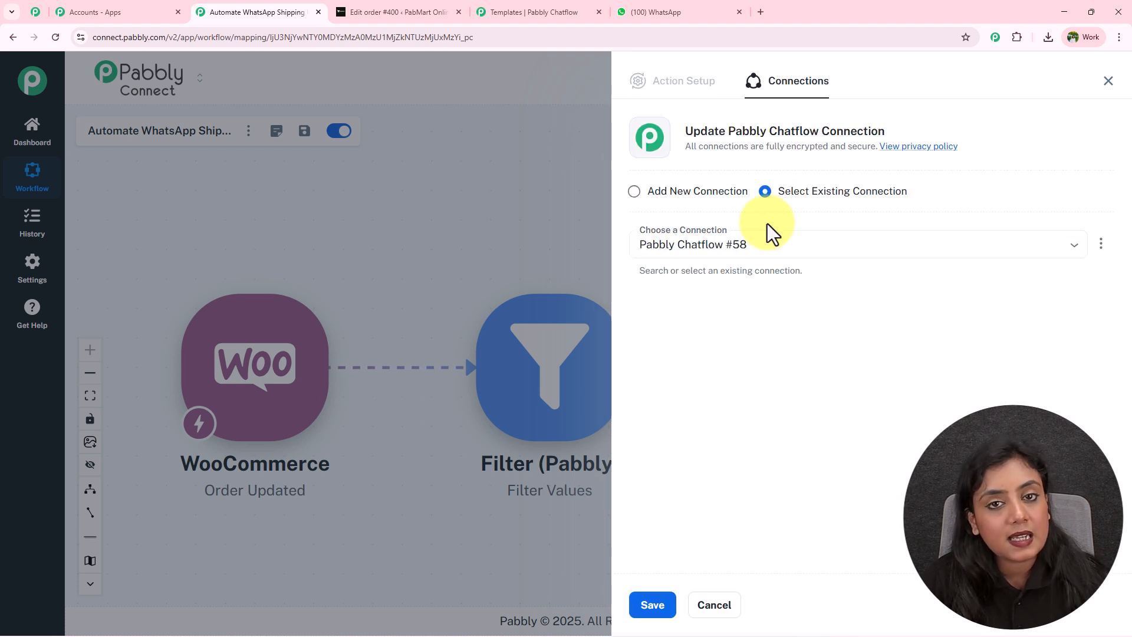
left_click(631, 194)
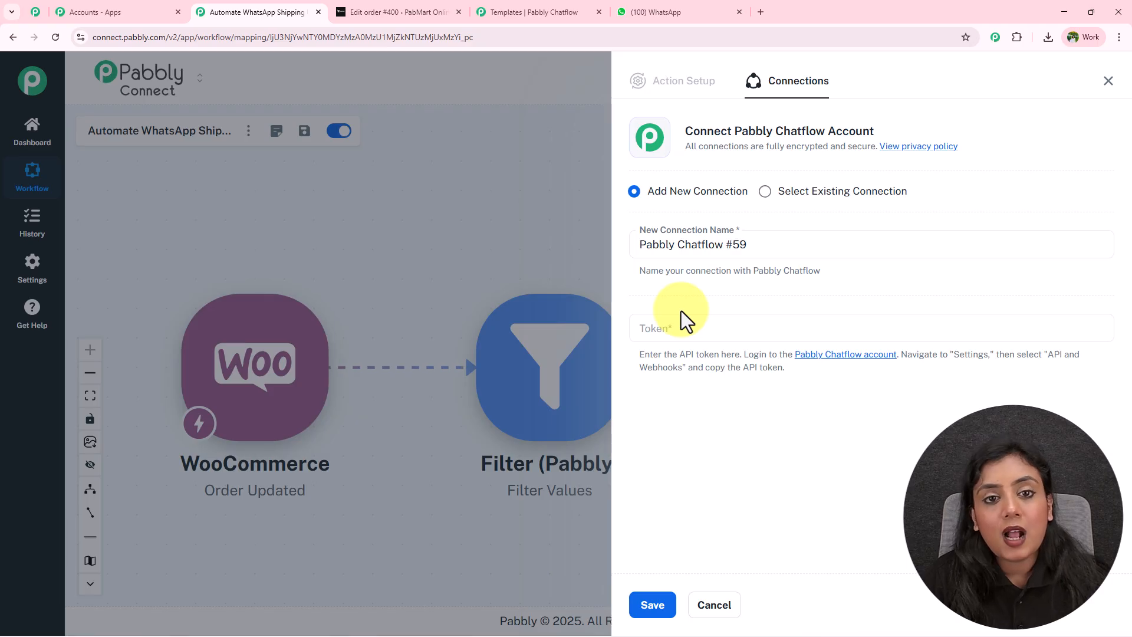
Switch to Pabbly Chatflow, generate a new API token in the API & Webhooks settings, and copy it
left_click(540, 7)
left_click(684, 241)
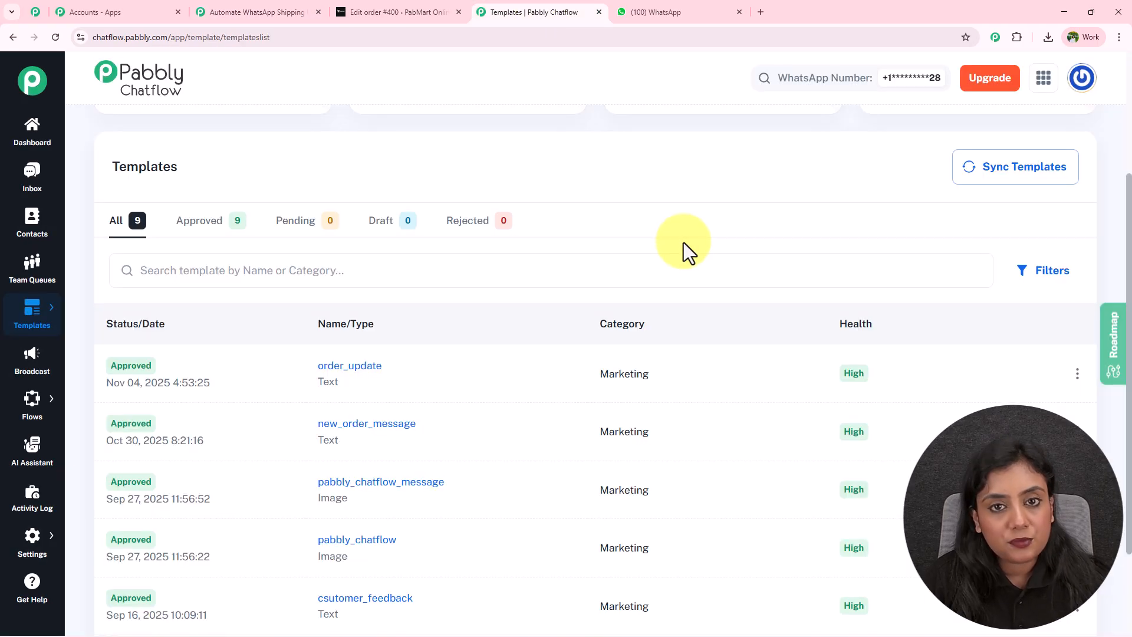
mouse_move(34, 554)
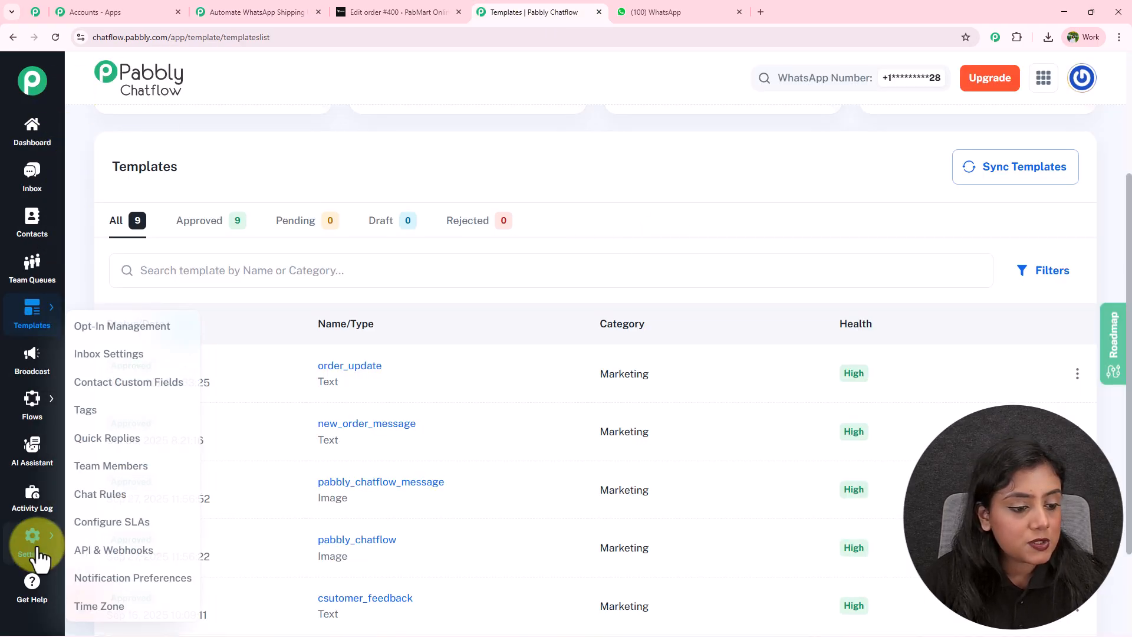
left_click(112, 548)
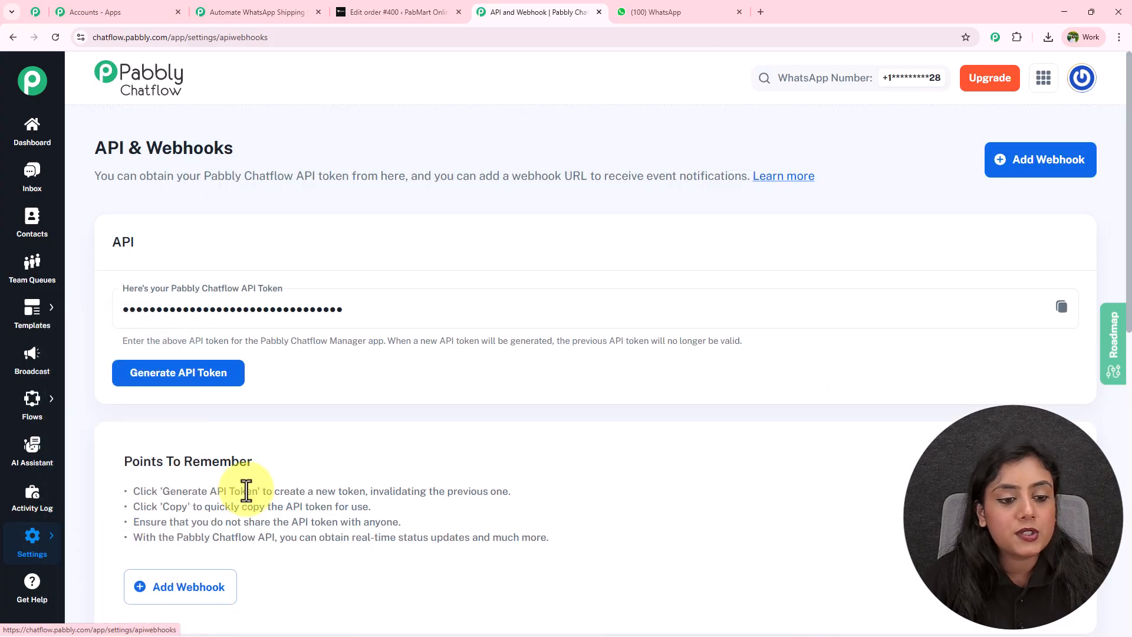
left_click(195, 376)
left_click(668, 404)
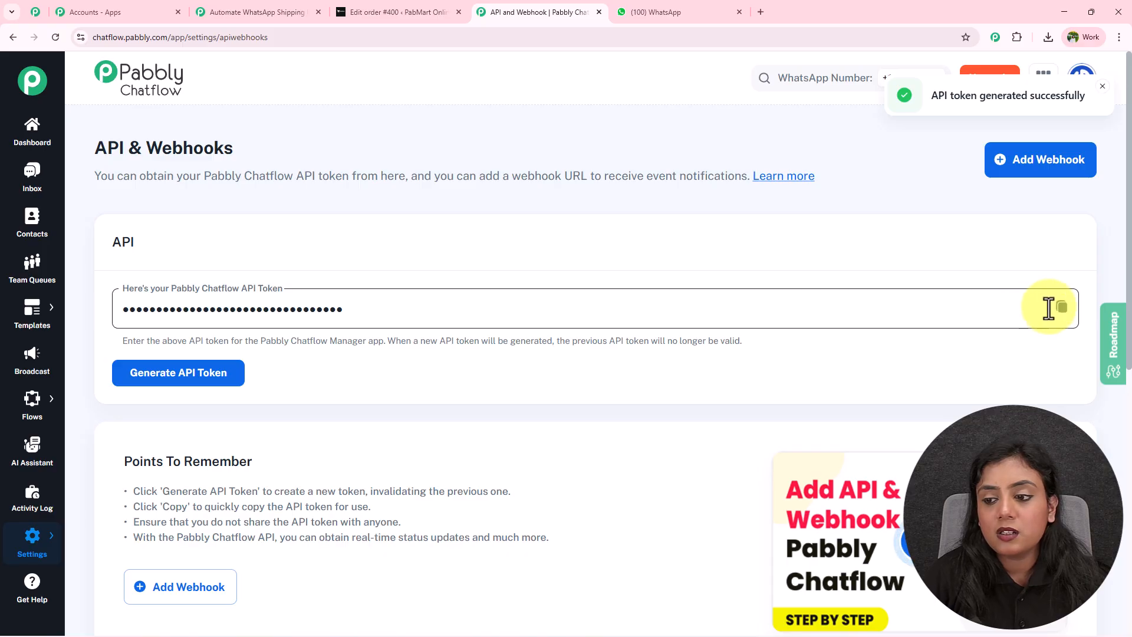
left_click(1060, 308)
Return to the Pabbly Connect workflow, paste the API token into the new connection's Token field, and save it
left_click(210, 12)
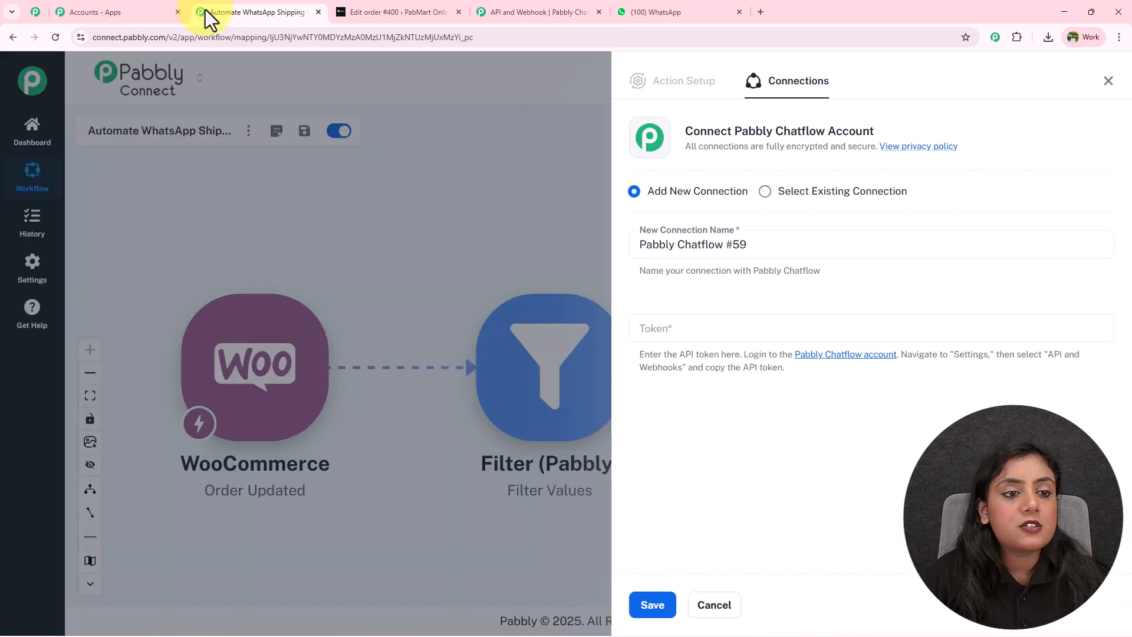
left_click(698, 319)
key("ctrl+v")
left_click(652, 603)
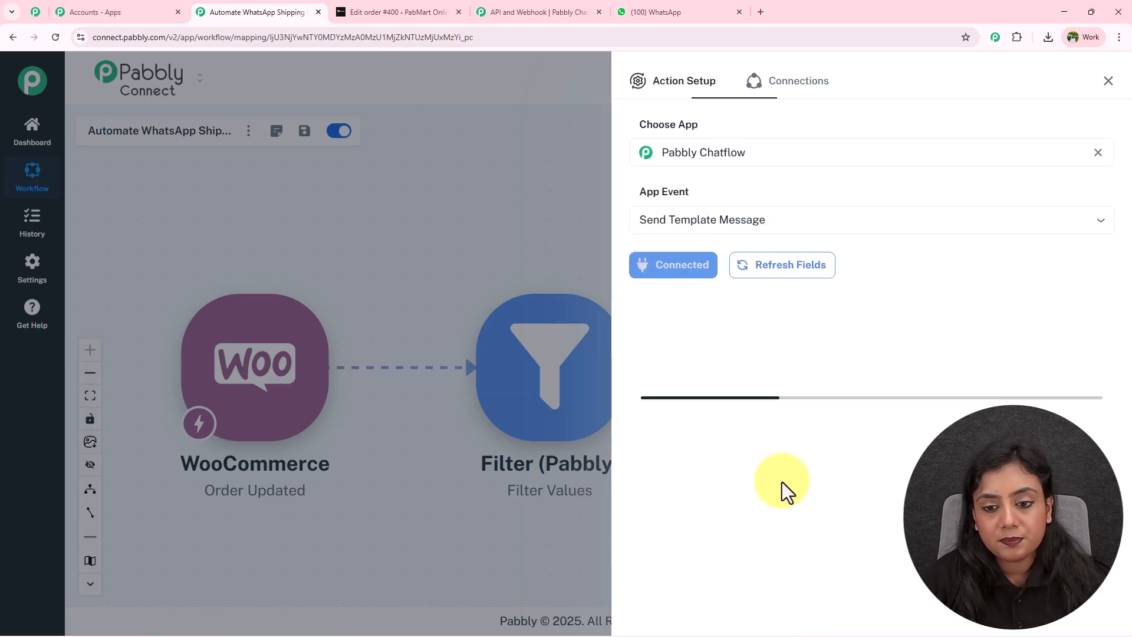
Map the Recipient Mobile Number to the shipping phone from the WooCommerce Order Updated data
scroll(803, 370, "down", 2)
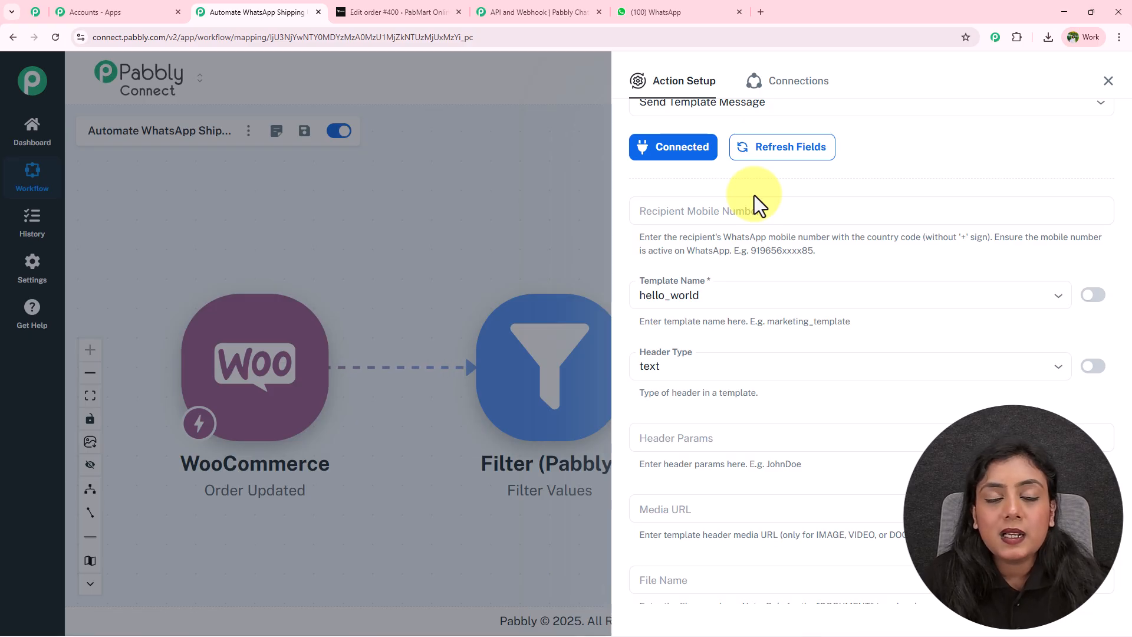
left_click(752, 214)
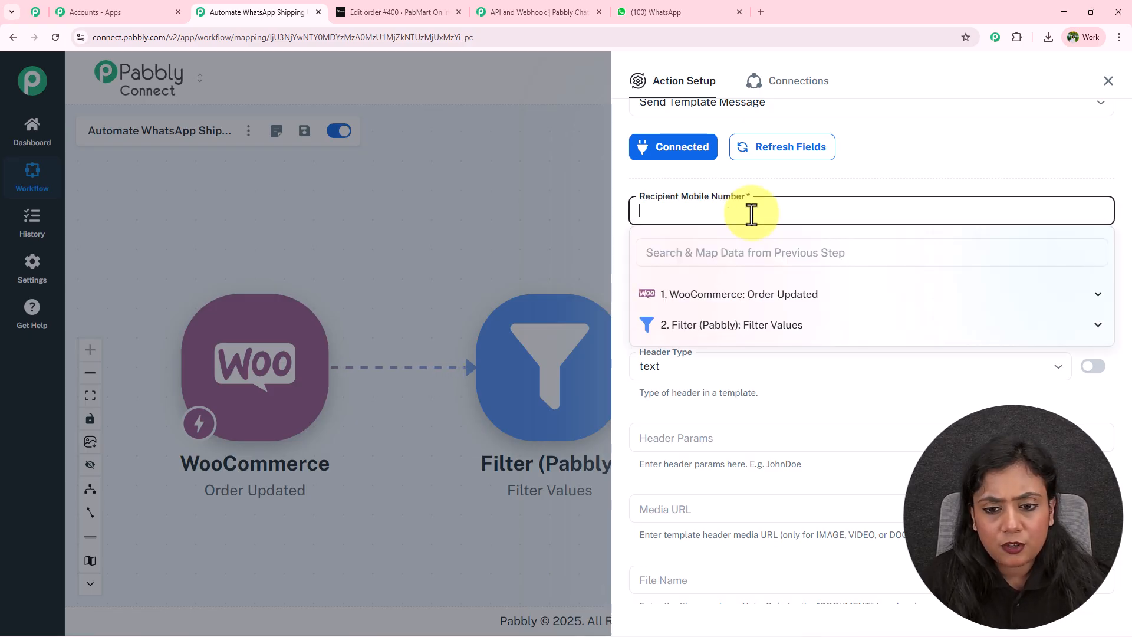
left_click(762, 253)
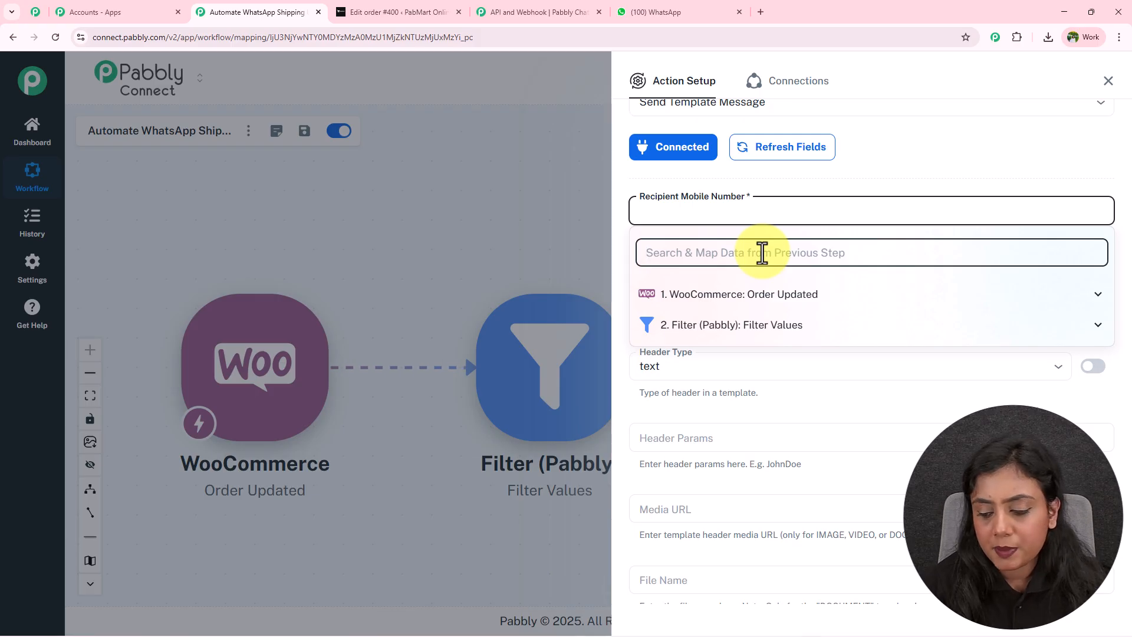
type("+9")
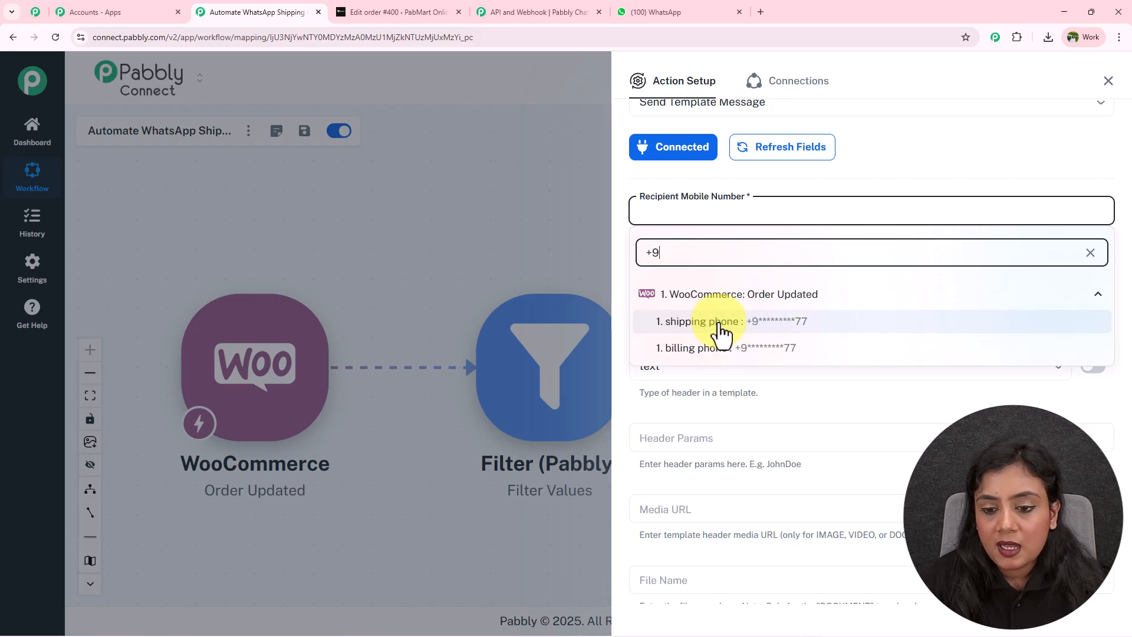
left_click(774, 325)
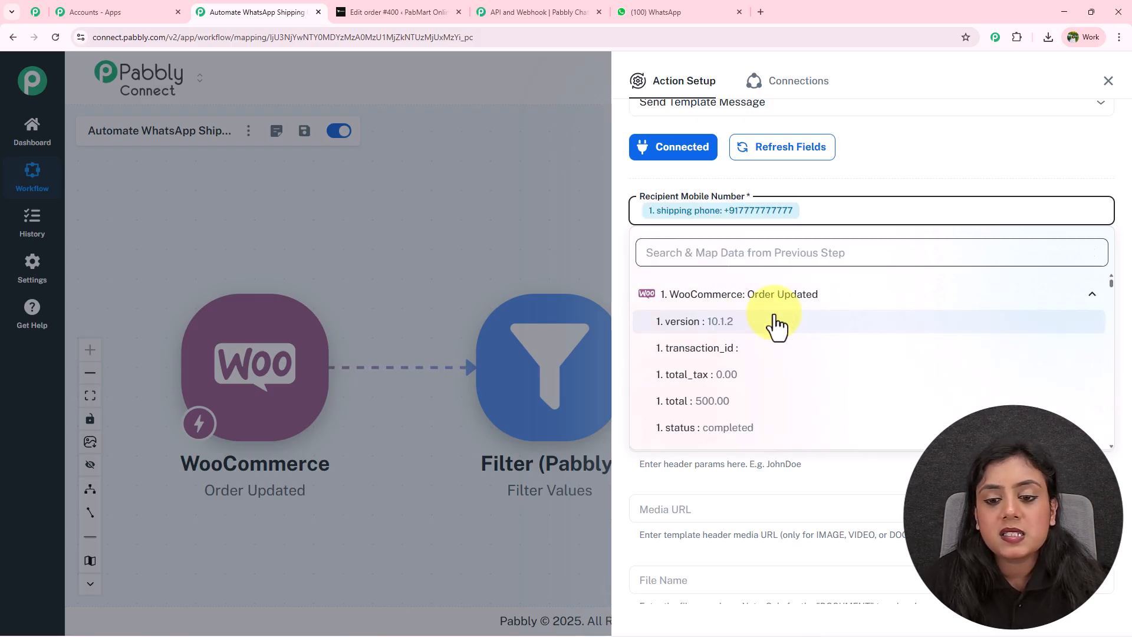
left_click(757, 179)
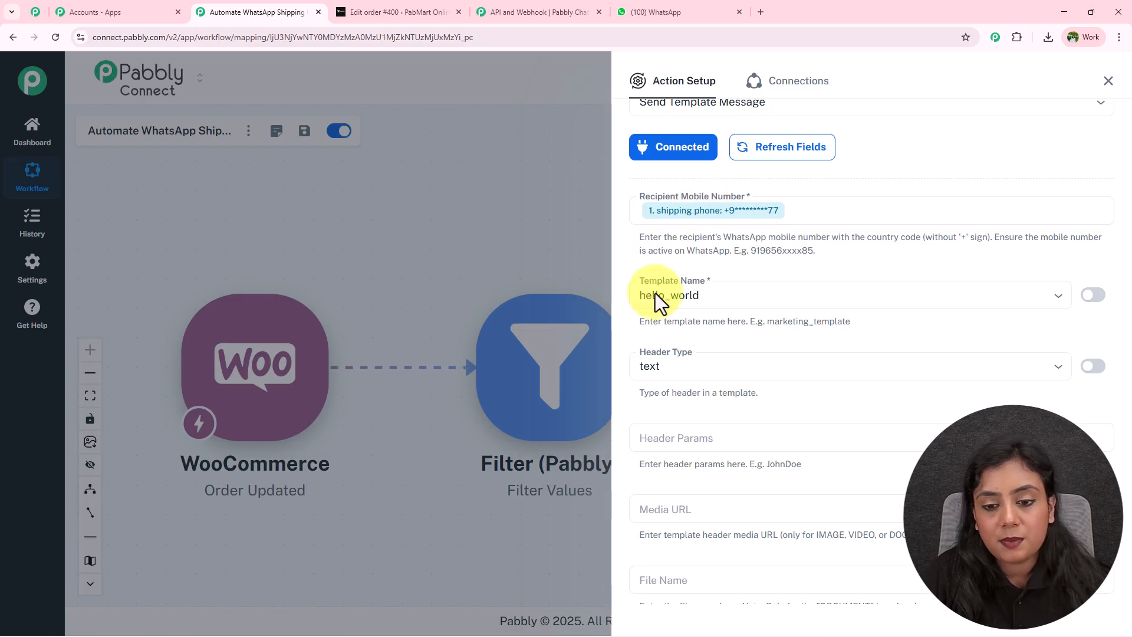
Switch to Pabbly Chatflow and open the order_update template from the template list to check its name and message
left_click(525, 11)
mouse_move(35, 312)
left_click(108, 310)
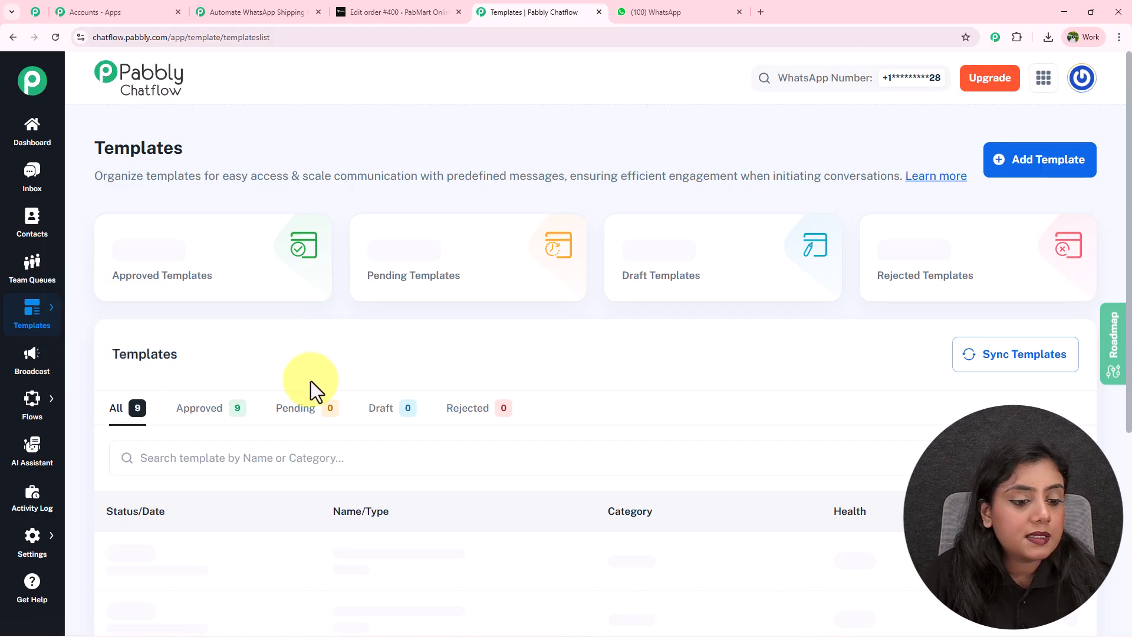
scroll(313, 389, "down", 2)
left_click(349, 438)
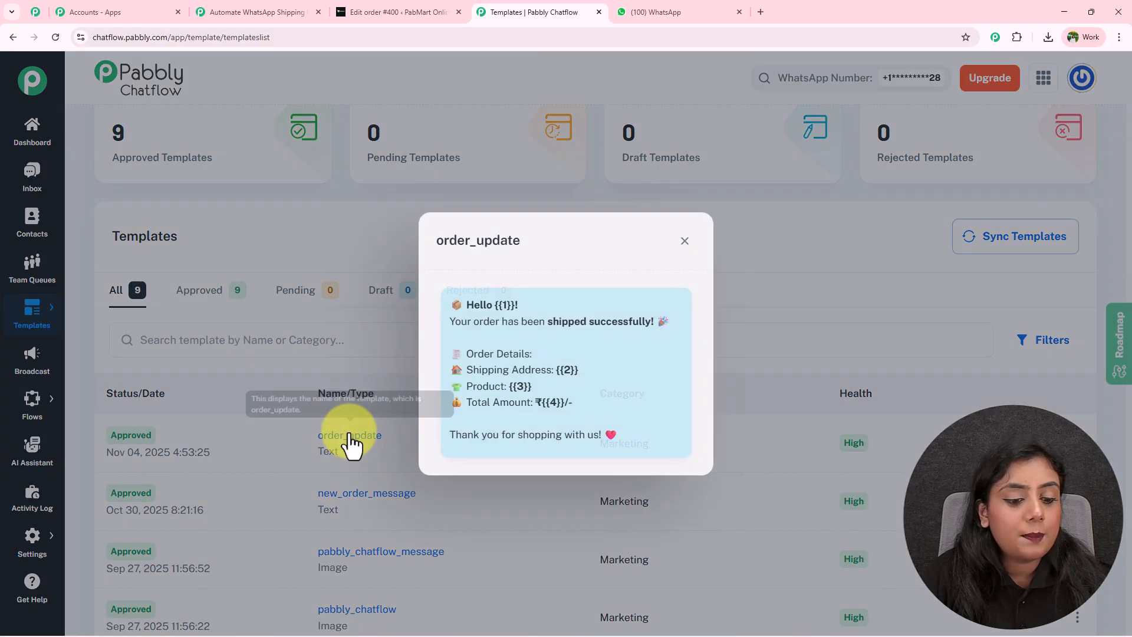
Return to the Pabbly Connect workflow and set the action's Template Name to order_update
left_click(211, 10)
left_click(791, 303)
scroll(729, 522, "down", 1)
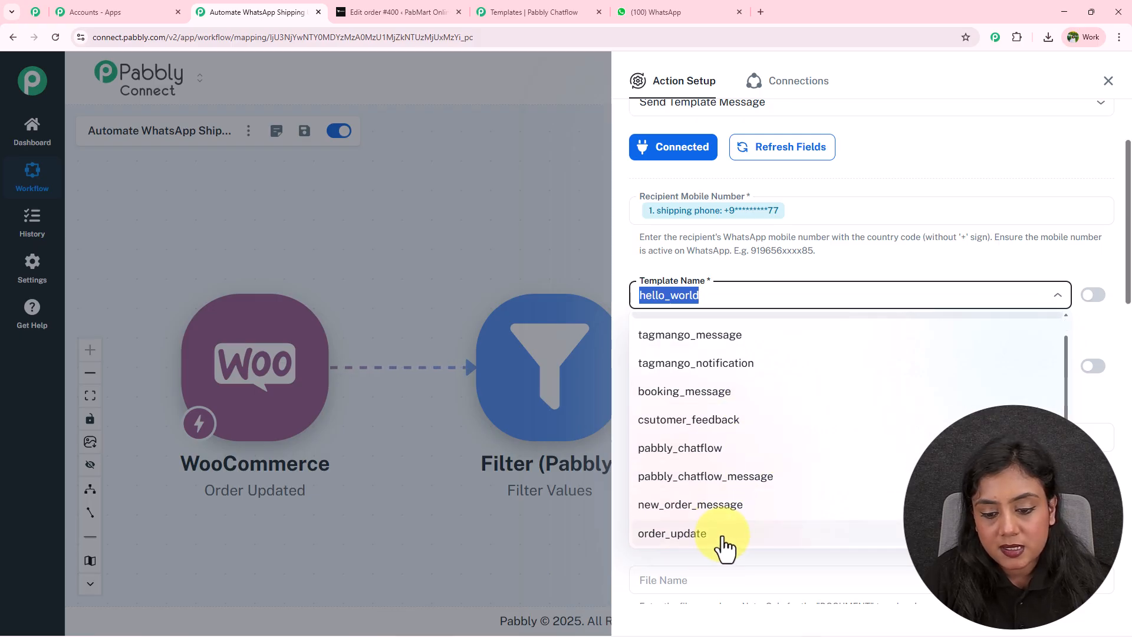
left_click(727, 536)
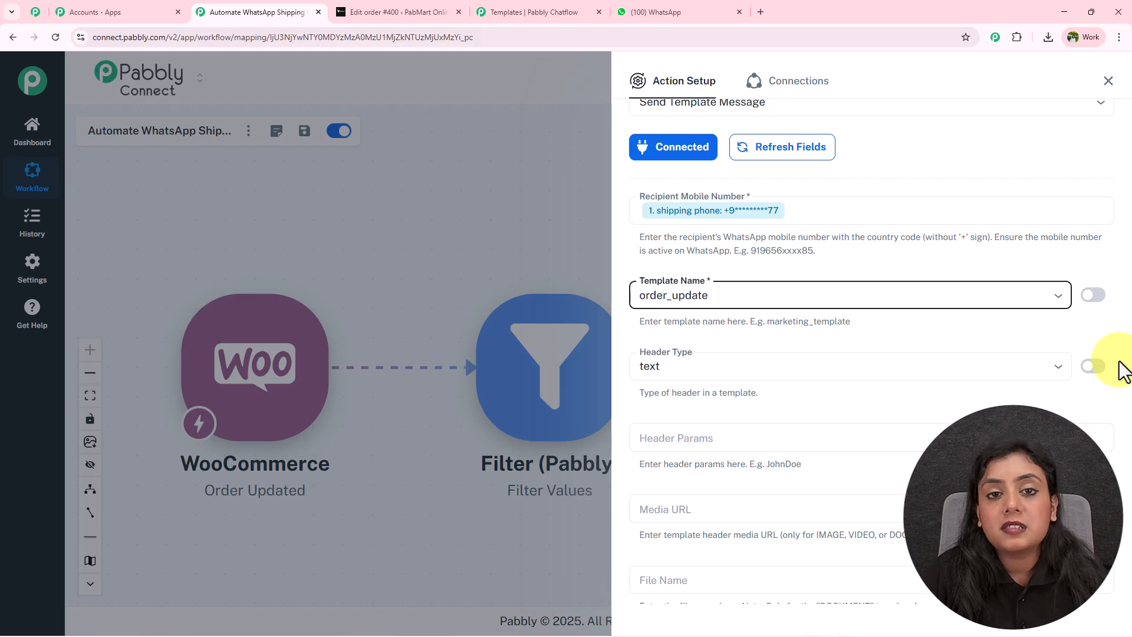
Enable mapping for Header Type and clear its value so the field is empty
left_click(1095, 368)
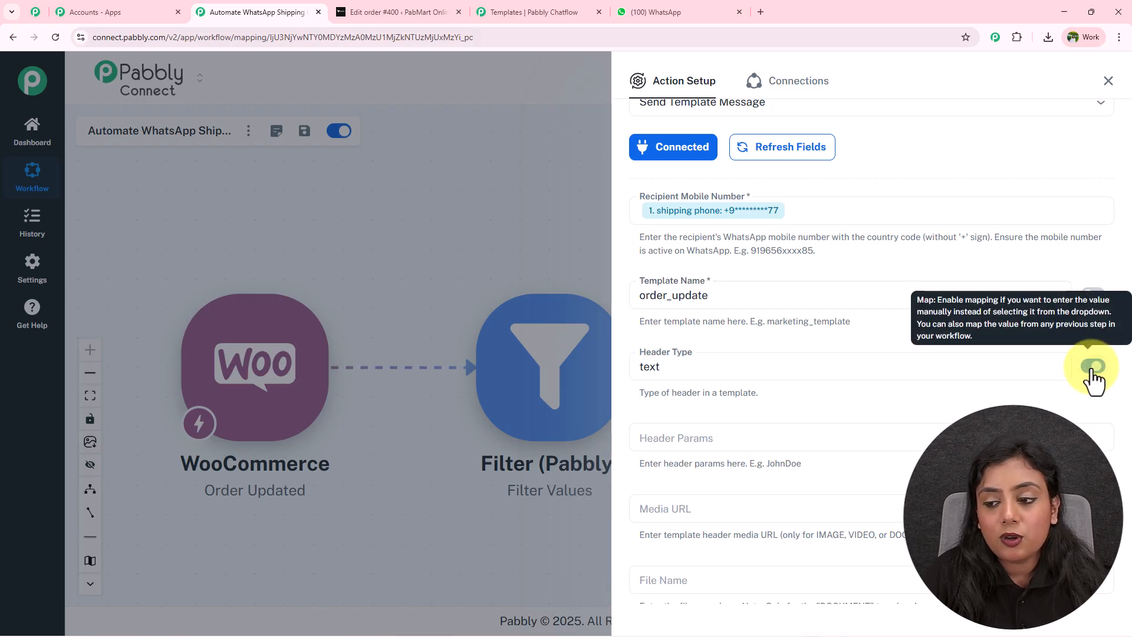
key("ctrl+a")
key("BackSpace")
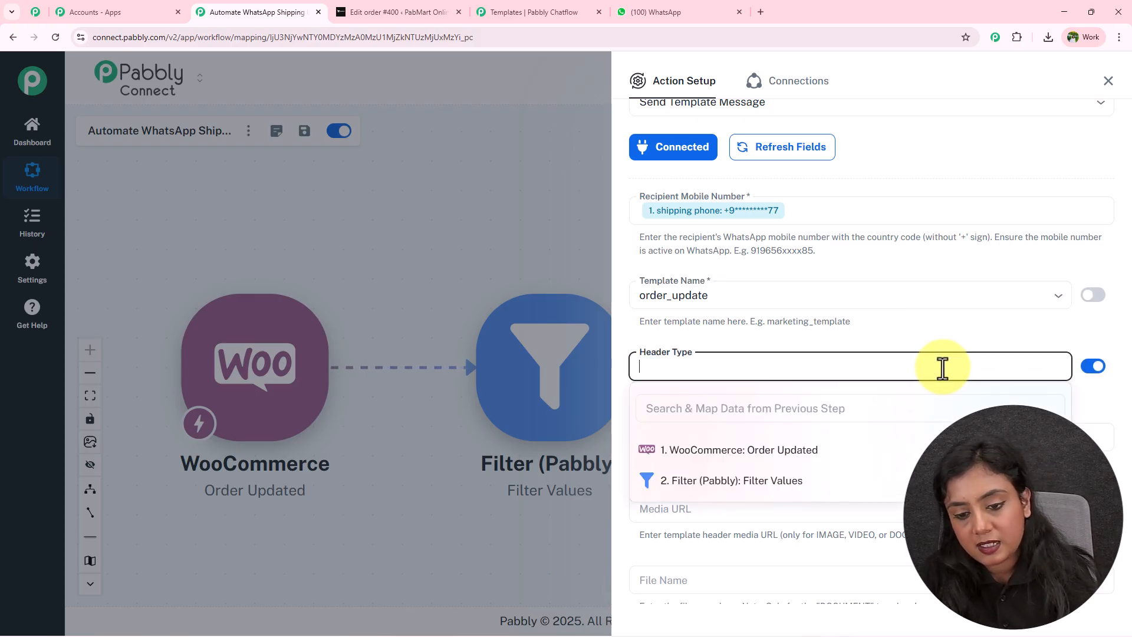
left_click(760, 334)
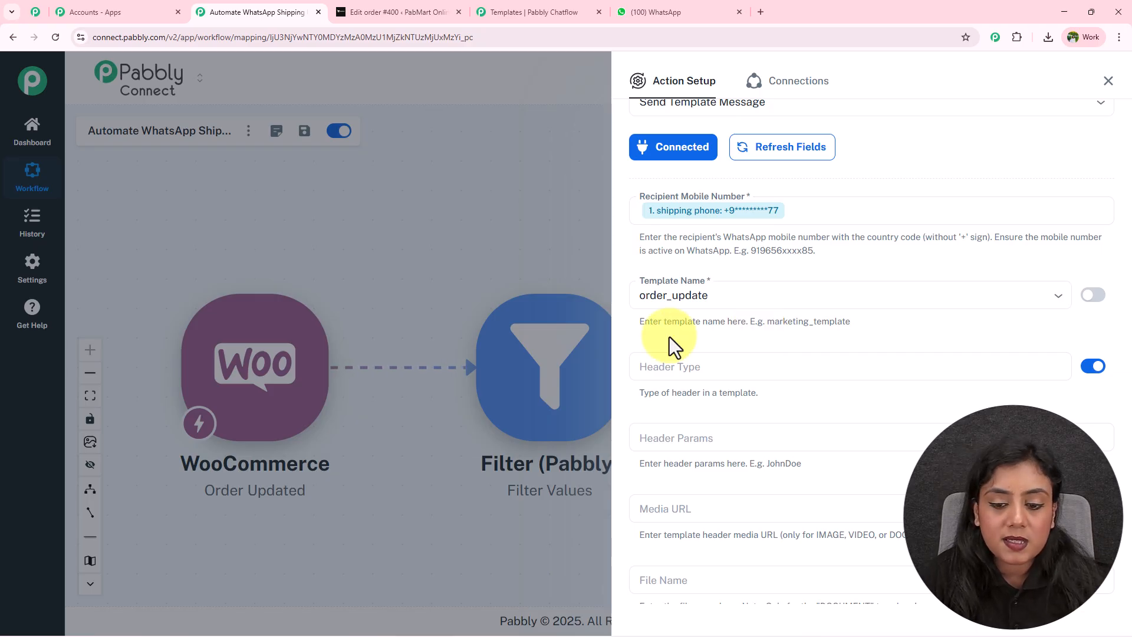
Review the optional fields and four body parameters, comparing them with the variables in Pabbly Chatflow's order_update template
scroll(654, 341, "down", 3)
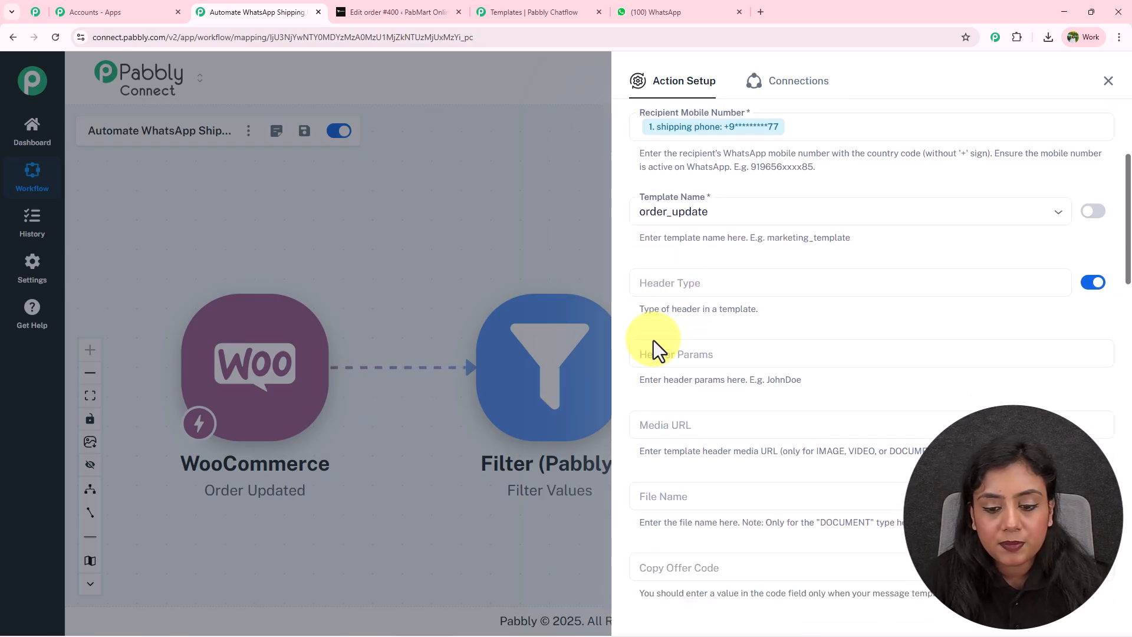
scroll(910, 399, "down", 6)
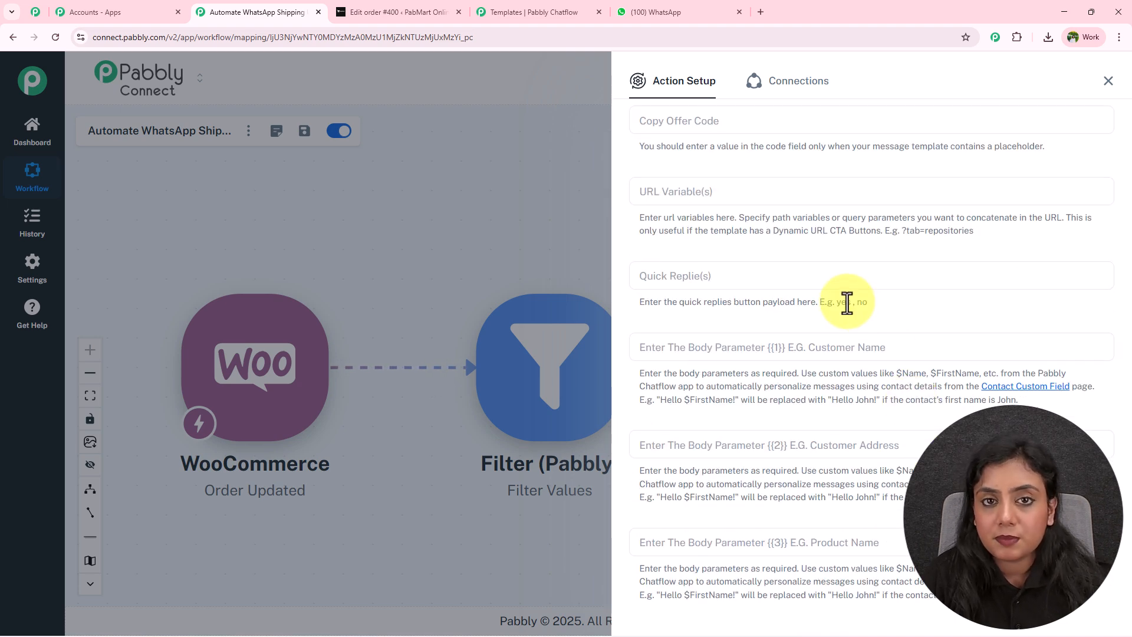
scroll(847, 303, "down", 2)
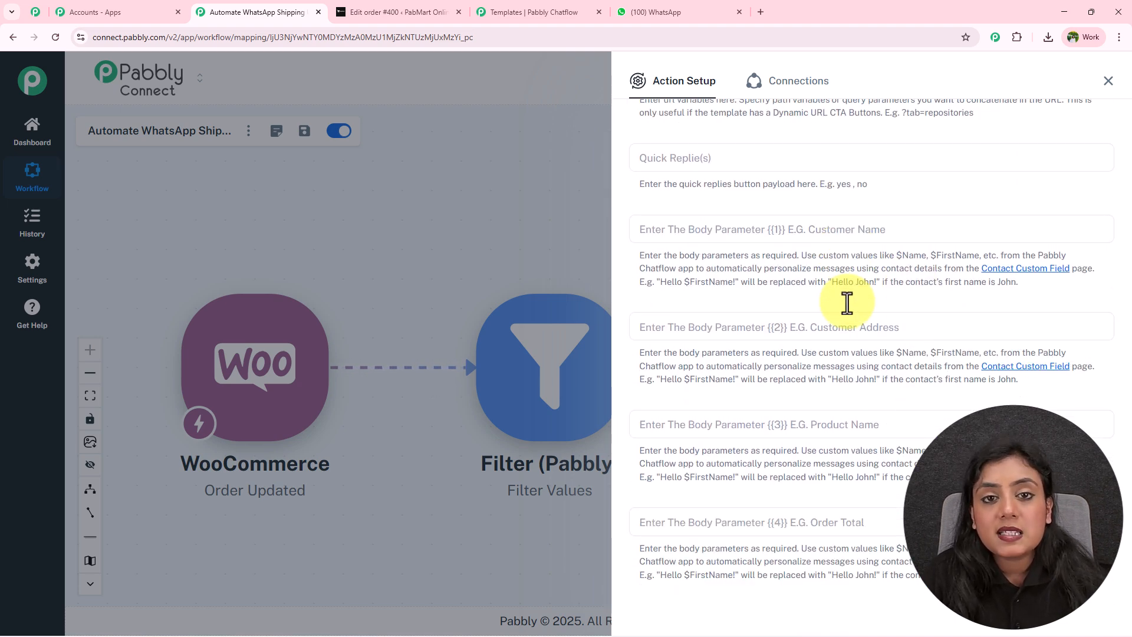
left_click(713, 227)
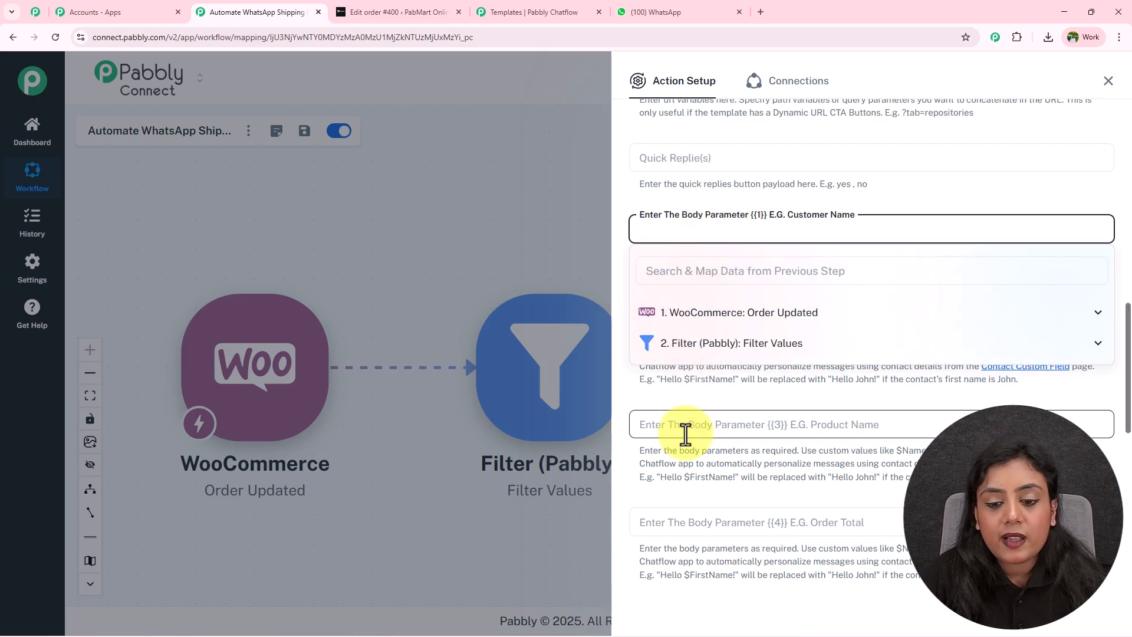
left_click(773, 198)
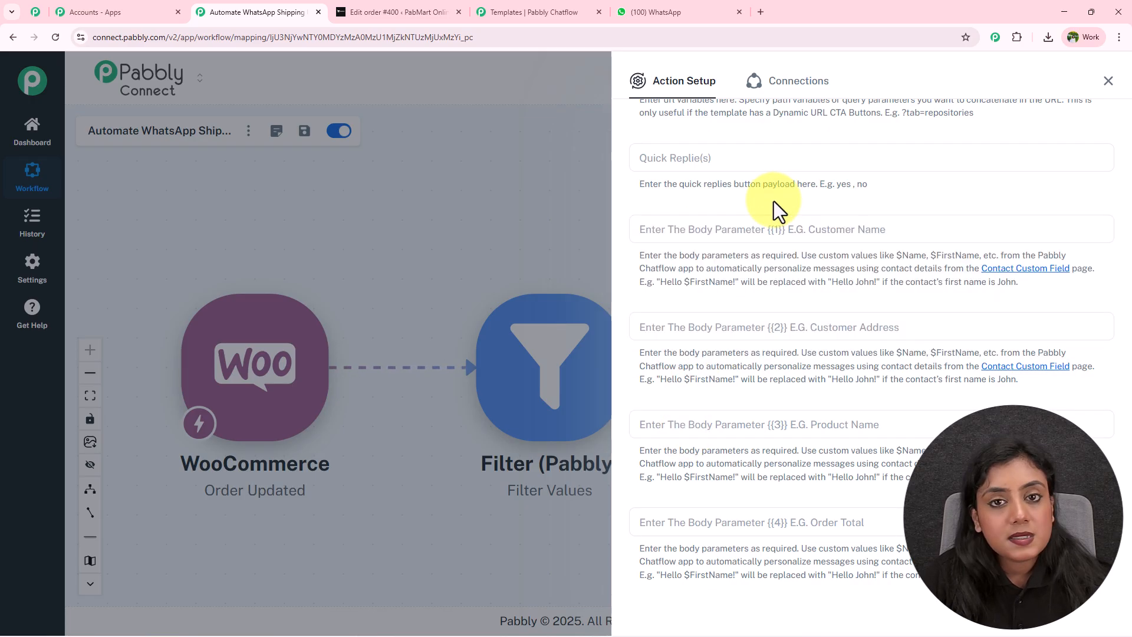
left_click(525, 12)
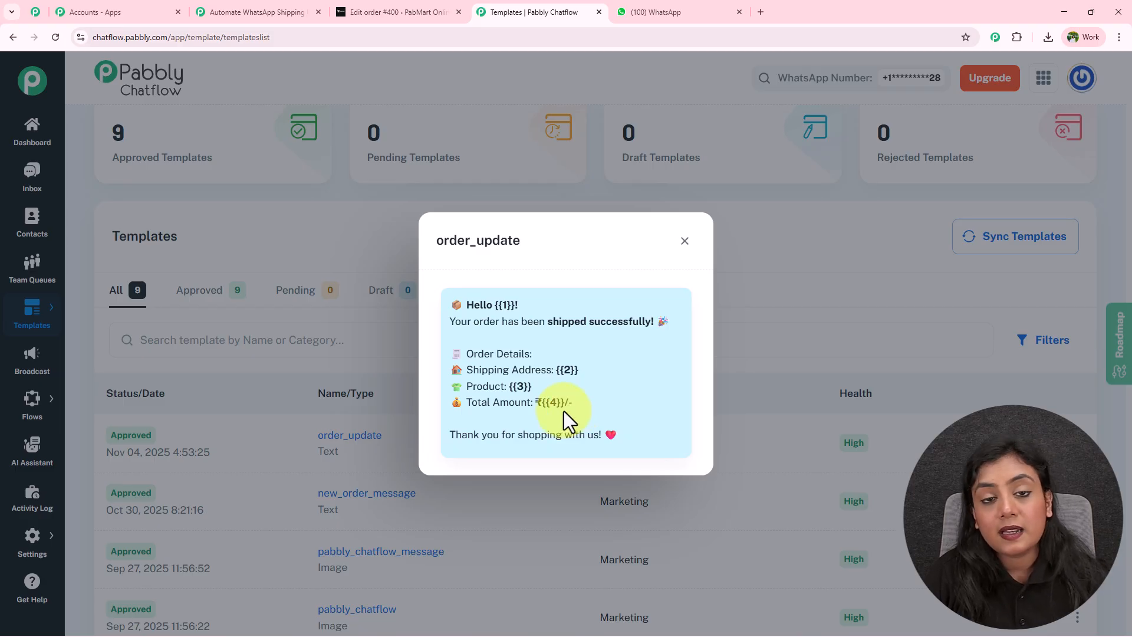
Return to the Pabbly Connect workflow and map body parameter {{1}} to the WooCommerce shipping first_name and shipping last_name
left_click(256, 12)
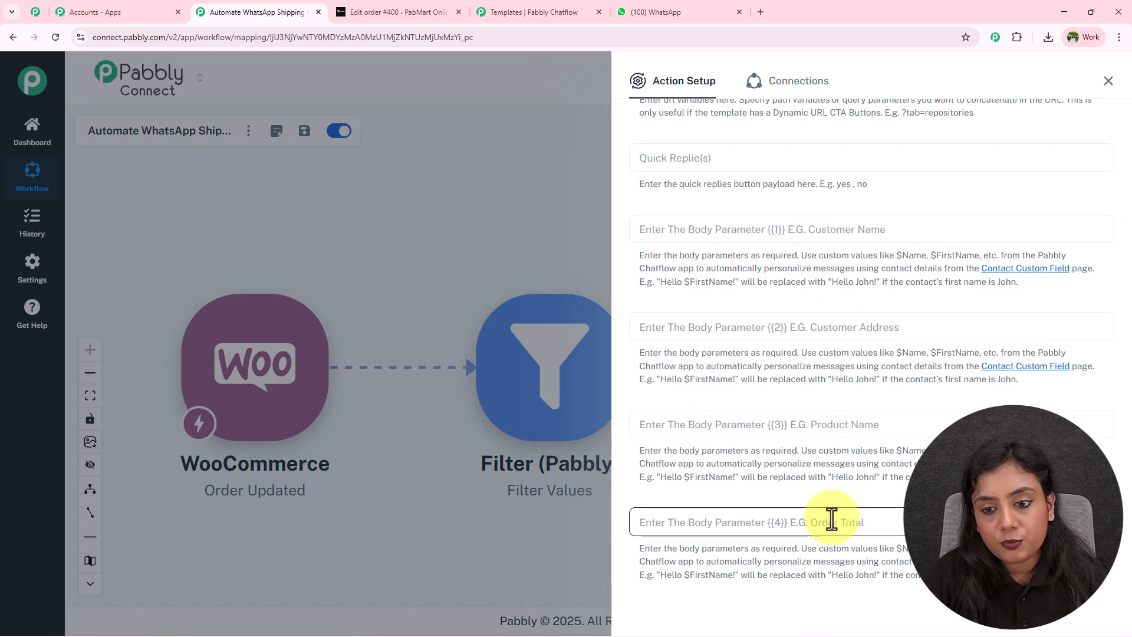
left_click(764, 230)
left_click(764, 277)
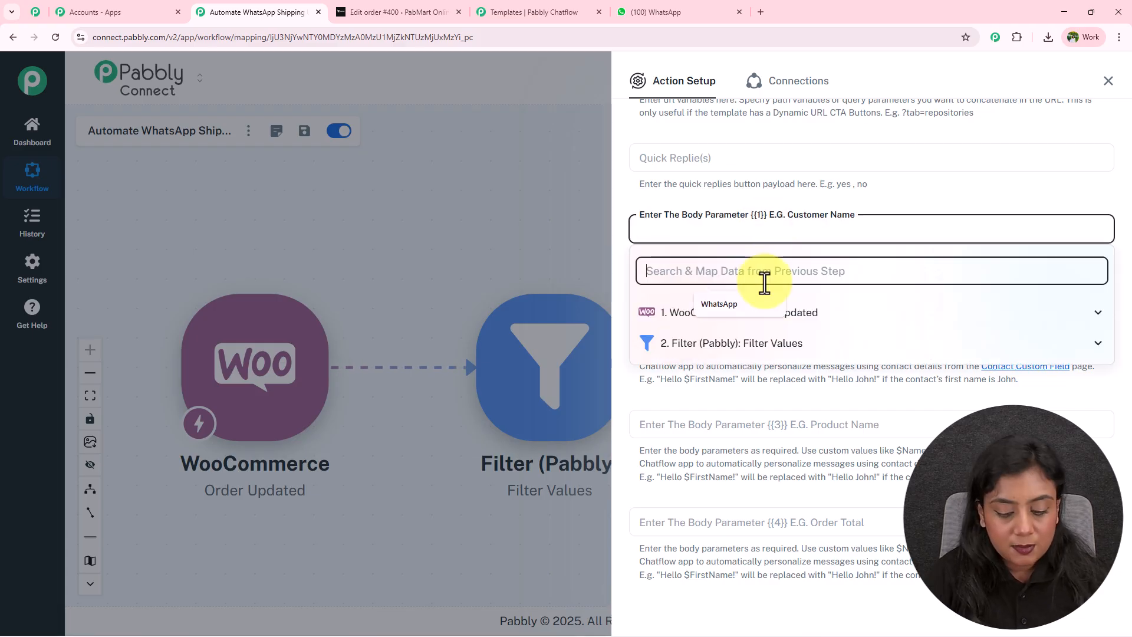
type("name")
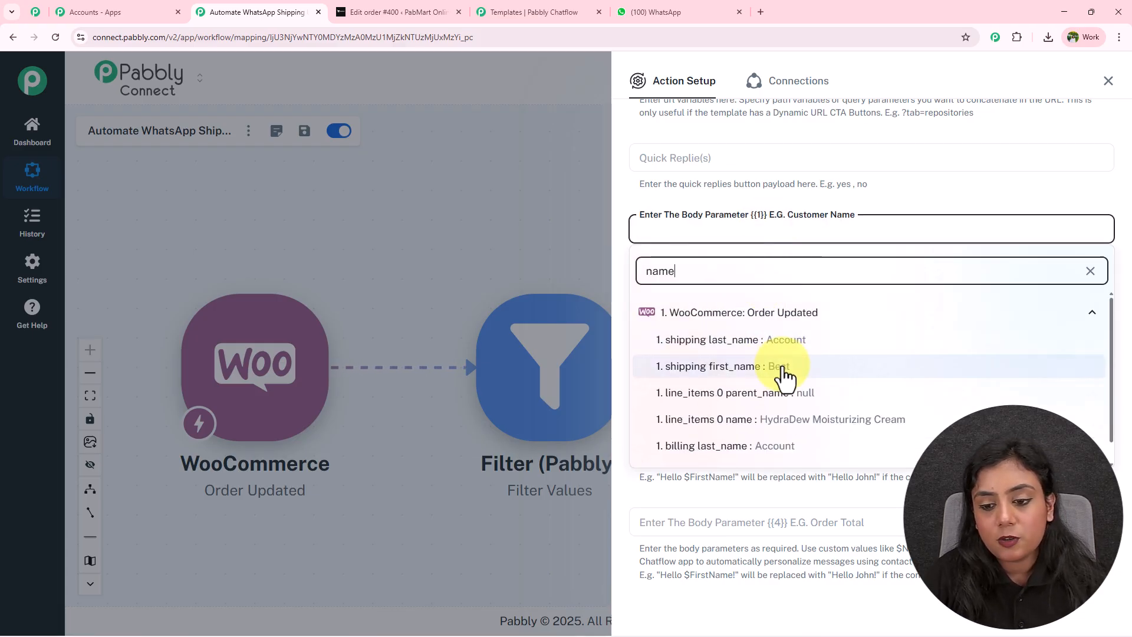
left_click(783, 370)
left_click(775, 272)
type("name")
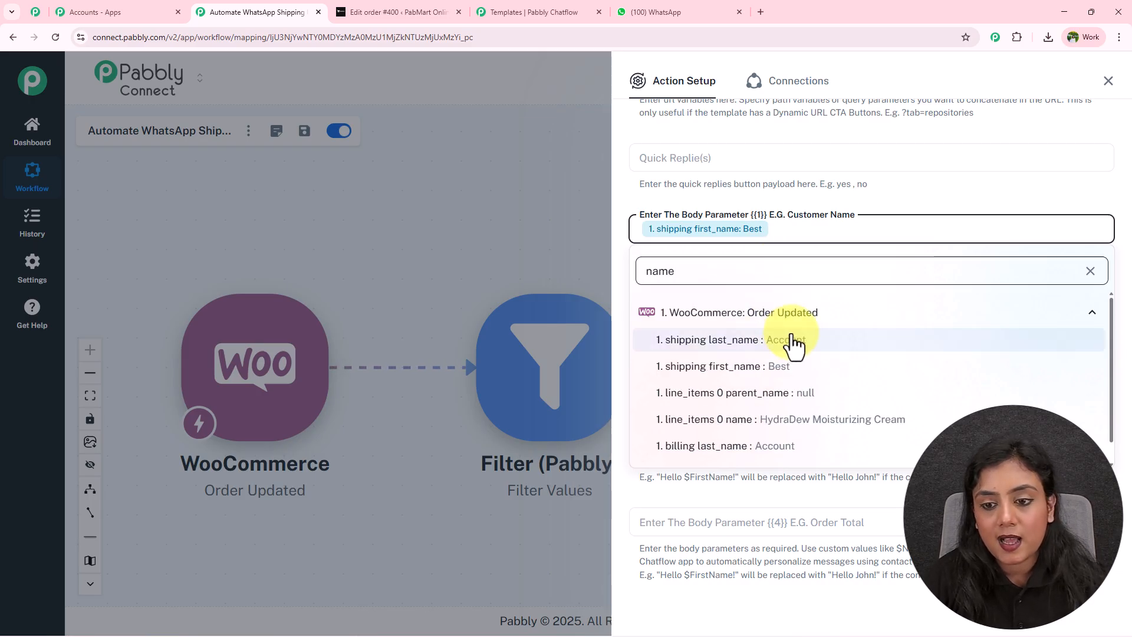
left_click(794, 345)
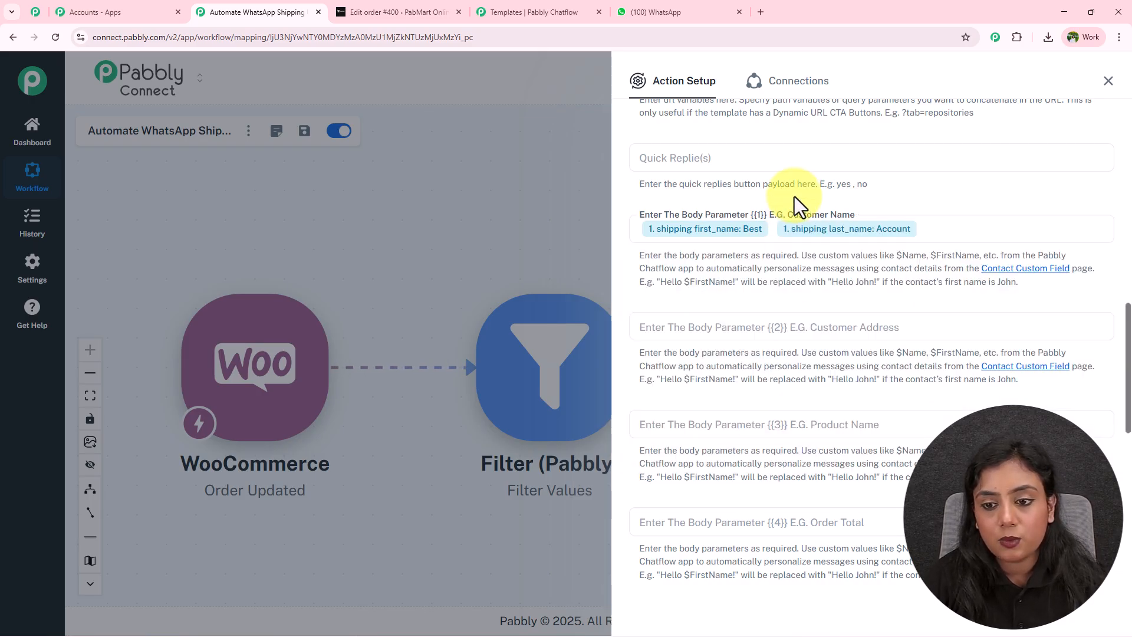
Map body parameter {{2}} to billing address_1, shipping city, shipping state, shipping country and shipping postcode, separated by commas
scroll(769, 278, "down", 2)
left_click(766, 217)
left_click(739, 251)
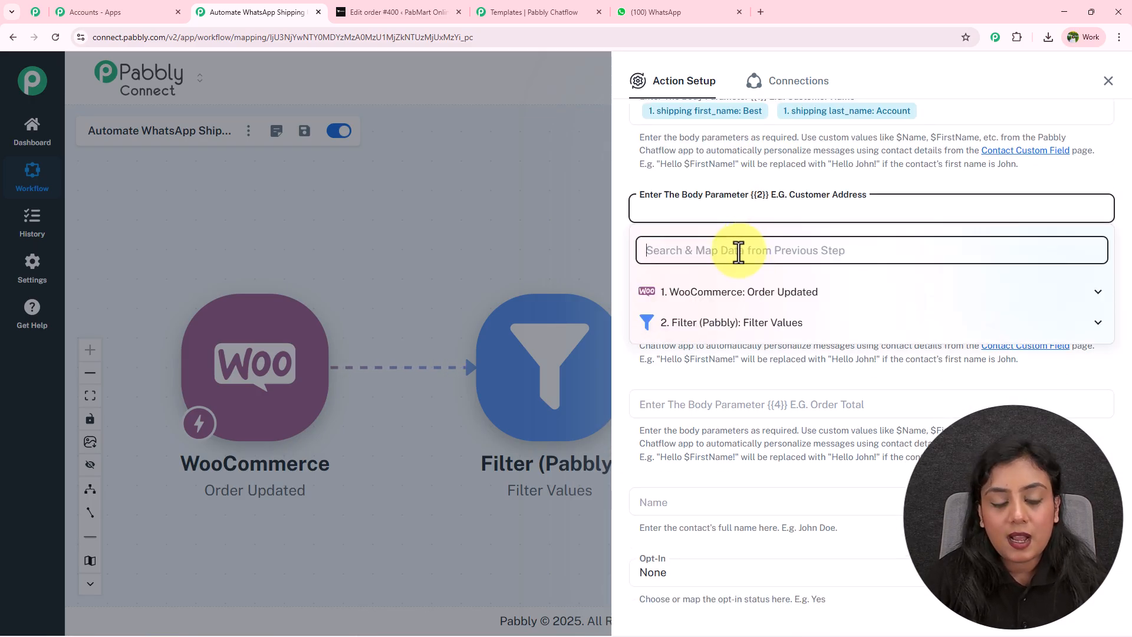
type("add")
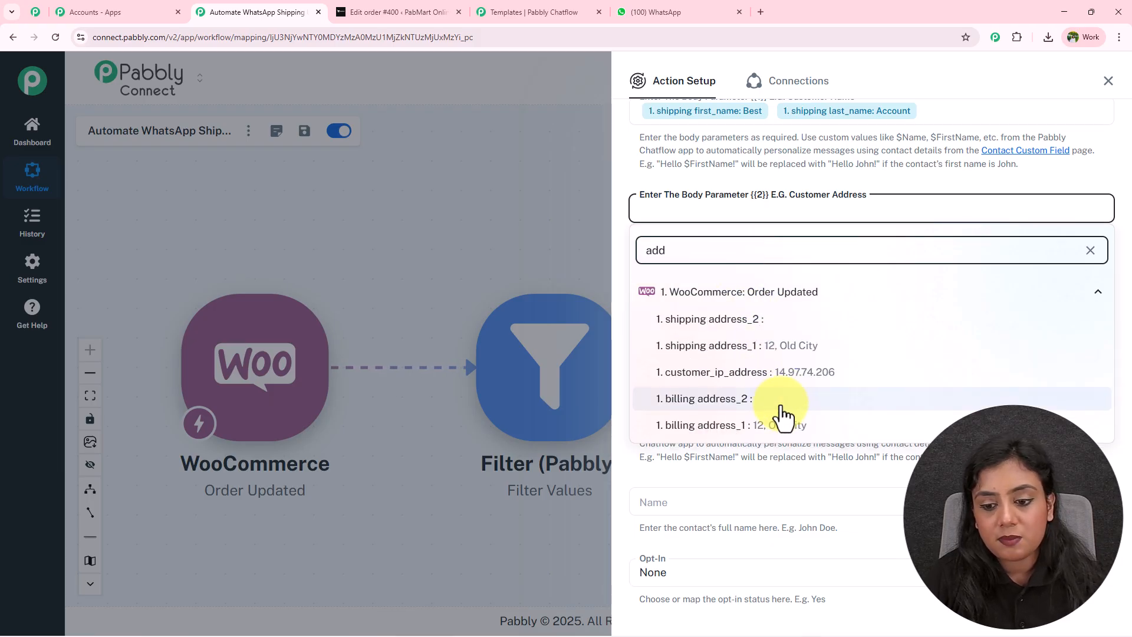
left_click(778, 425)
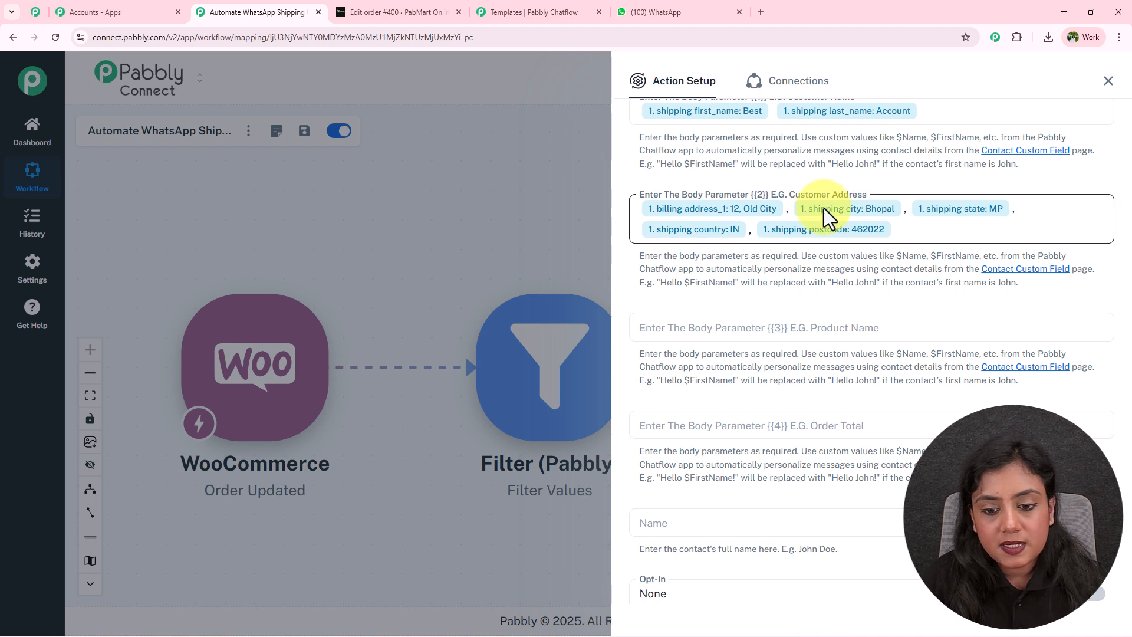
Map body parameter {{3}} to the WooCommerce product name, line_items 0 name
scroll(825, 218, "down", 2)
left_click(823, 208)
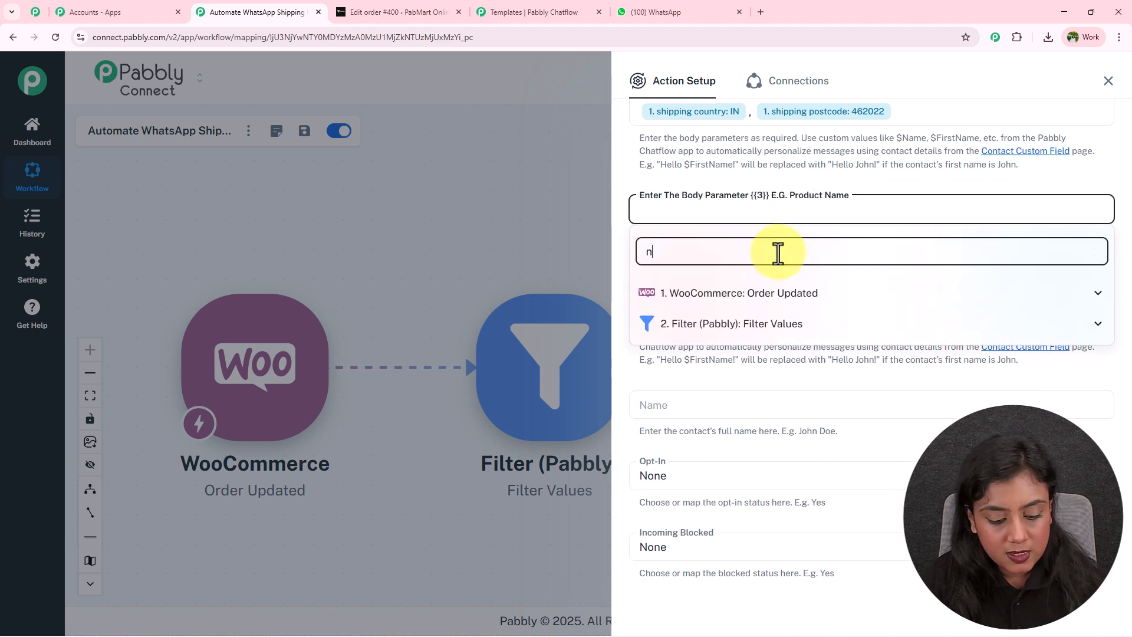
type("nsame")
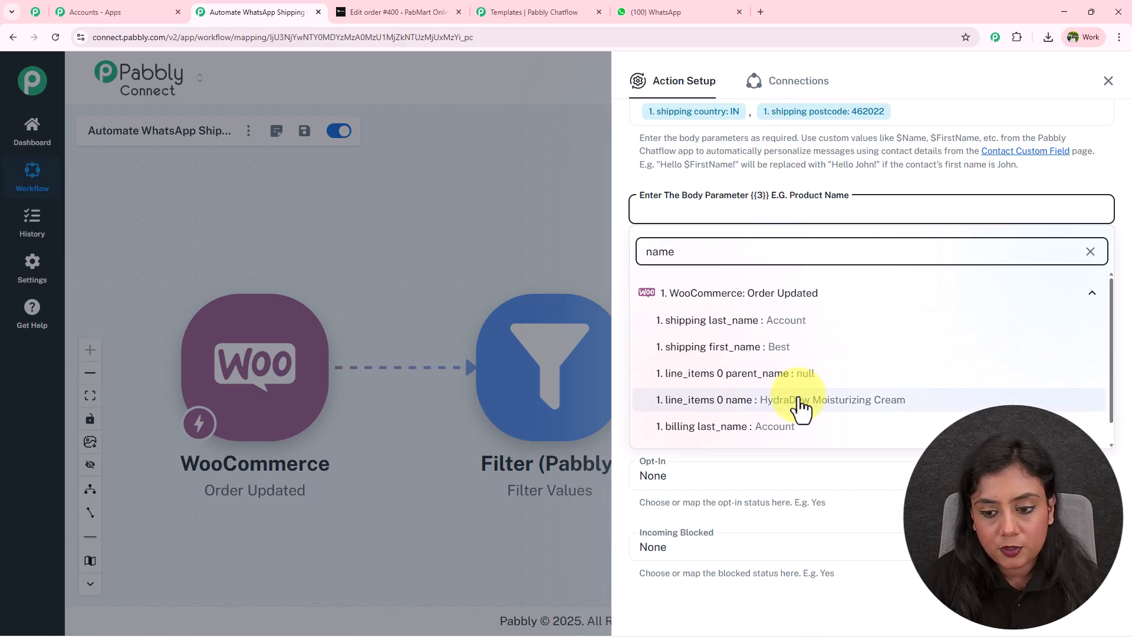
left_click(802, 407)
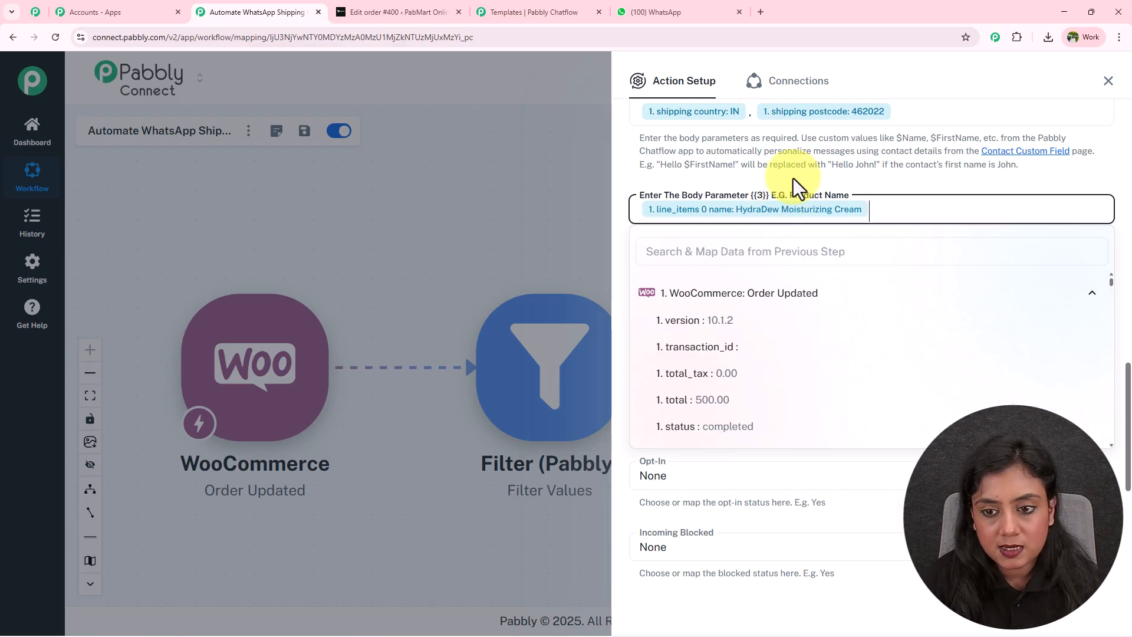
Map body parameter {{4}} to the WooCommerce order total
left_click(753, 308)
left_click(738, 354)
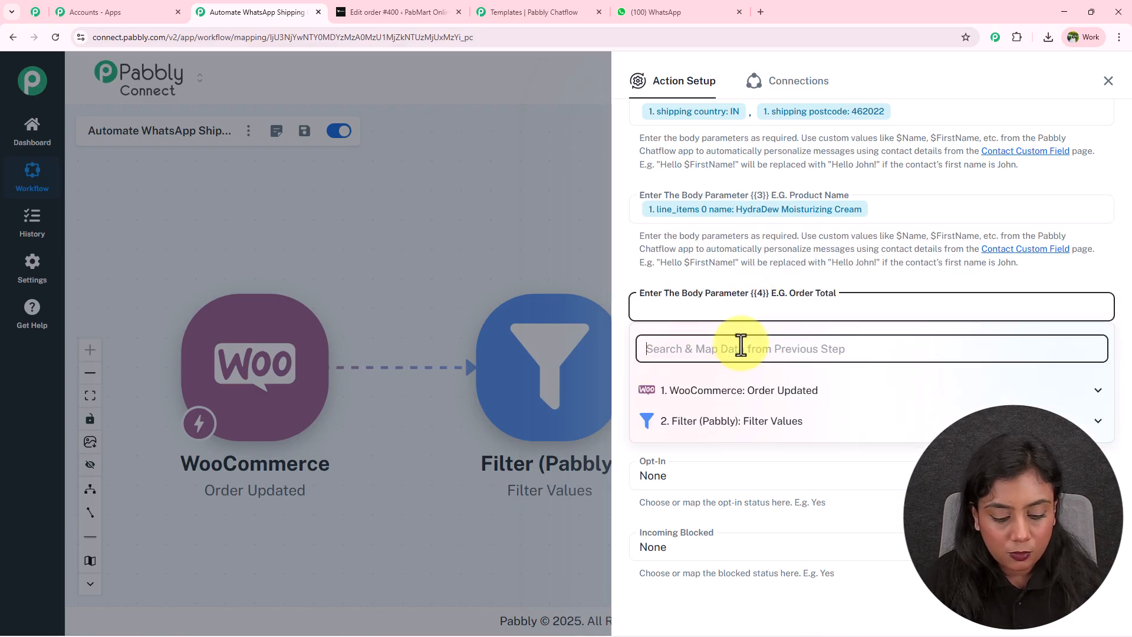
type("tot")
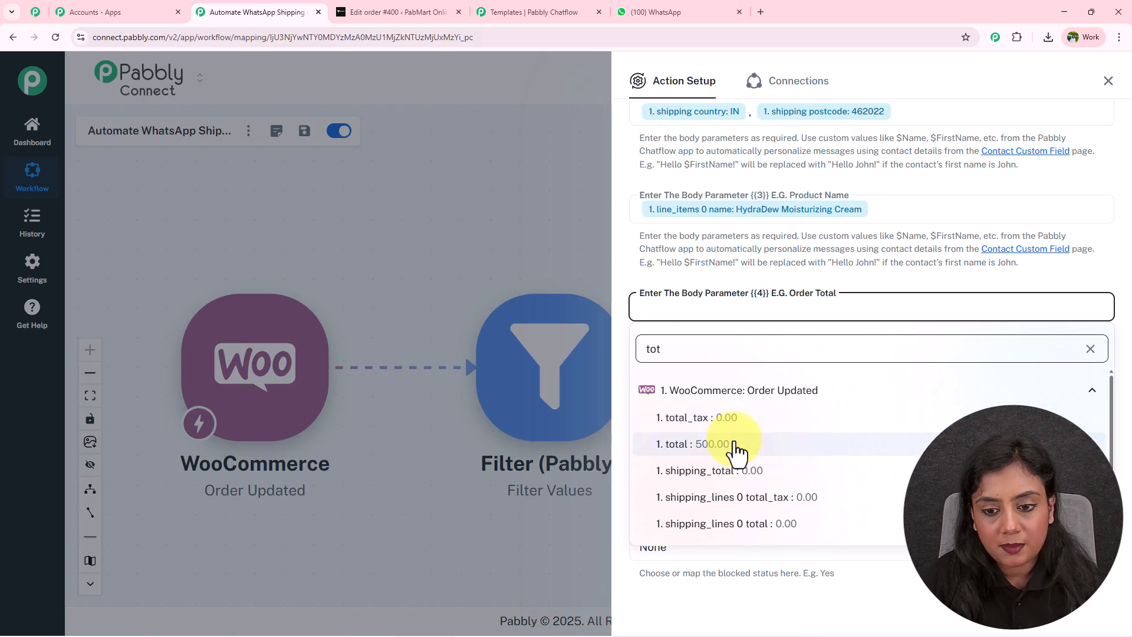
left_click(736, 444)
Map the contact's Name field to the WooCommerce shipping first_name and shipping last_name
scroll(741, 278, "down", 2)
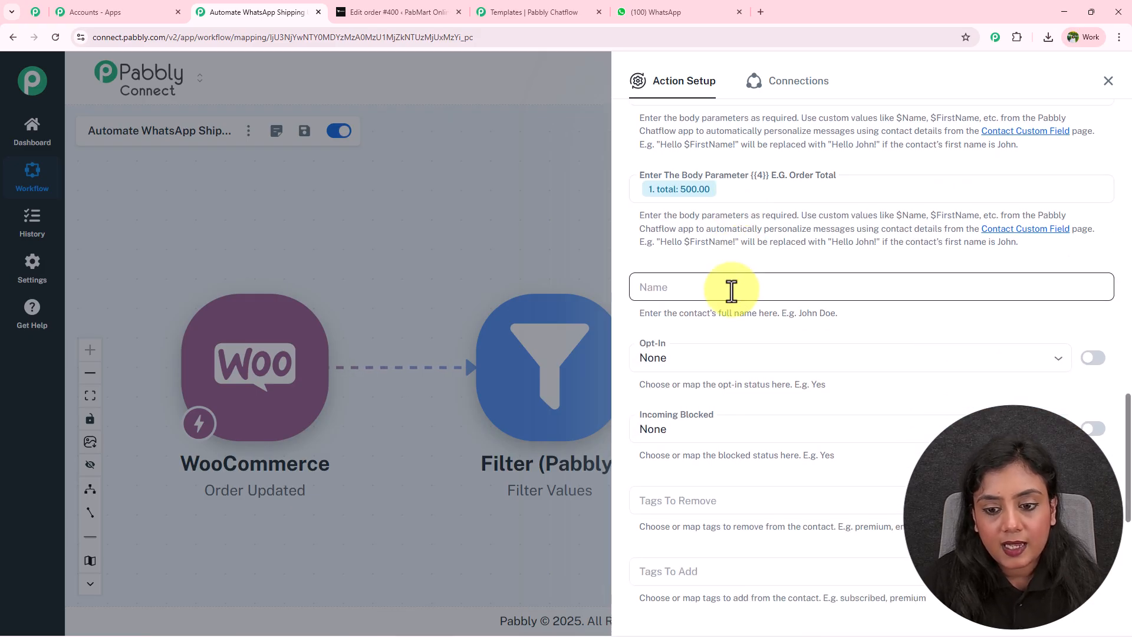
left_click(734, 283)
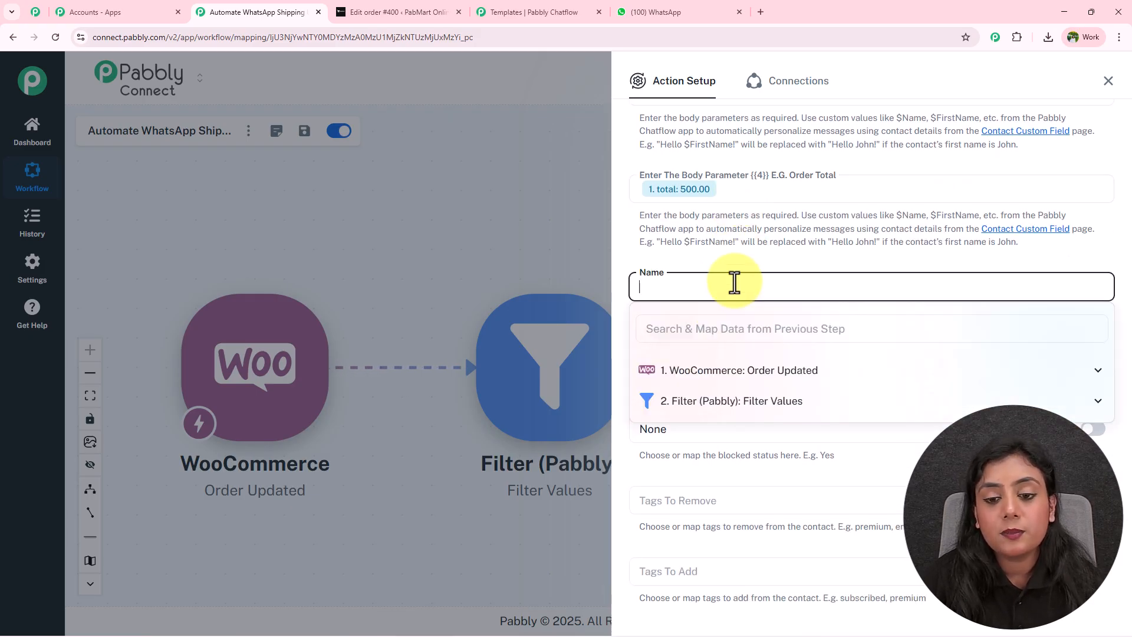
left_click(716, 333)
type("name")
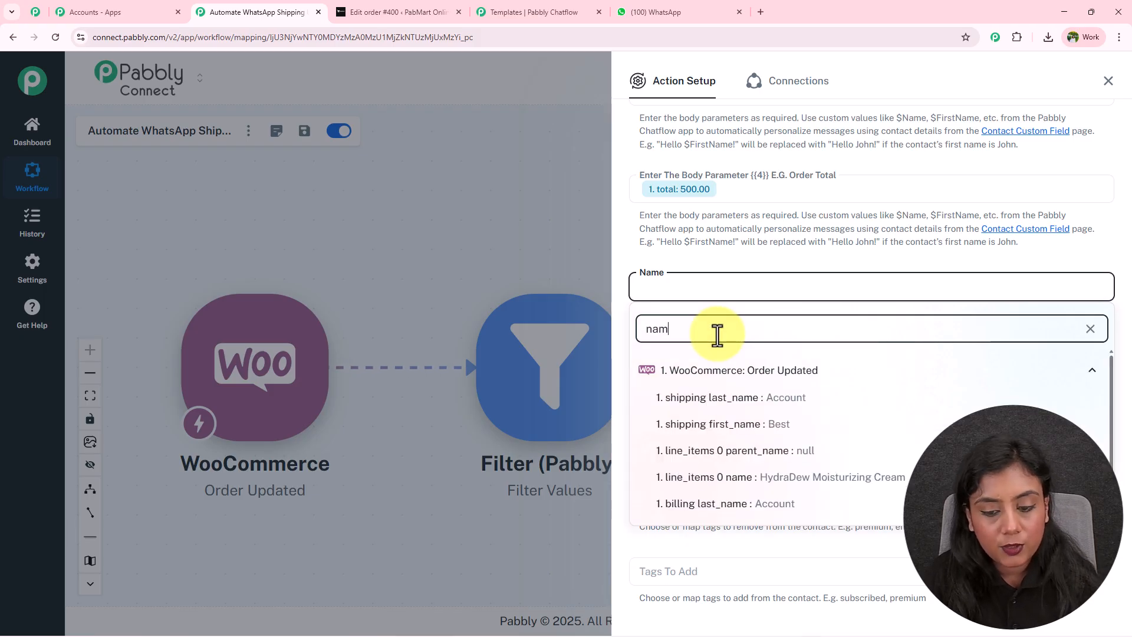
left_click(758, 423)
left_click(746, 330)
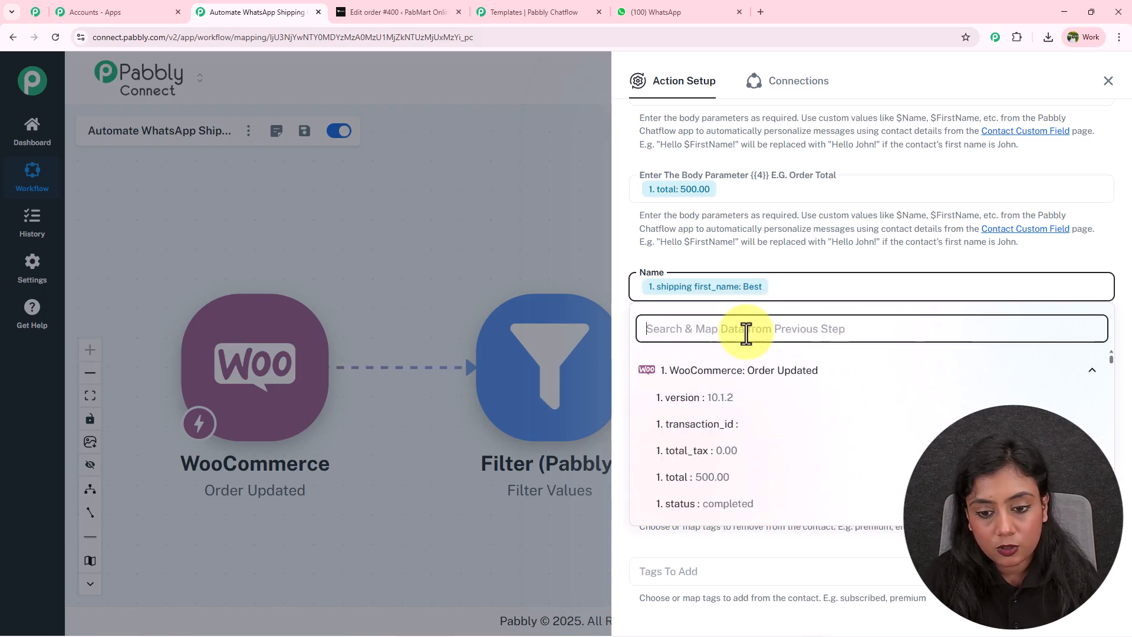
type("name")
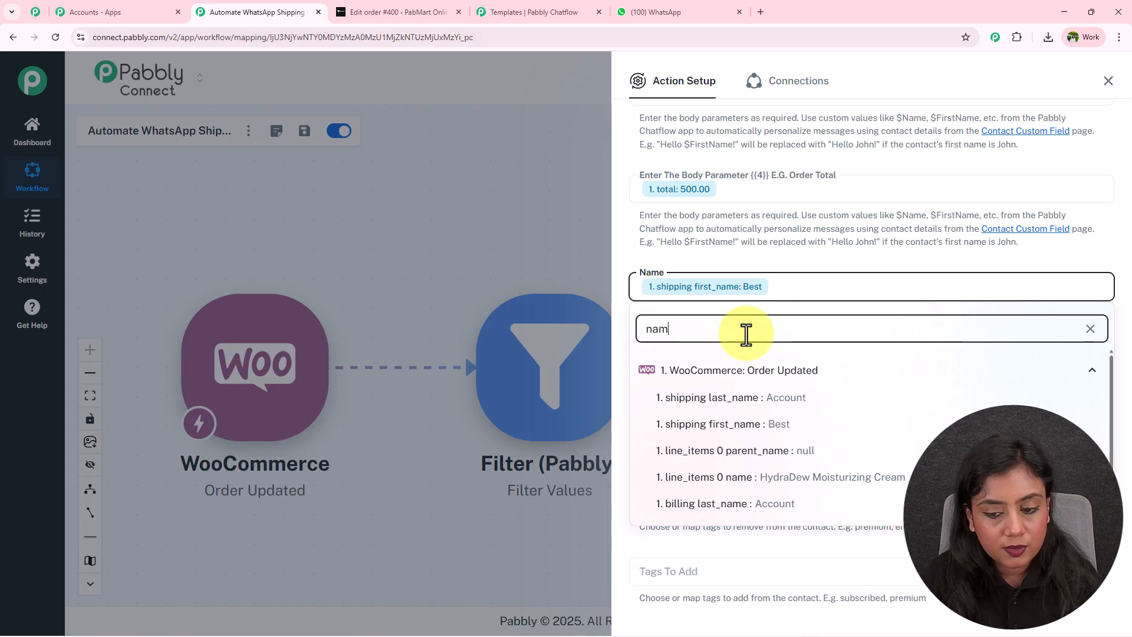
left_click(789, 397)
left_click(775, 264)
Set the contact's Opt-In status to Yes
scroll(775, 265, "down", 2)
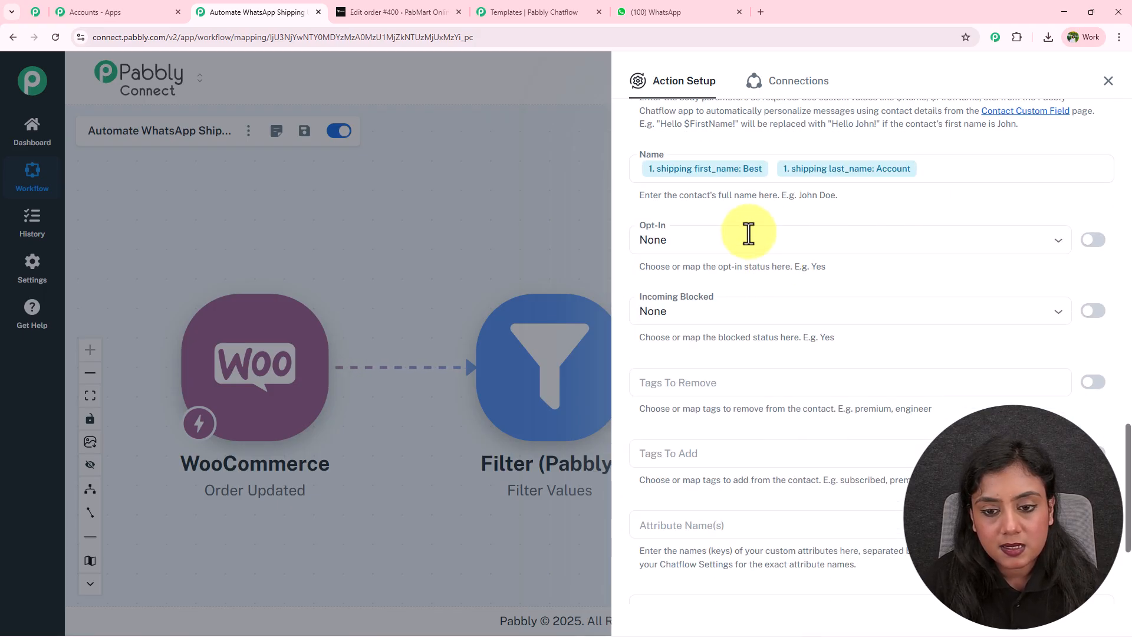
left_click(753, 237)
left_click(746, 301)
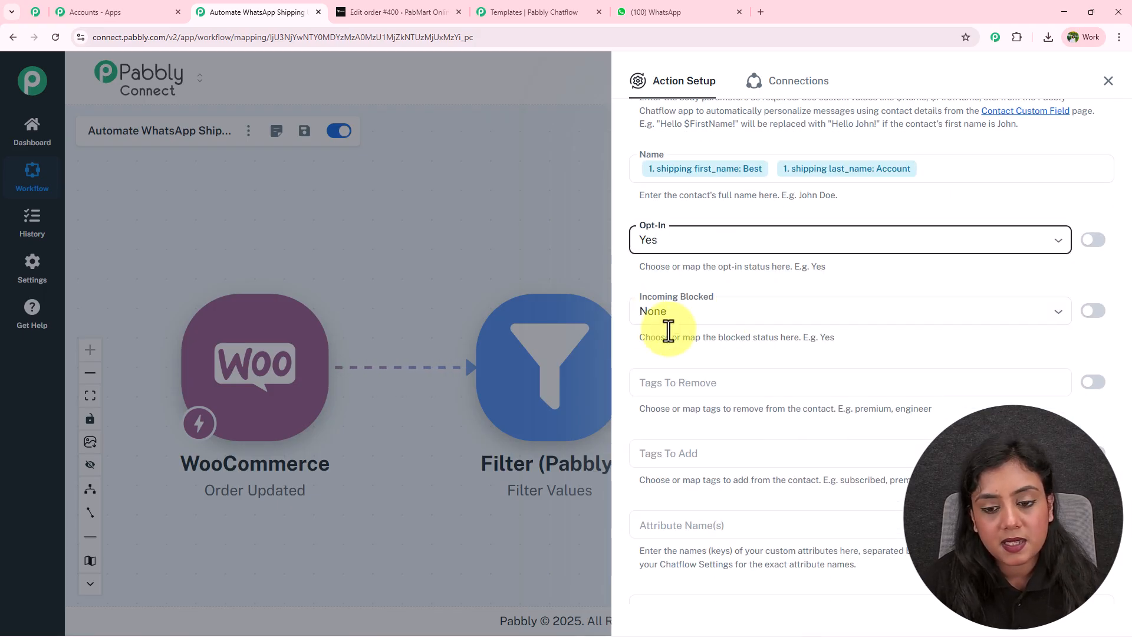
scroll(729, 287, "down", 3)
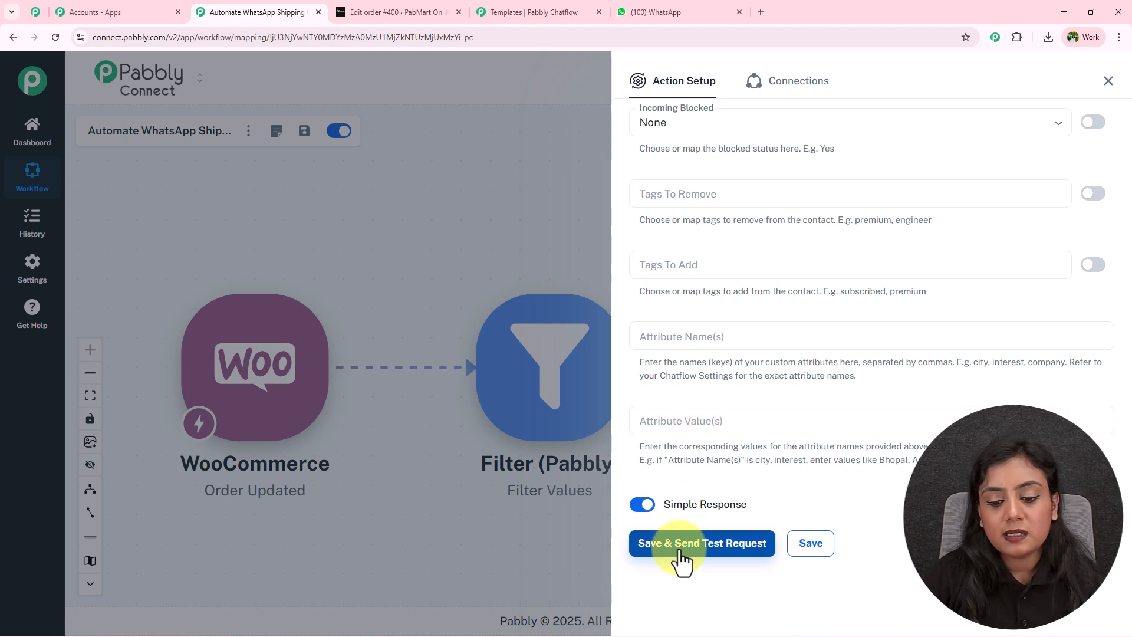
Replace the mapped shipping phone in Recipient Mobile Number with the recipient's number, using country code 91 without the plus sign
scroll(780, 540, "up", 20)
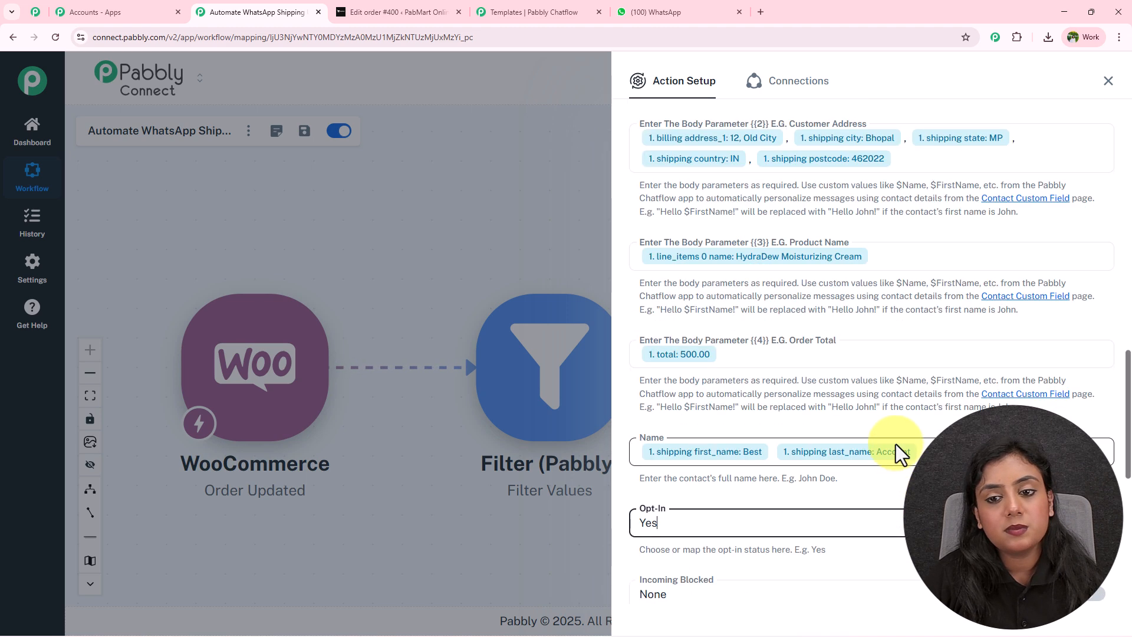
left_click(794, 321)
left_click(770, 304)
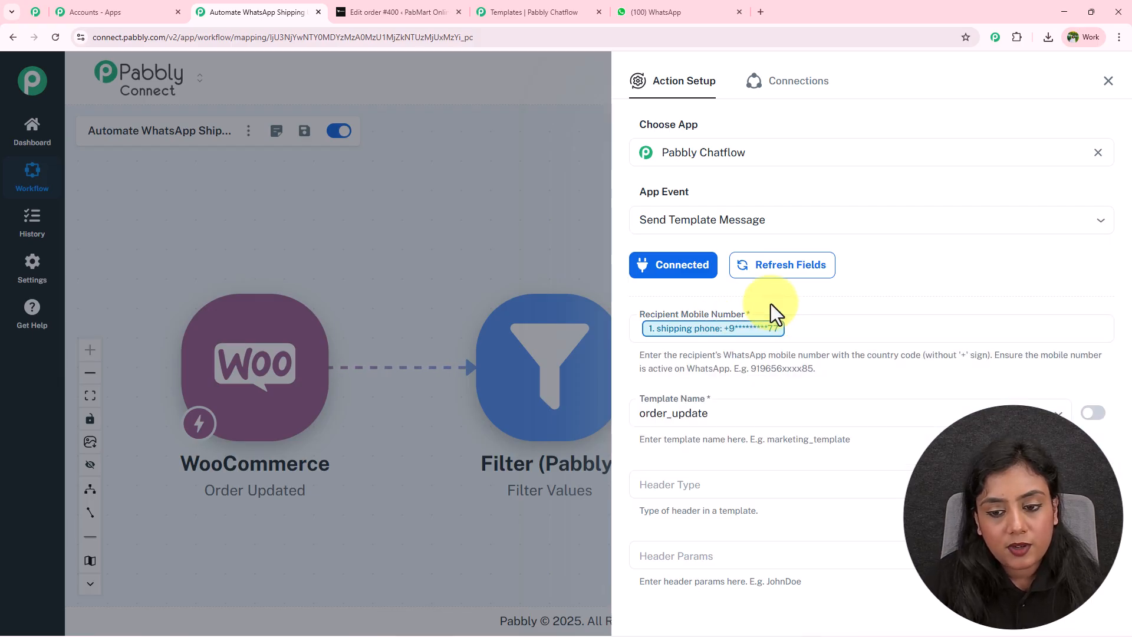
left_click(796, 325)
left_click(803, 317)
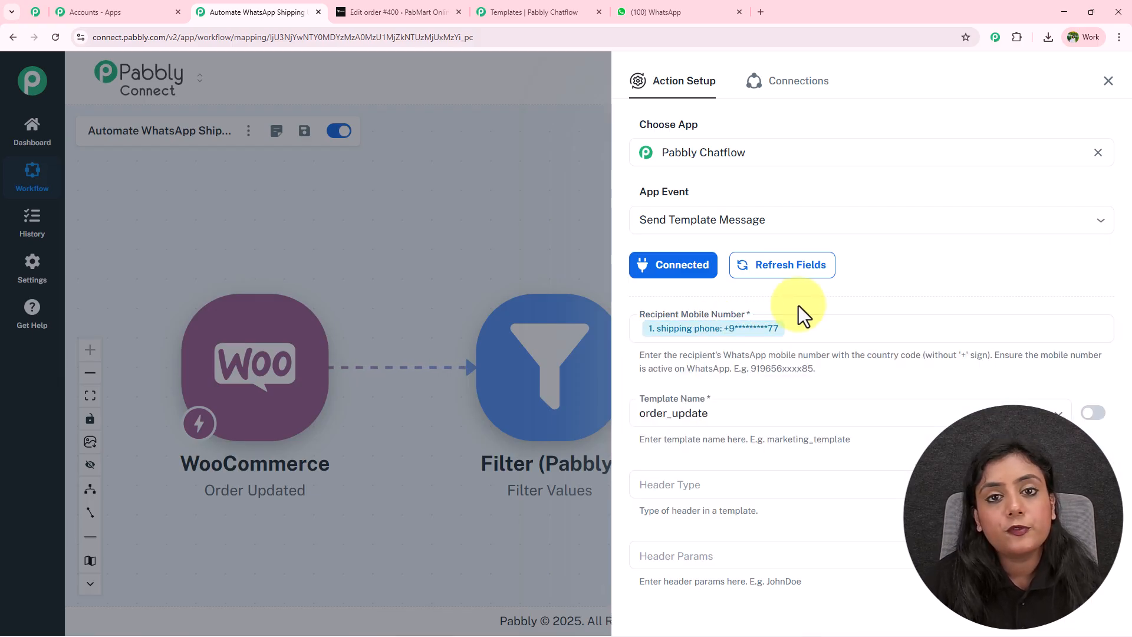
left_click(749, 330)
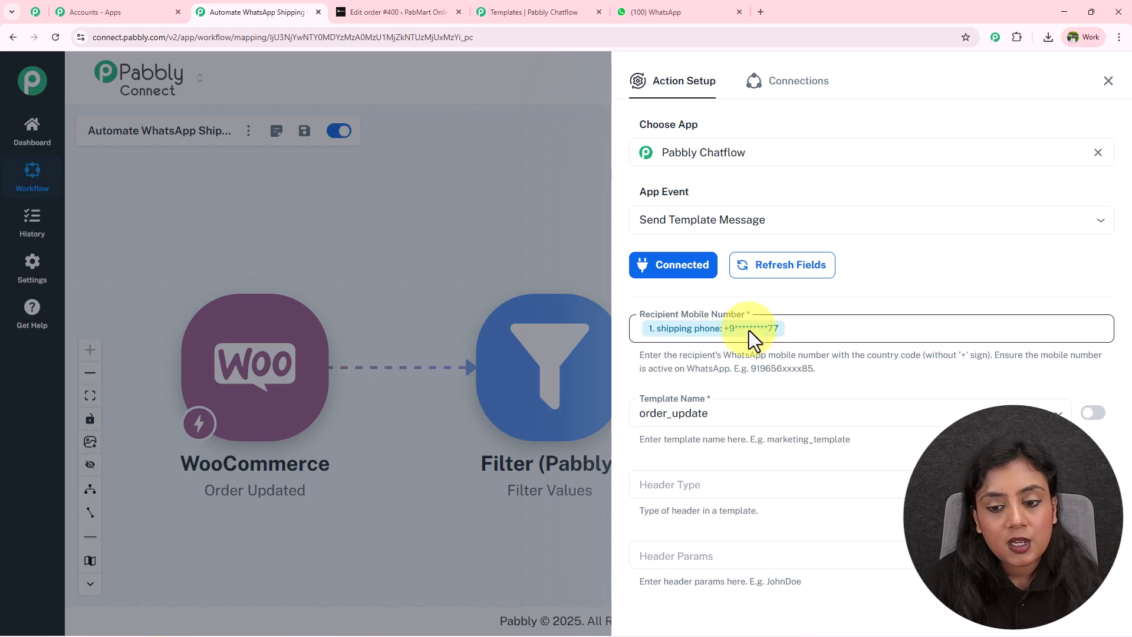
key("BackSpace")
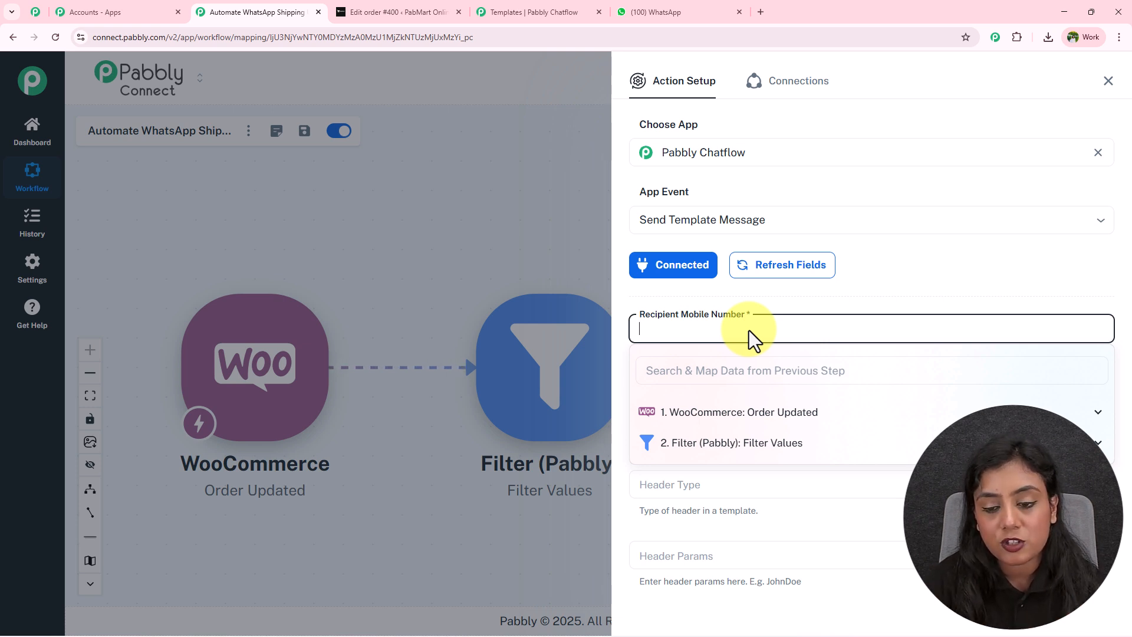
type("+91")
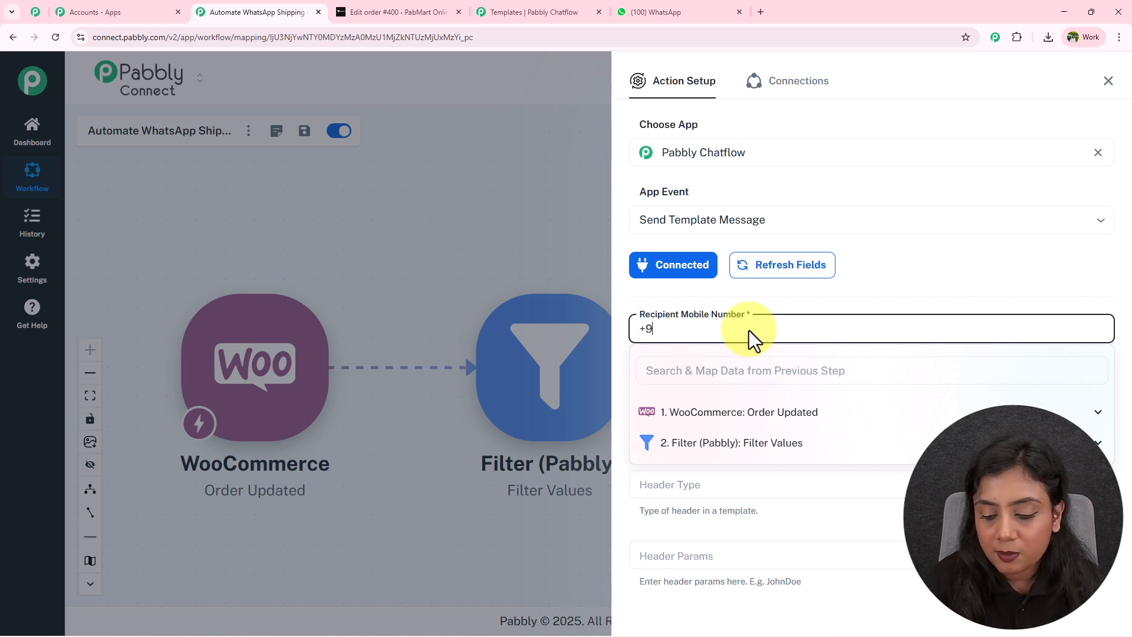
key("BackSpace")
key("BackSpace")
key("BackSpace")
type("91")
Save the Send Template Message action with a test request and check the status and message in its response
scroll(750, 321, "down", 10)
scroll(752, 313, "down", 15)
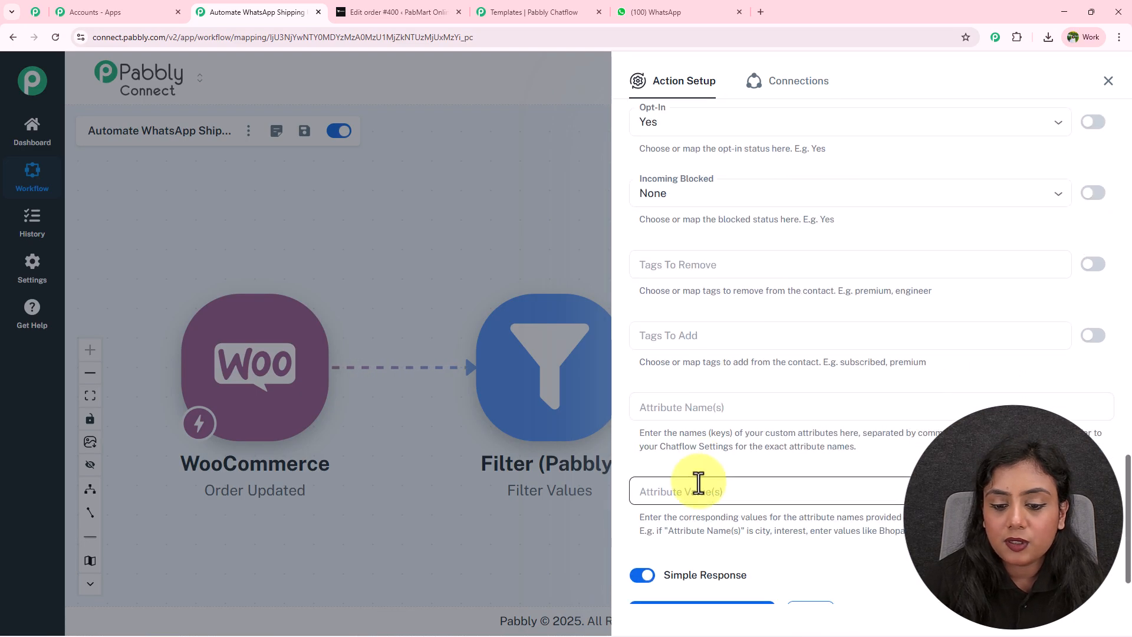
left_click(708, 543)
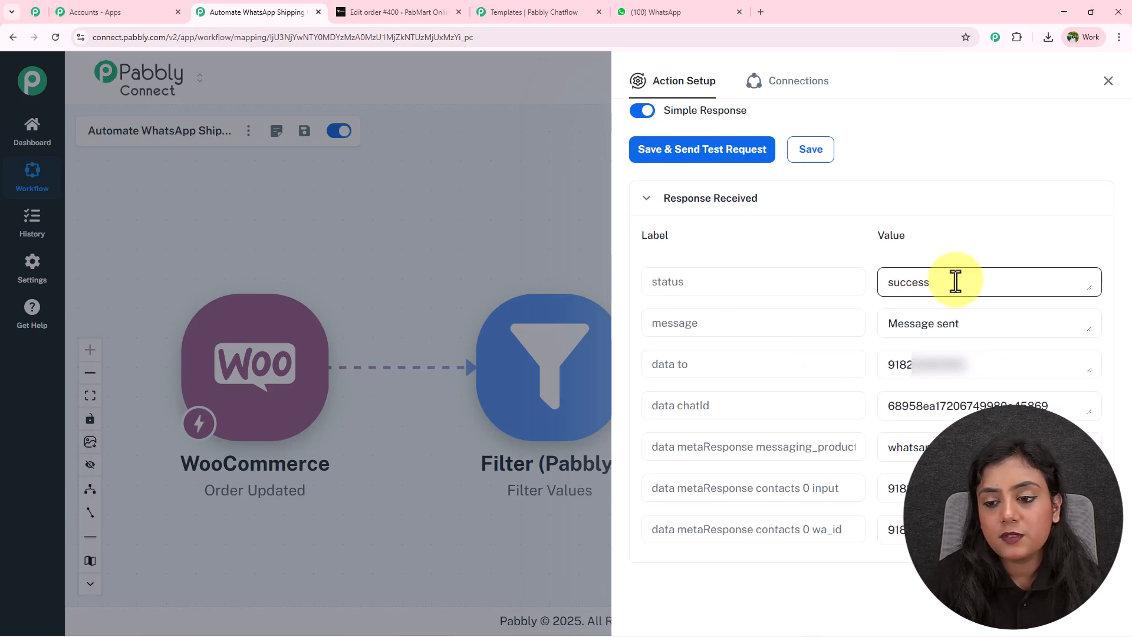
left_click_drag(955, 281, 844, 283)
left_click_drag(997, 318, 834, 309)
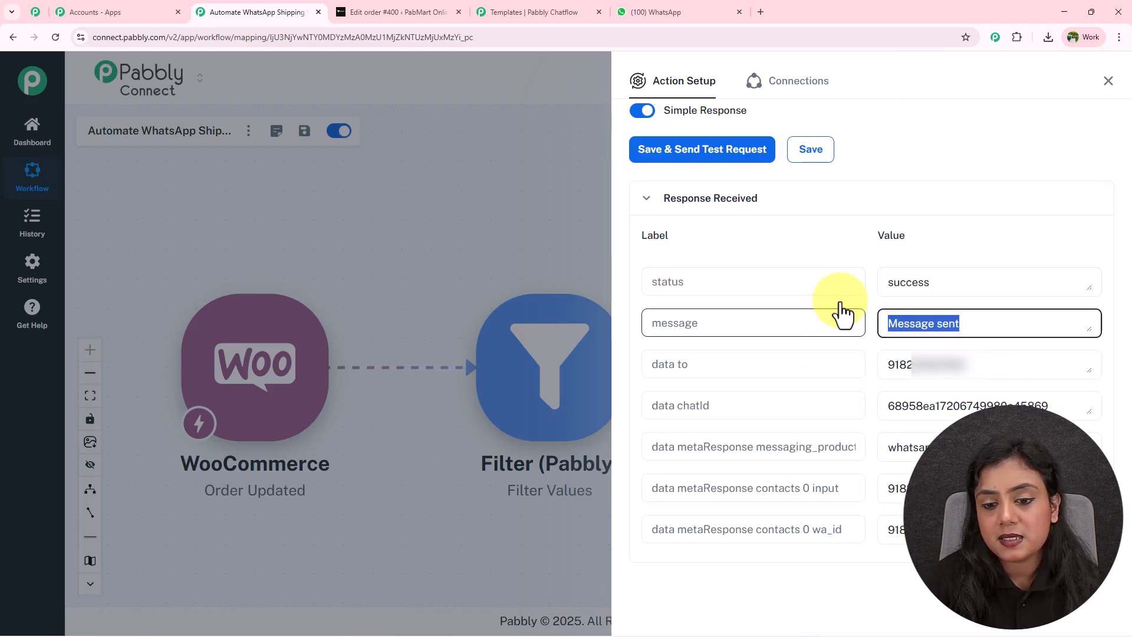
left_click(1013, 166)
Switch to WhatsApp and check the newest Pabbly Bot message's greeting, address, product and total against the order_update template in Pabbly Chatflow
left_click(712, 3)
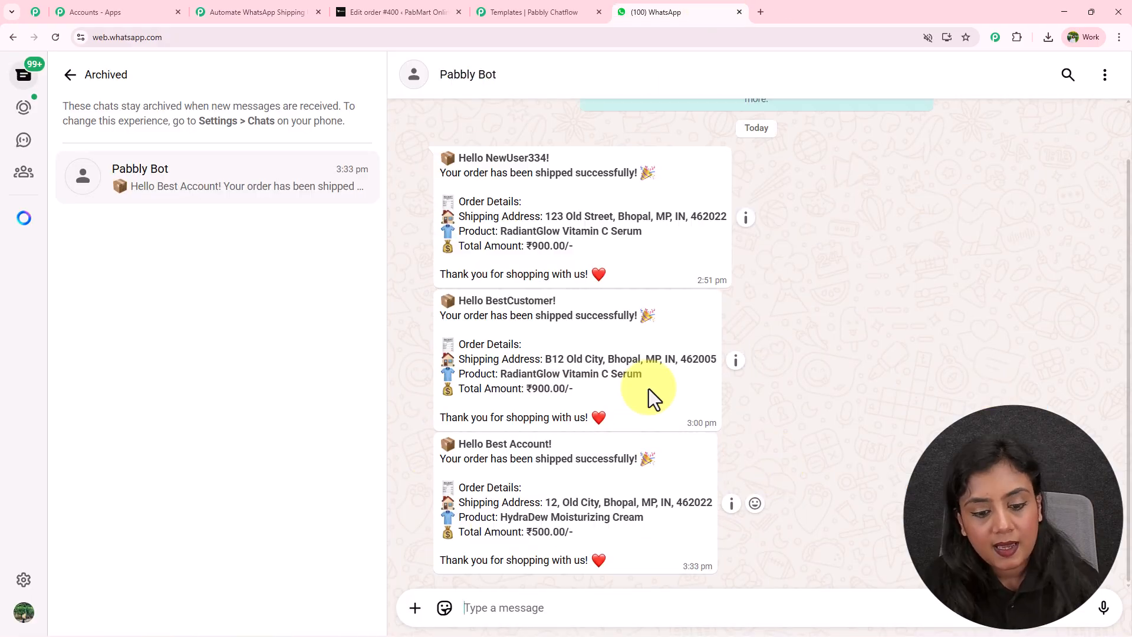
left_click_drag(459, 444, 575, 448)
left_click_drag(443, 460, 617, 484)
left_click_drag(459, 501, 604, 502)
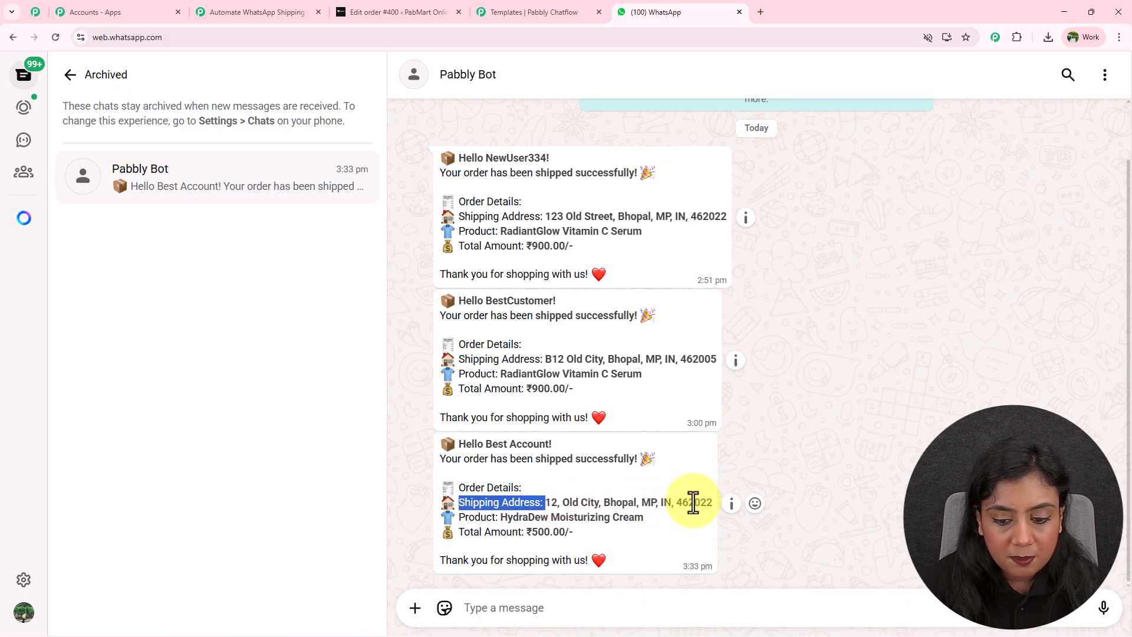
left_click_drag(493, 518, 632, 519)
left_click_drag(465, 532, 607, 536)
left_click_drag(460, 565, 621, 565)
left_click(830, 465)
left_click(519, 11)
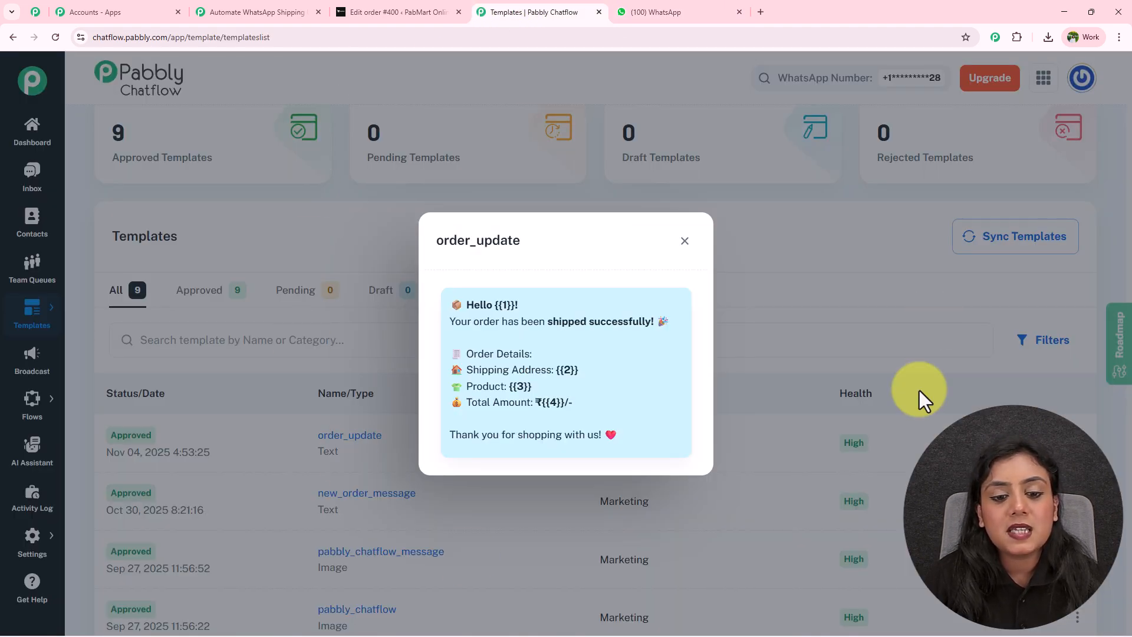
left_click(687, 10)
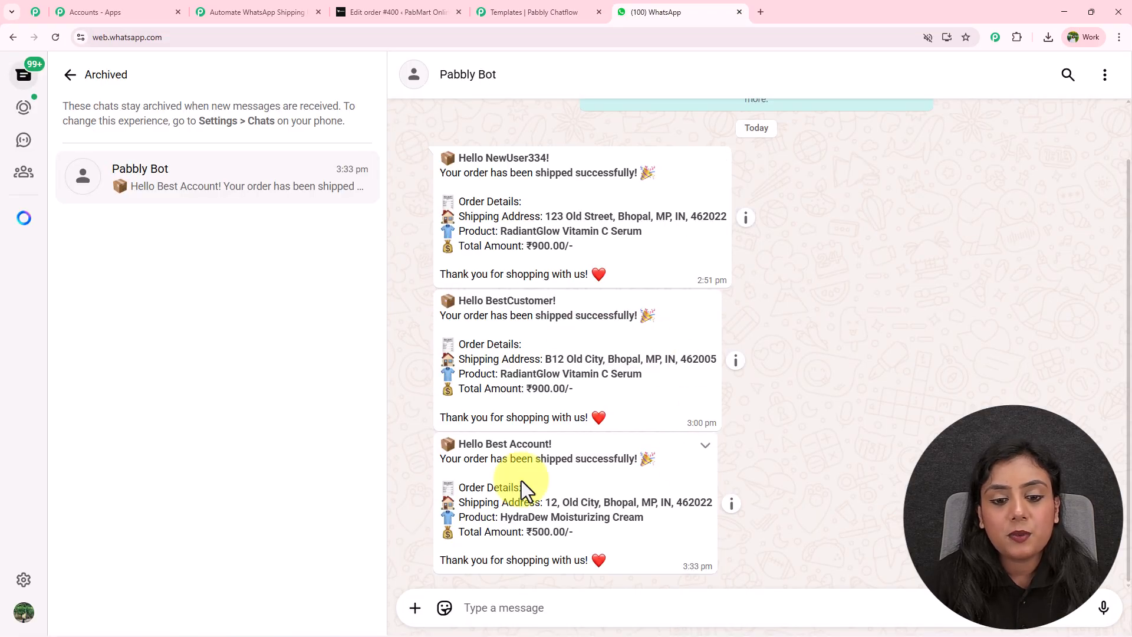
Return to the Pabbly Connect workflow and close the Pabbly Chatflow action setup to show all three workflow steps
left_click(271, 11)
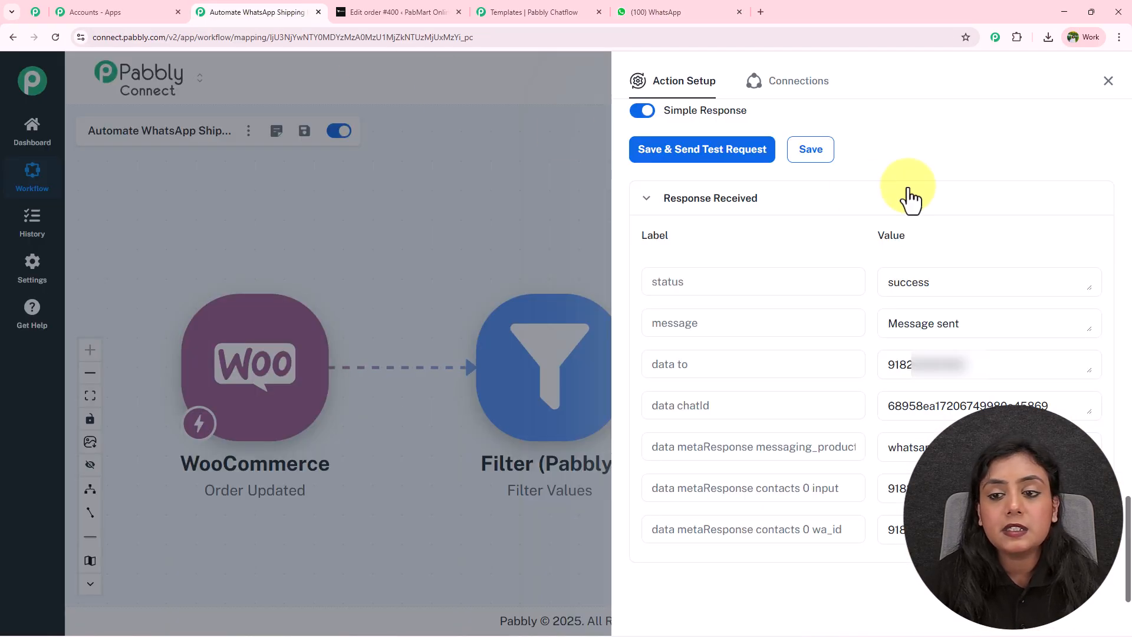
left_click(1109, 80)
left_click_drag(503, 185, 536, 190)
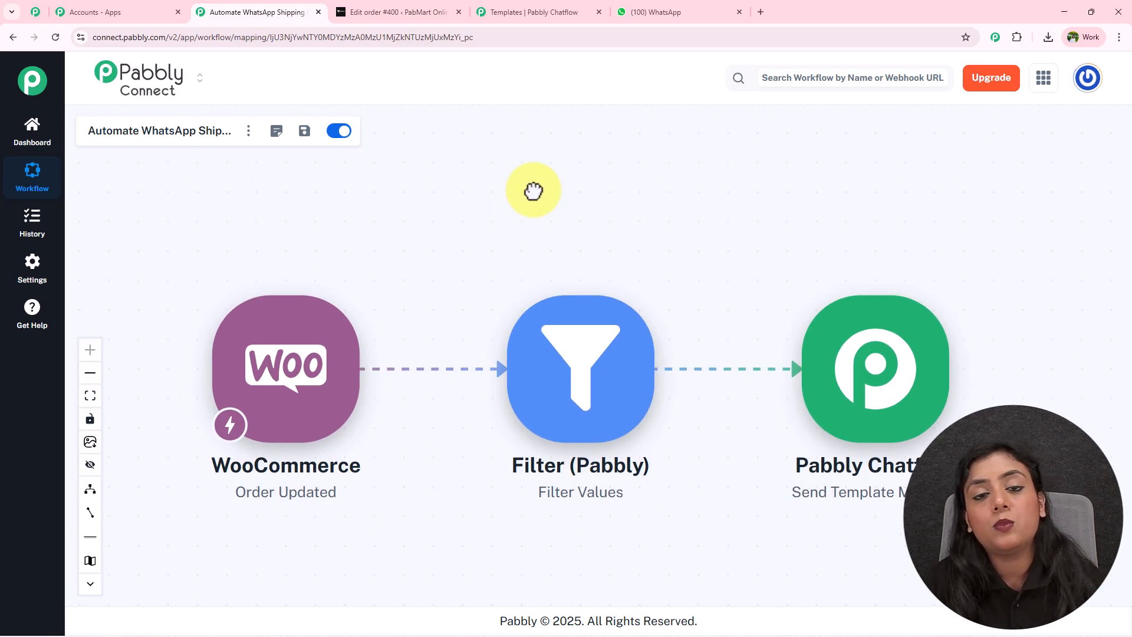